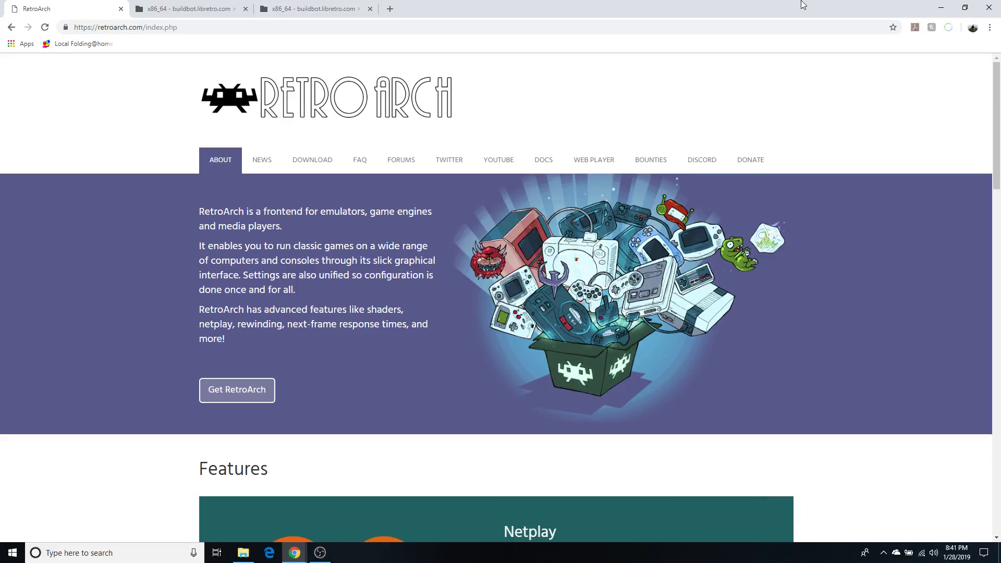
Step: Look through the 1.7.5 stable and the nightly Windows x86_64 build listings on buildbot.libretro.com
click(206, 10)
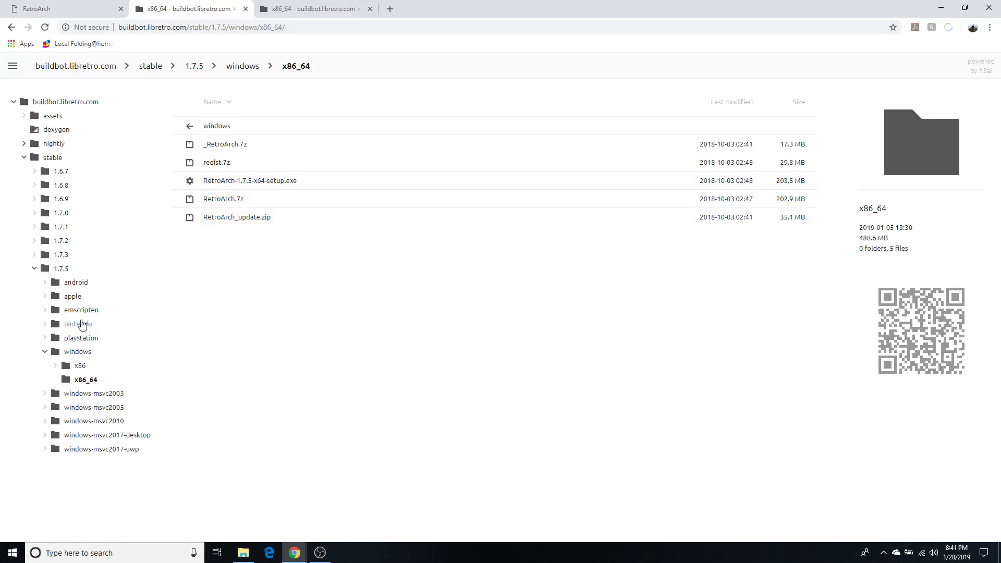
click(315, 9)
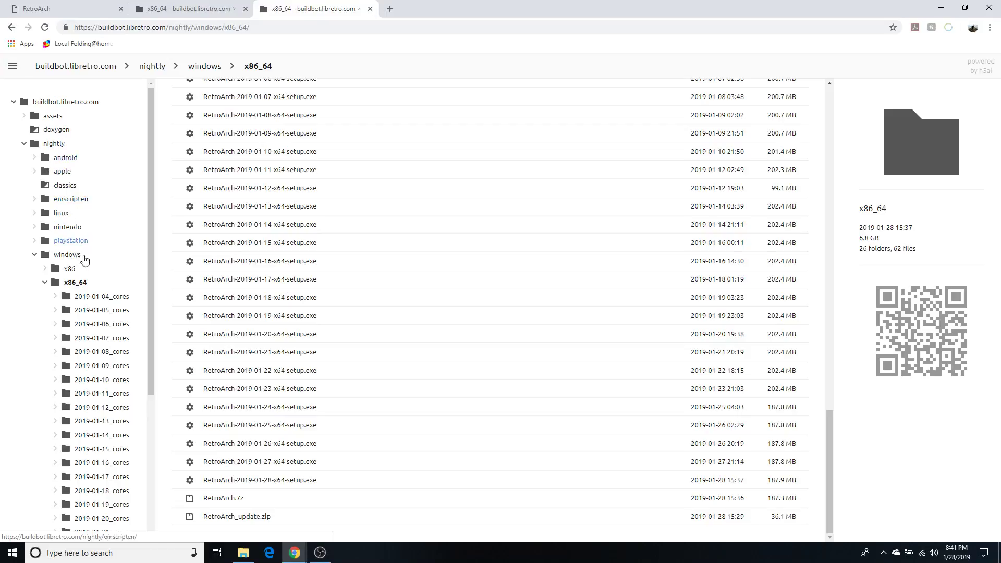
scroll(364, 262, up, 4)
scroll(364, 226, up, 15)
scroll(354, 170, down, 10)
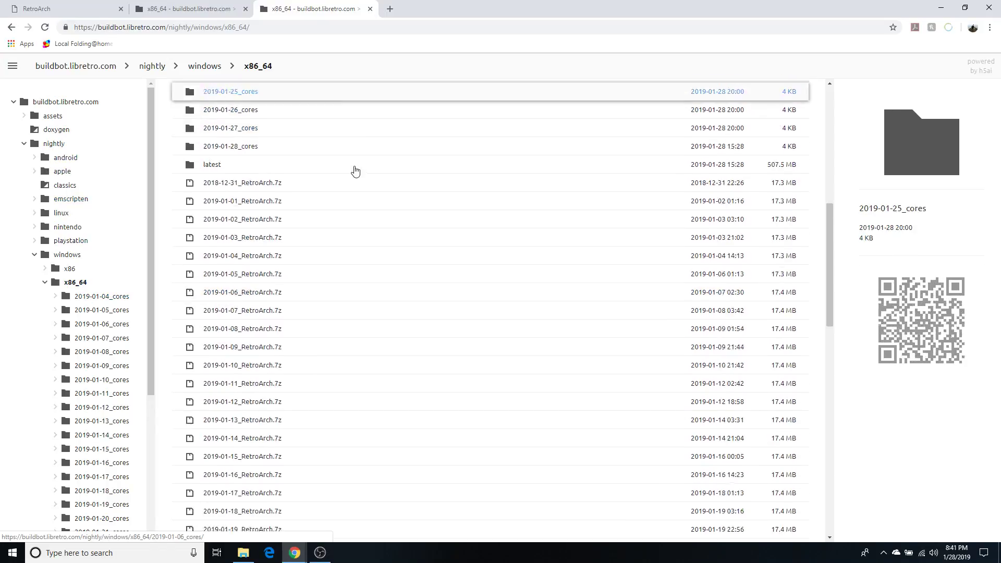
scroll(409, 283, down, 12)
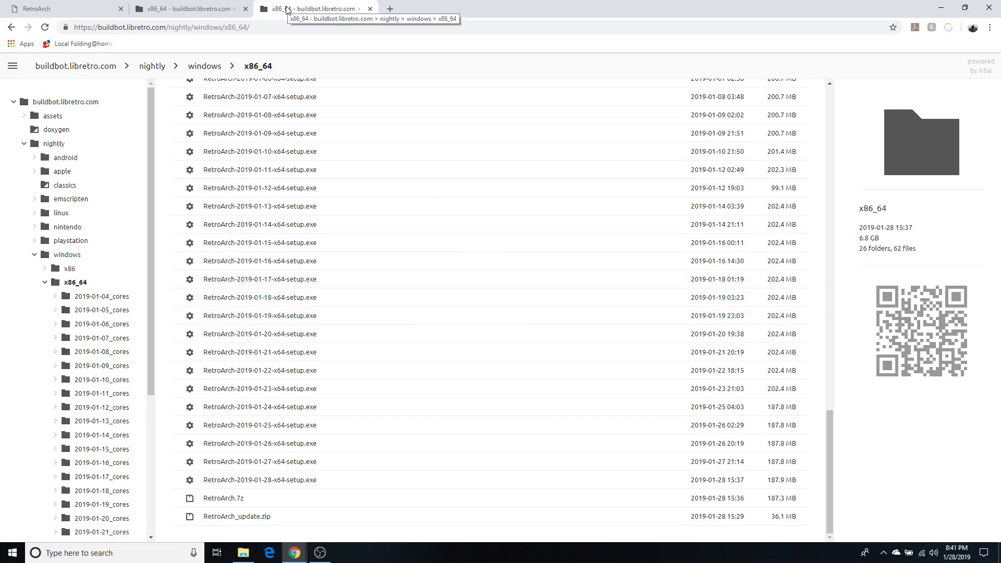
Step: Open the Libretro documentation from the RetroArch site and continue to its Windows installation guide
click(53, 12)
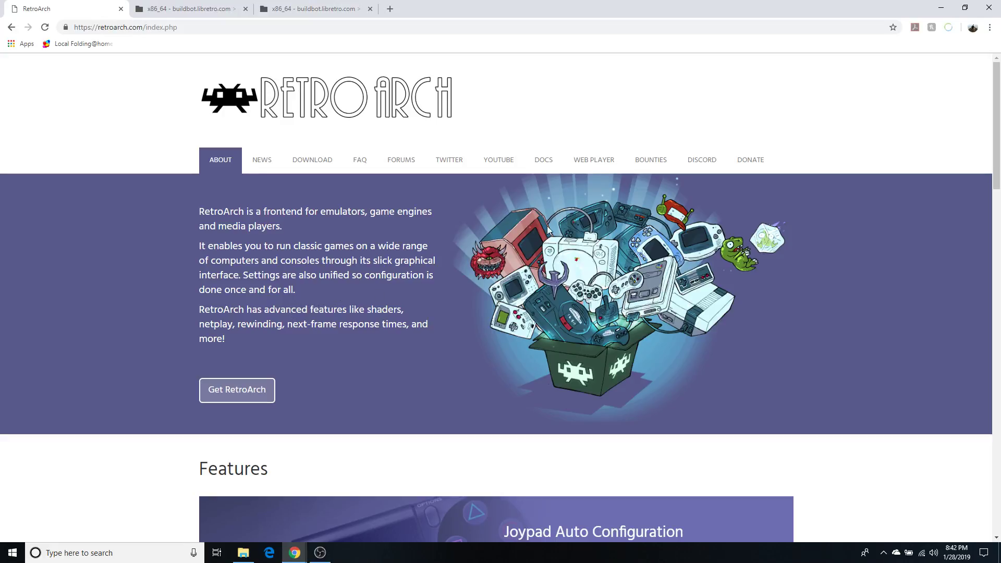
click(546, 164)
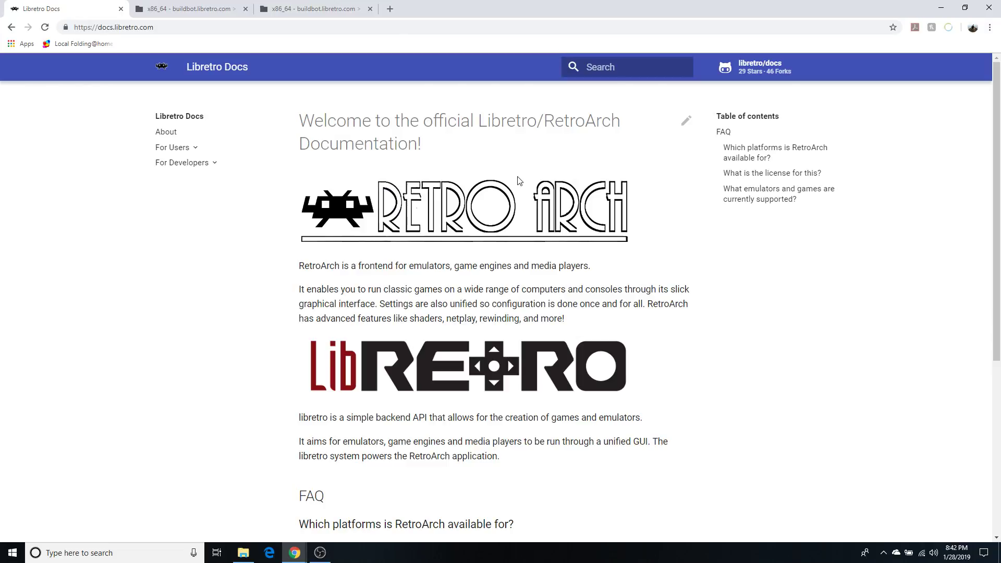
scroll(537, 225, down, 5)
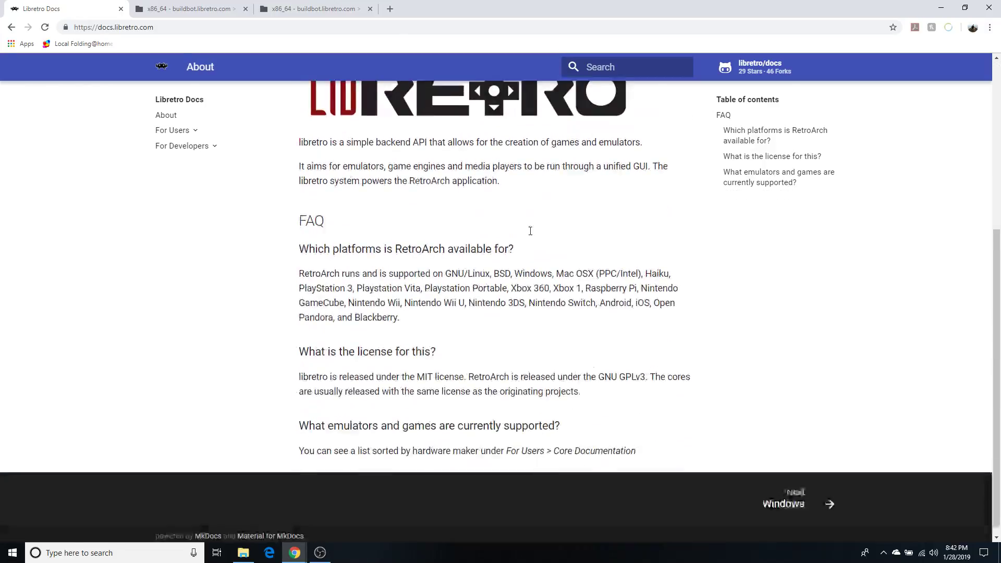
scroll(528, 235, up, 5)
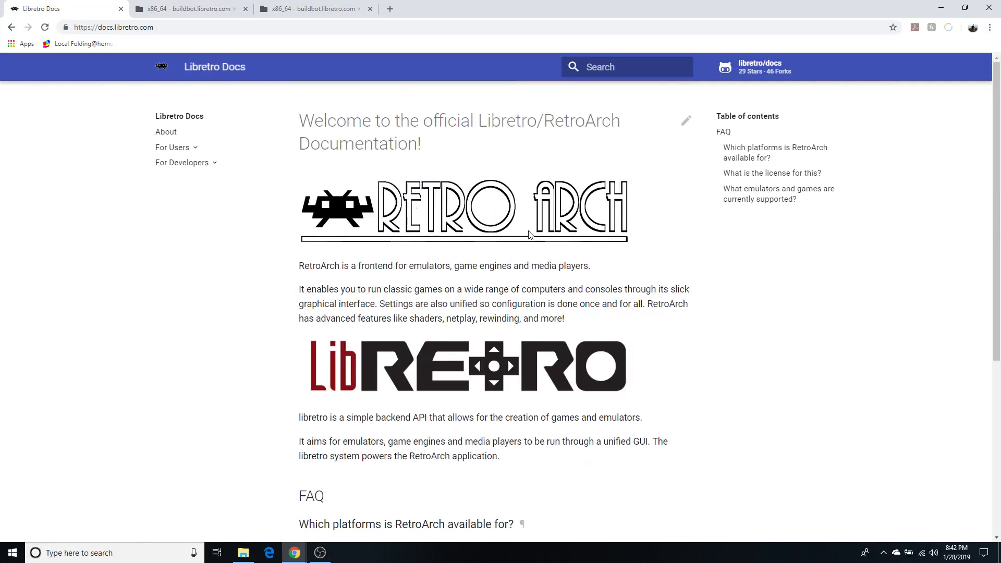
scroll(521, 226, down, 5)
click(828, 497)
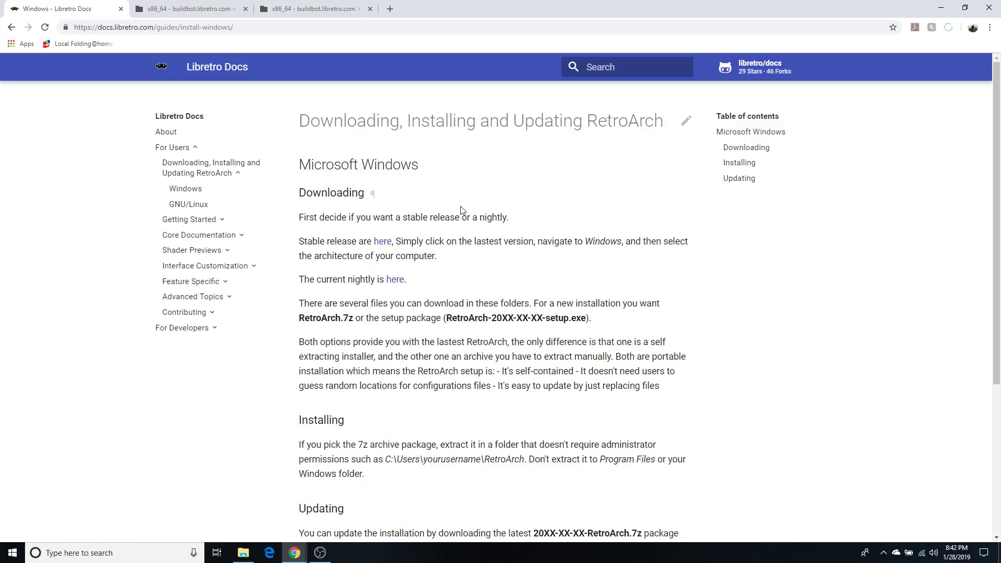
Step: Read the downloading, installing and updating instructions for Microsoft Windows
scroll(340, 204, down, 4)
scroll(583, 276, up, 4)
scroll(531, 237, down, 4)
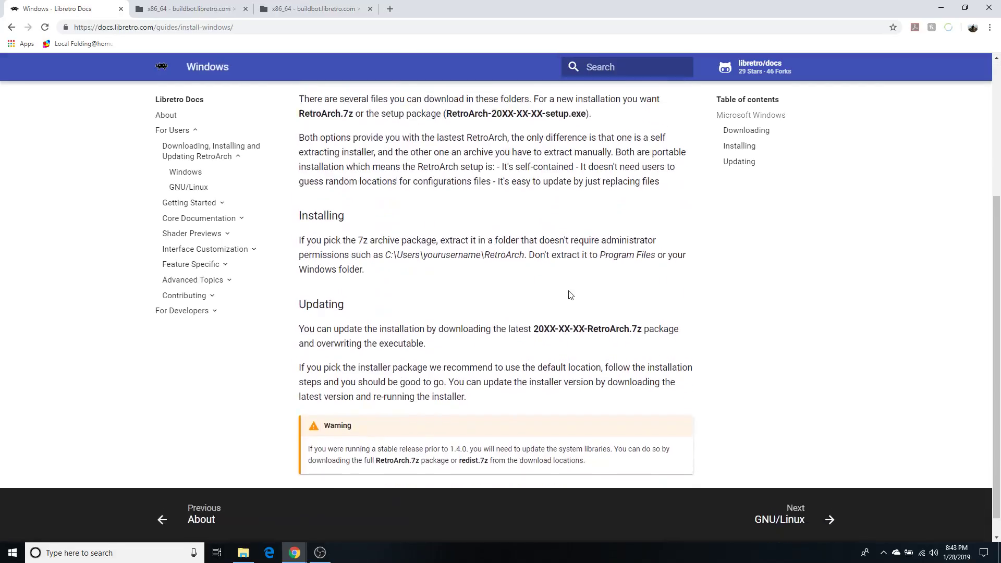
scroll(616, 358, up, 4)
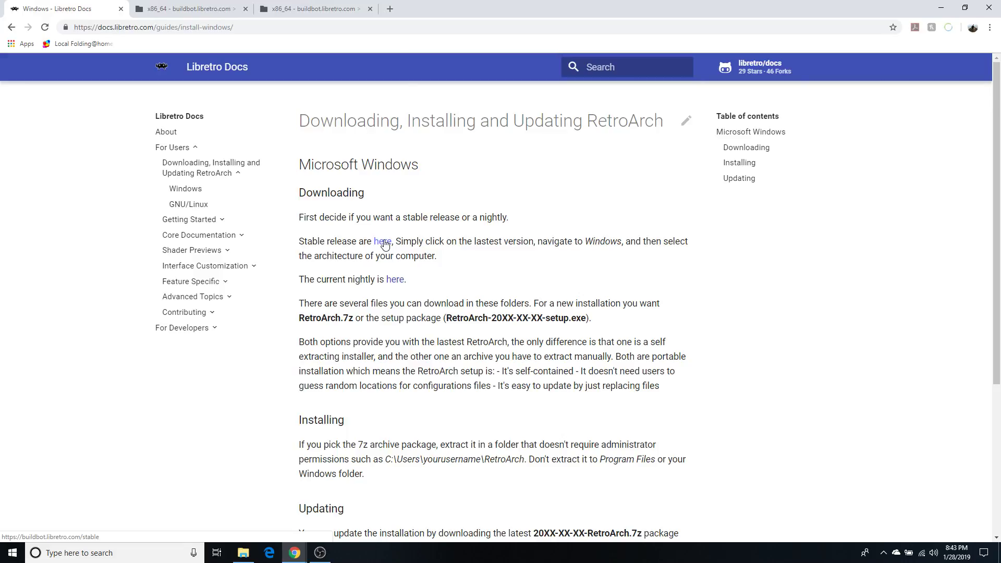
Step: Compare the guide's stable and nightly release references with the already open x86_64 build folders, ending on the guide
click(180, 9)
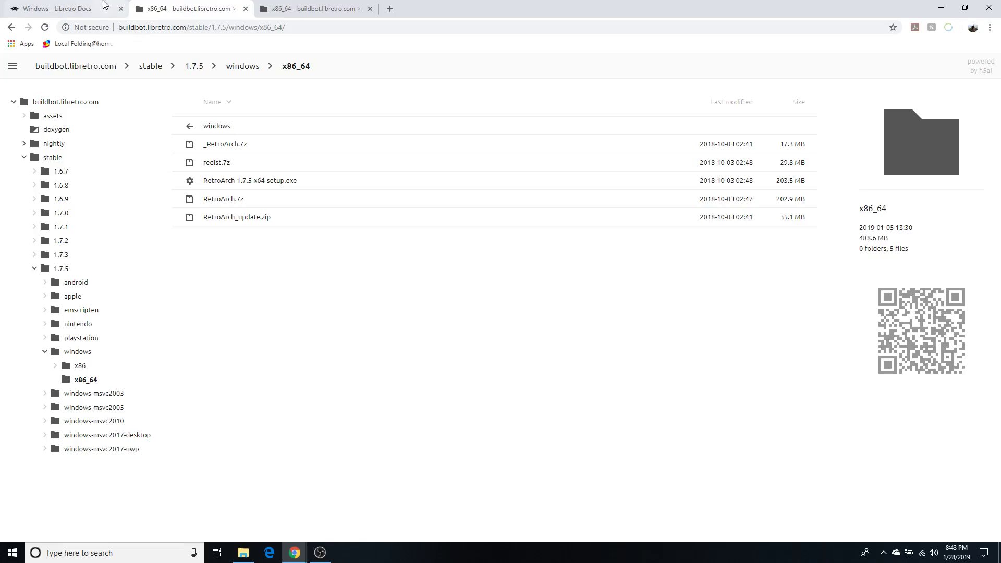
click(96, 14)
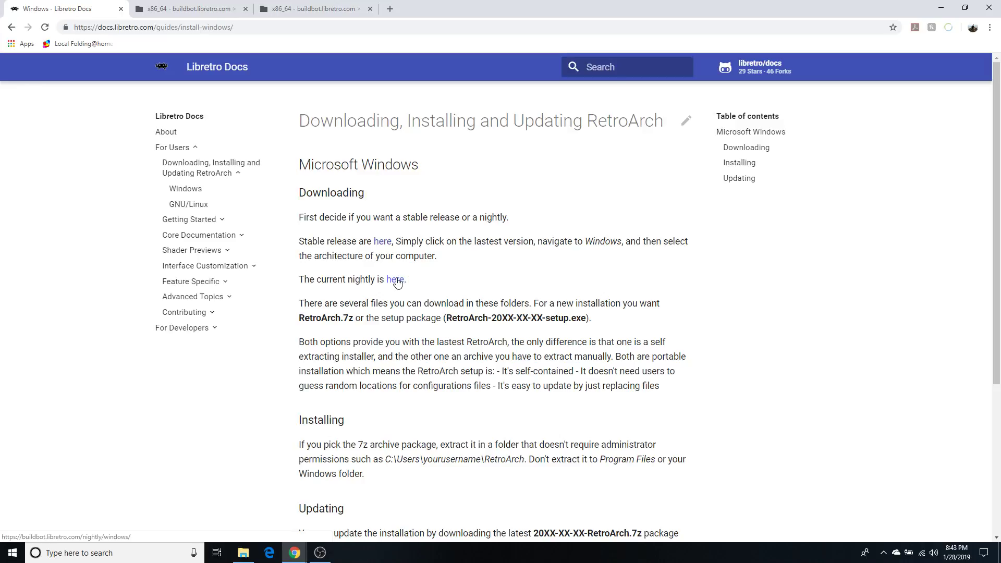
click(313, 9)
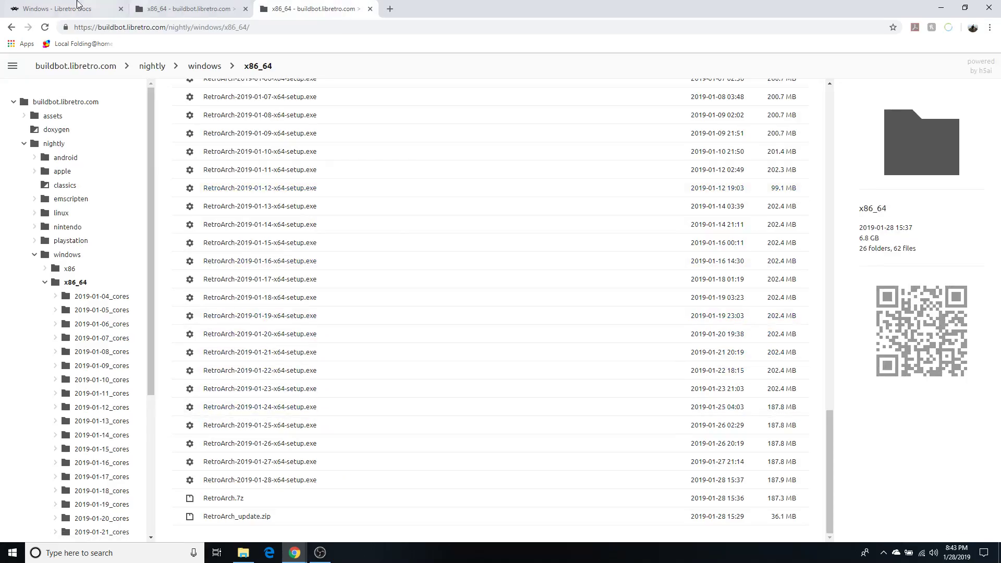
click(50, 10)
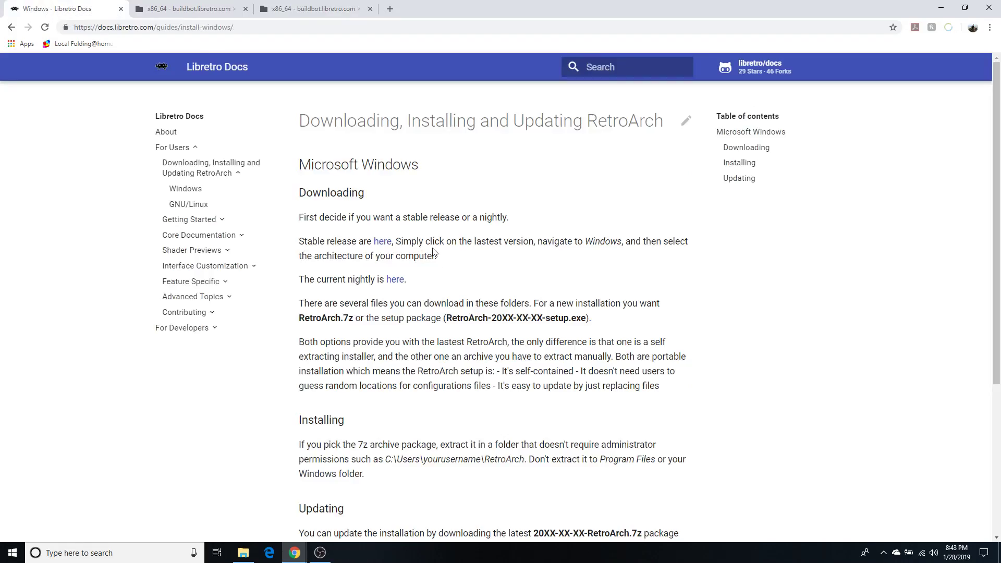
Step: Page forward from the Windows guide through the GNU/Linux and Welcome pages to the User Interface guide
scroll(452, 261, down, 3)
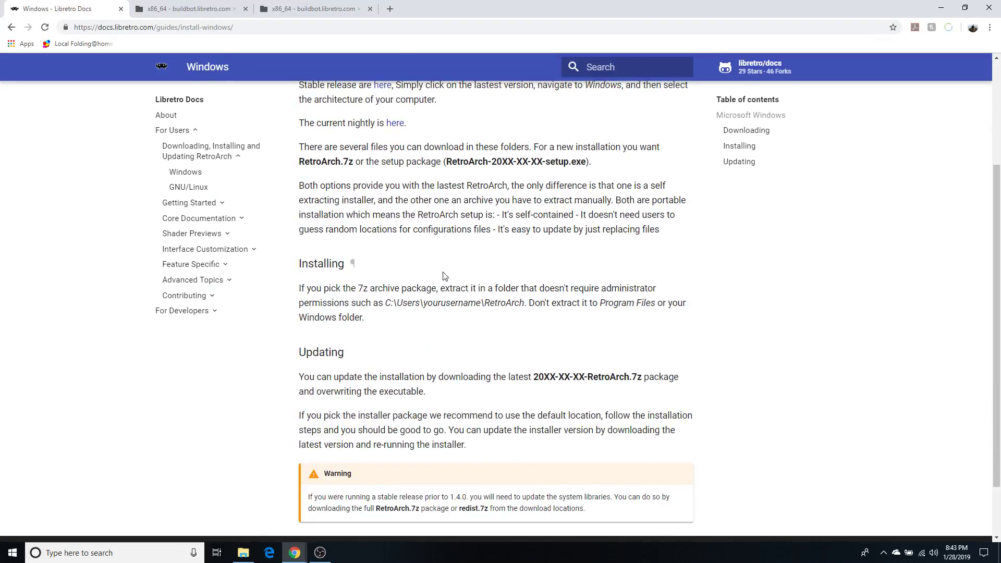
scroll(445, 277, down, 2)
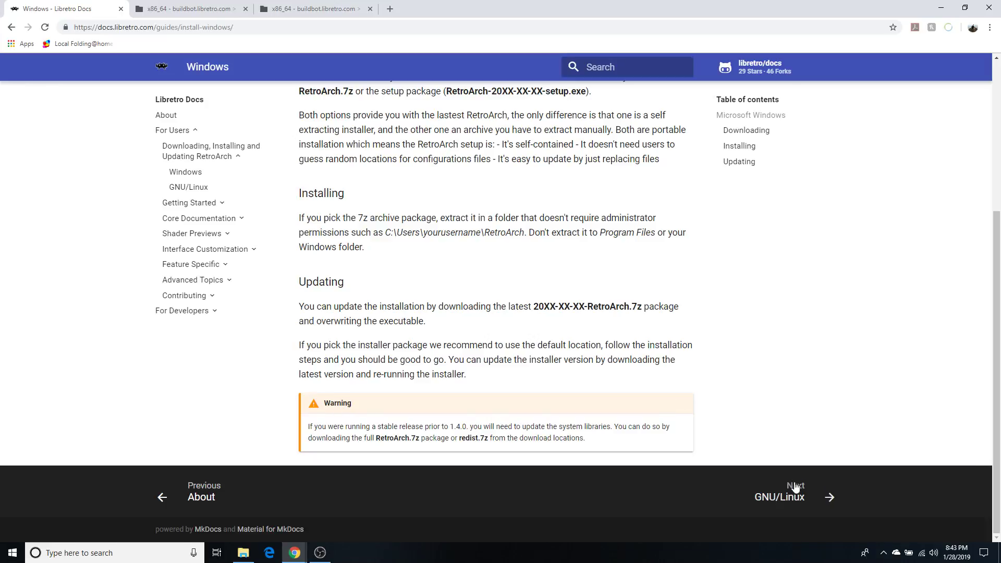
click(796, 486)
scroll(738, 473, down, 10)
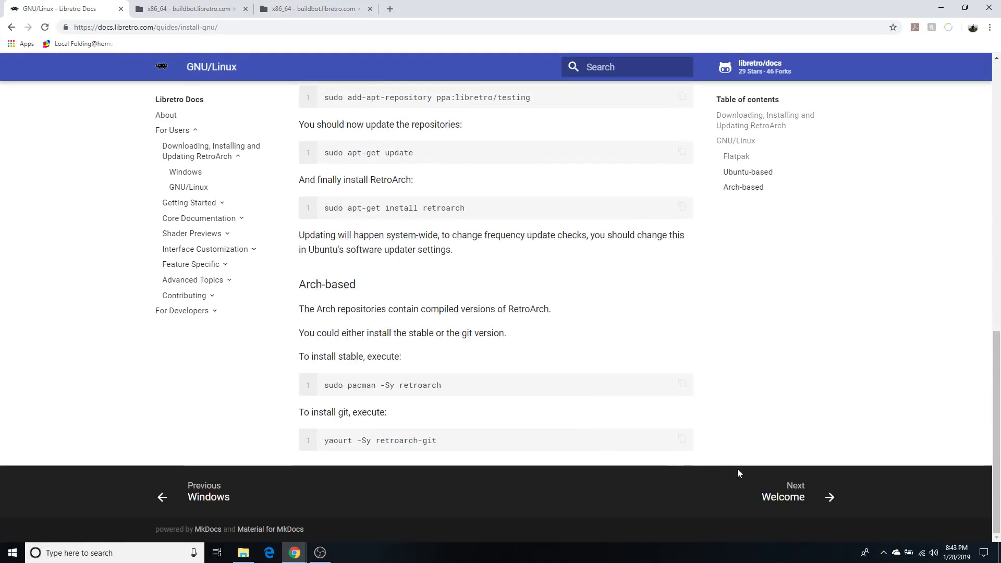
click(772, 496)
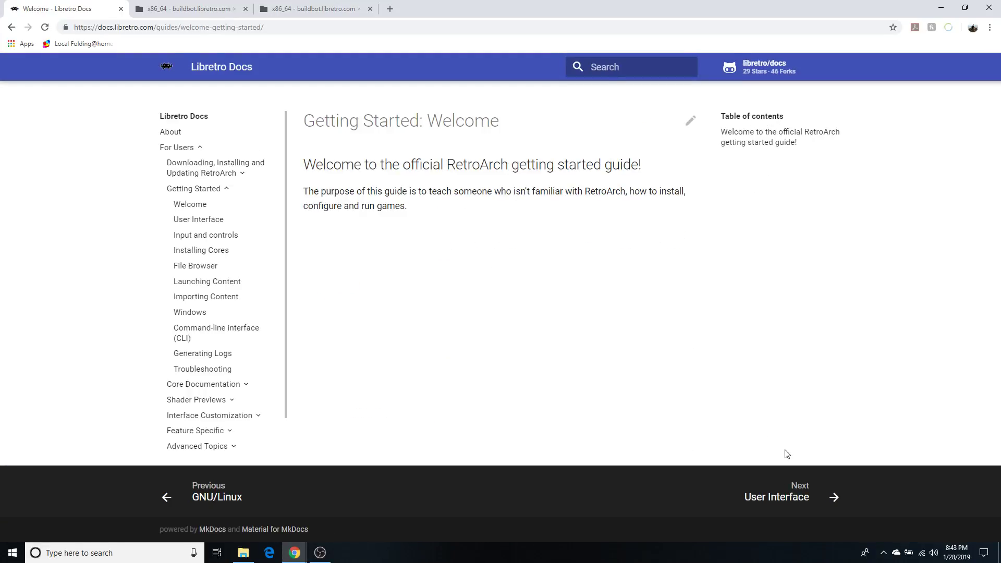
click(772, 497)
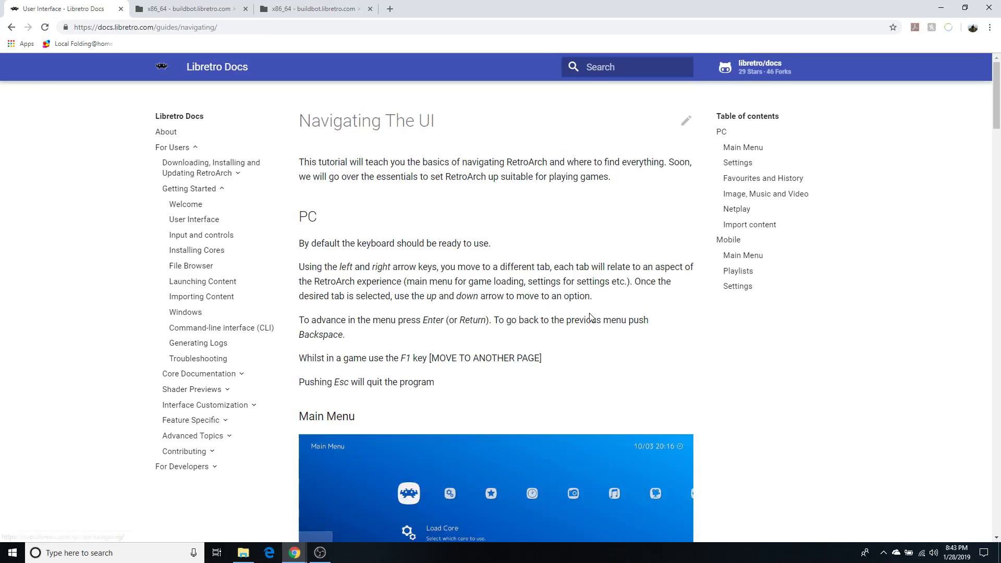
Step: Skim the Navigating The UI guide, including its main menu and playlists sections, and return to its beginning
scroll(574, 366, down, 10)
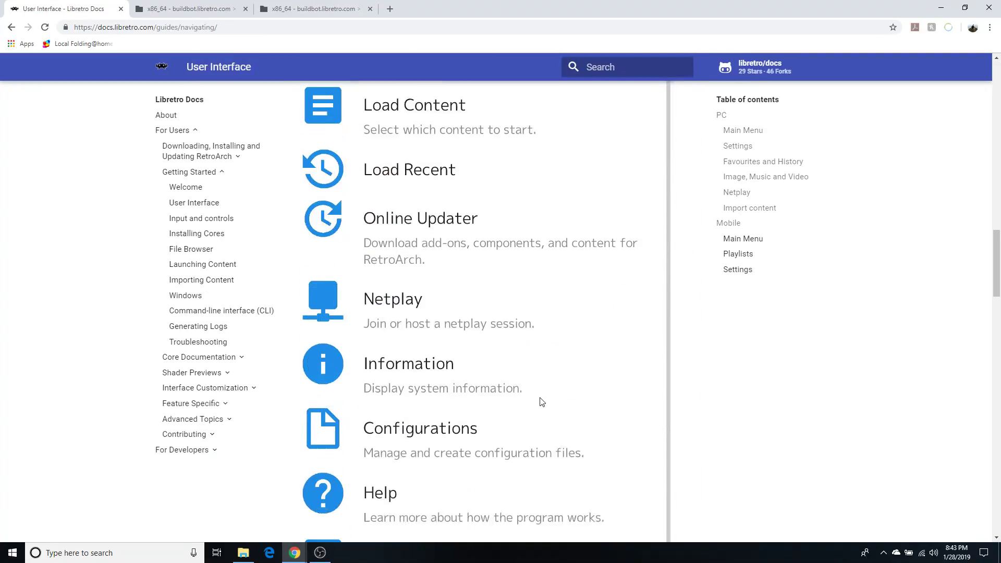
scroll(543, 402, down, 8)
scroll(532, 353, down, 5)
scroll(529, 356, up, 15)
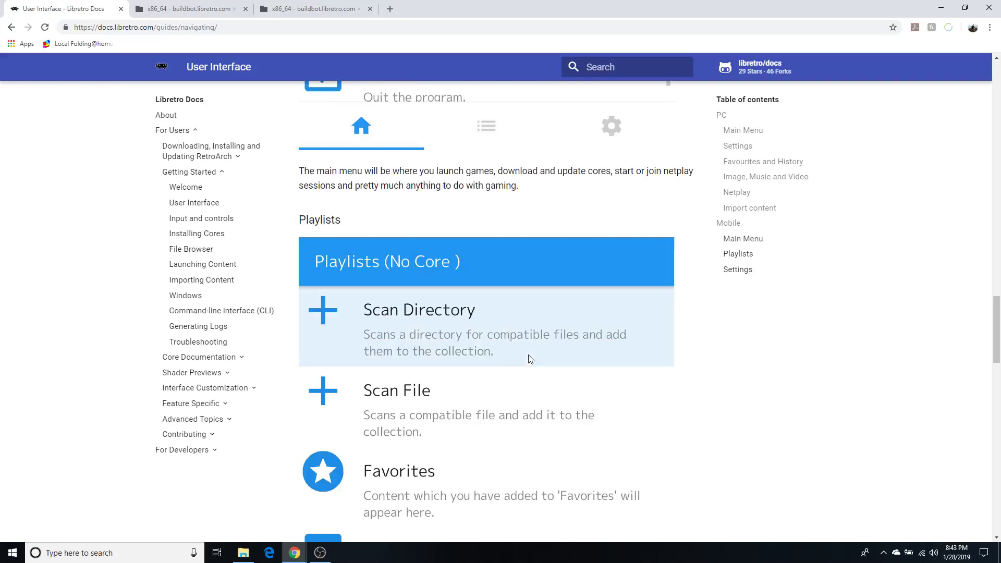
scroll(526, 358, up, 15)
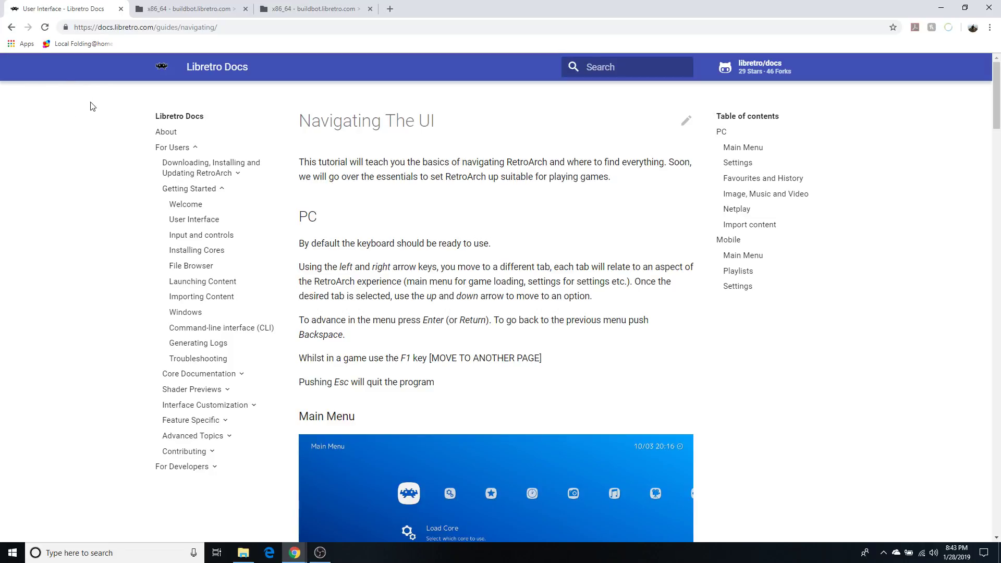
Step: Go back to the RetroArch home page and open its Download page
click(11, 28)
click(11, 27)
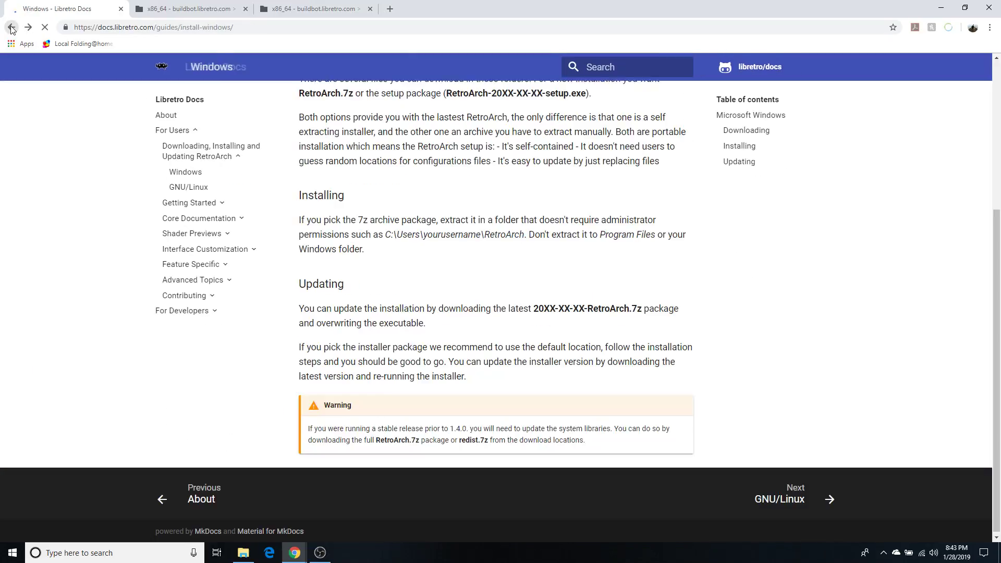
click(12, 28)
click(11, 27)
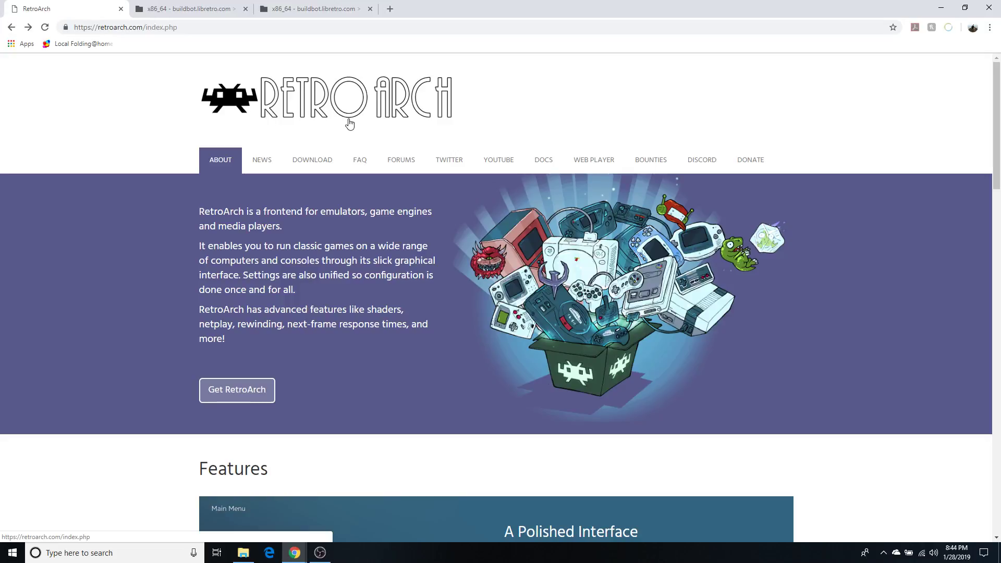
click(319, 160)
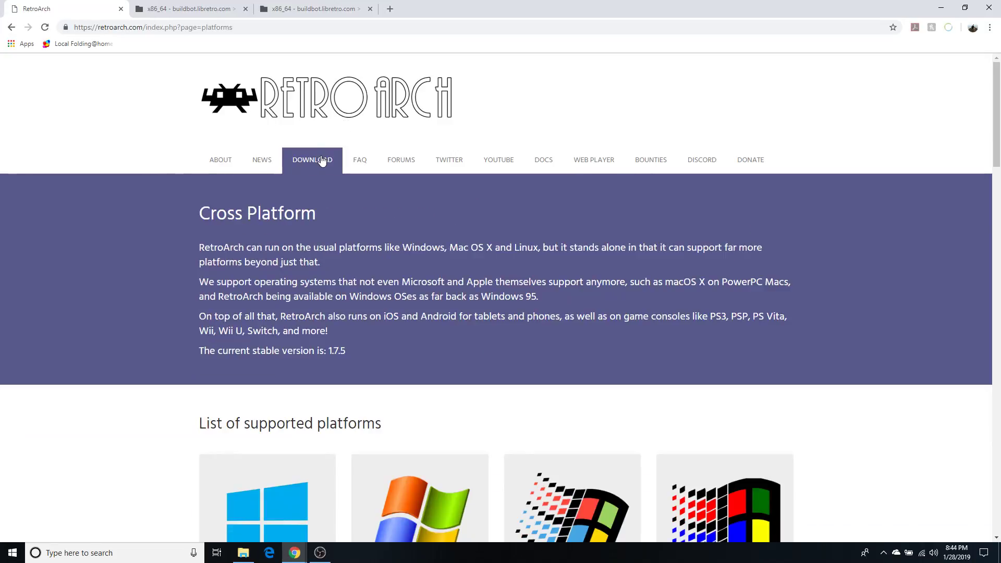
Step: Examine the list of supported platforms and other downloads, ending at the Windows 10 / 8 / 7 / Vista options
scroll(279, 207, down, 5)
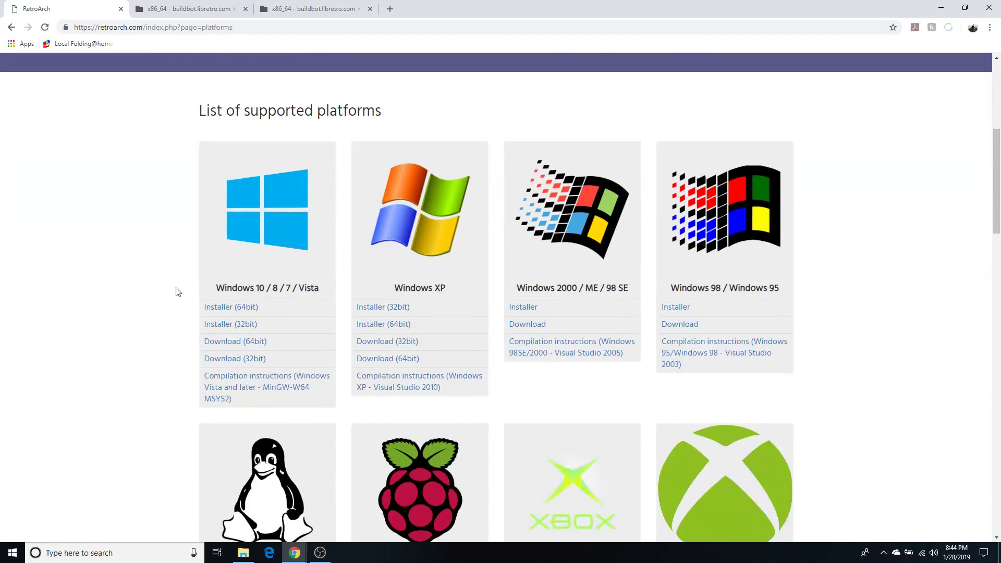
scroll(94, 285, down, 15)
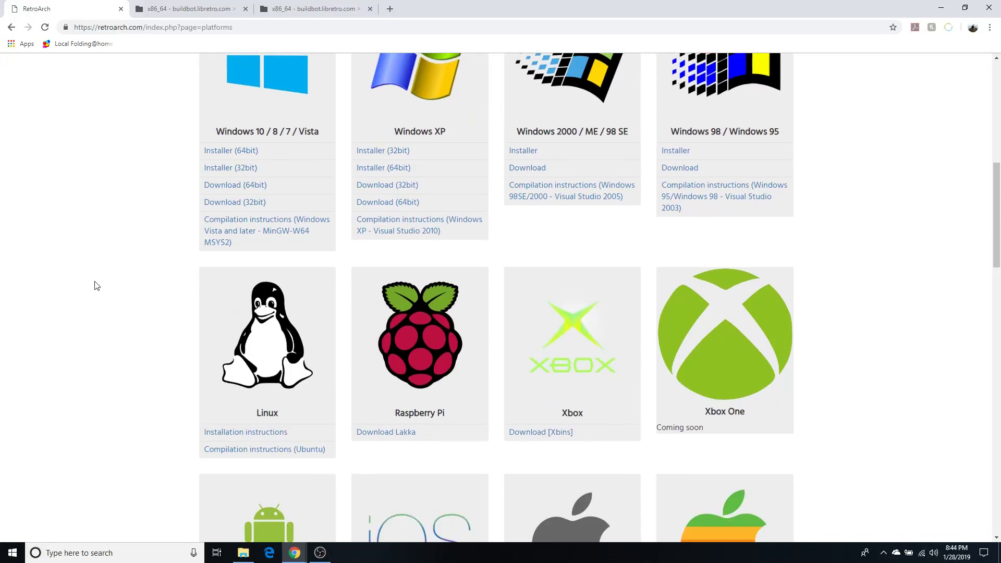
scroll(100, 284, down, 9)
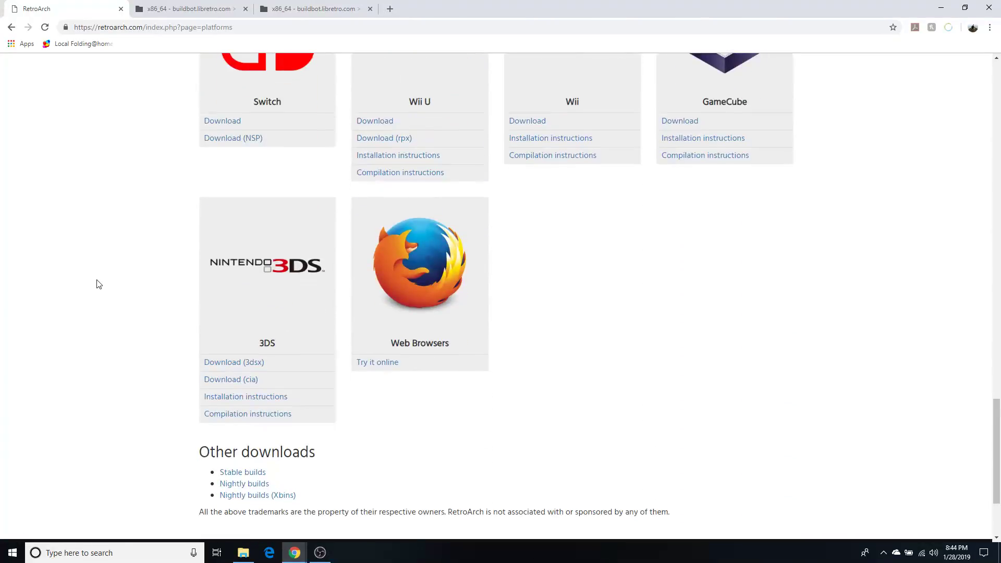
scroll(104, 318, up, 3)
scroll(105, 328, up, 20)
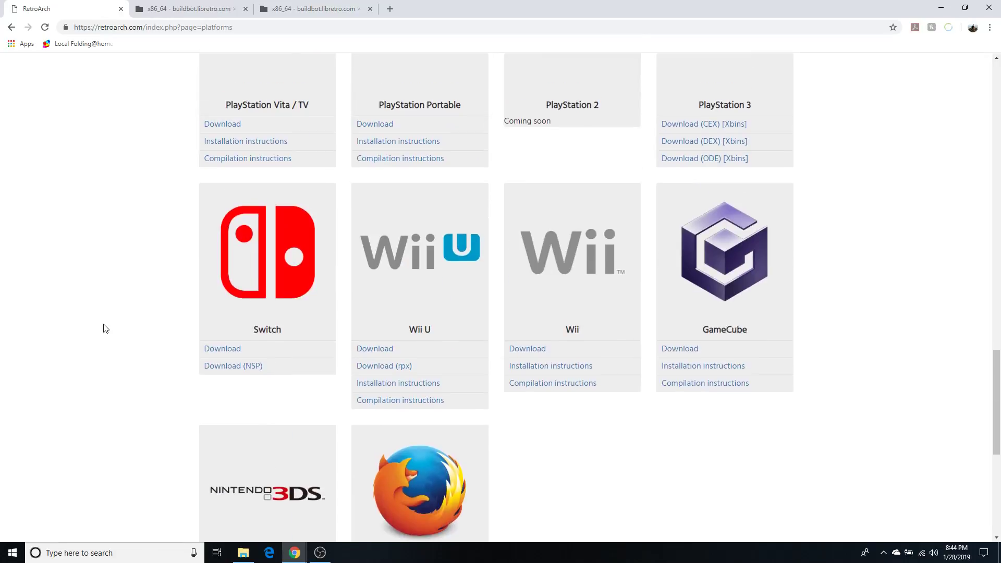
scroll(106, 327, up, 8)
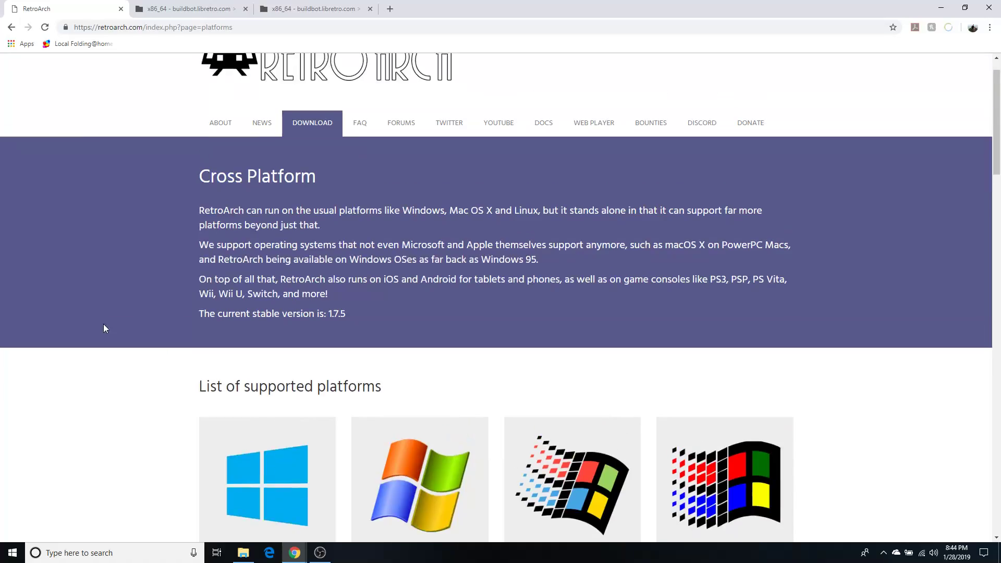
scroll(104, 328, down, 7)
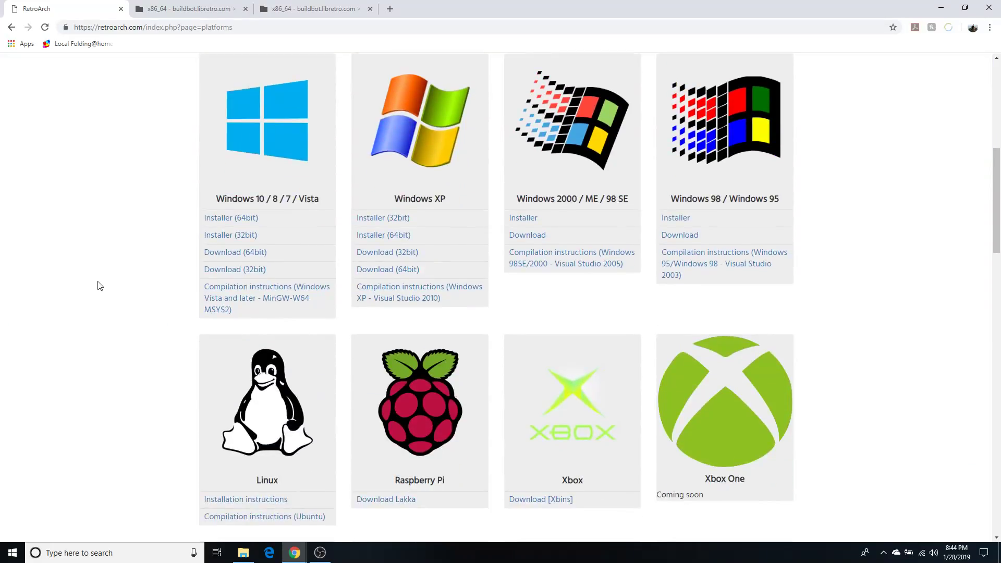
scroll(93, 282, up, 2)
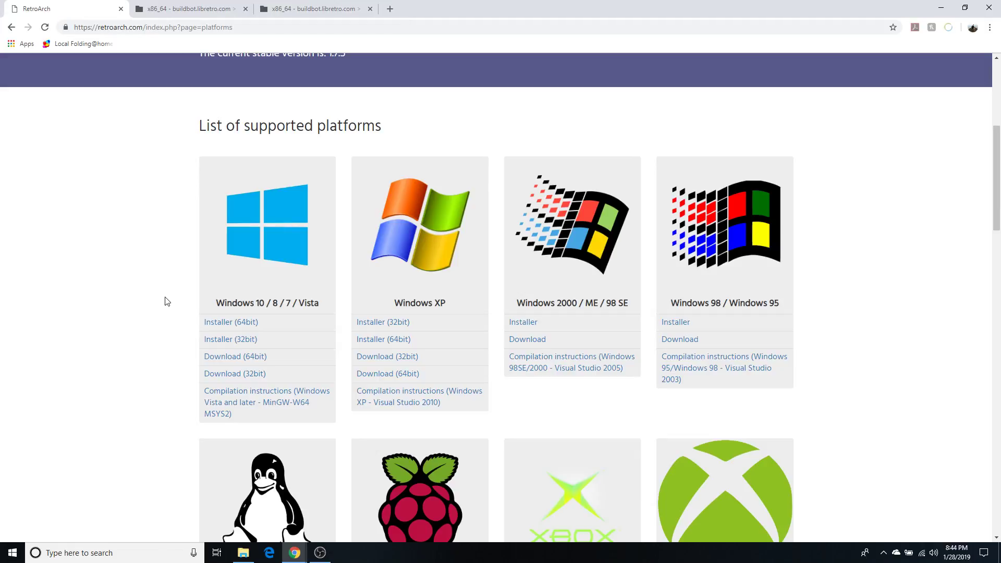
Step: Open the Windows system About page to check the PC's system type
right_click(14, 556)
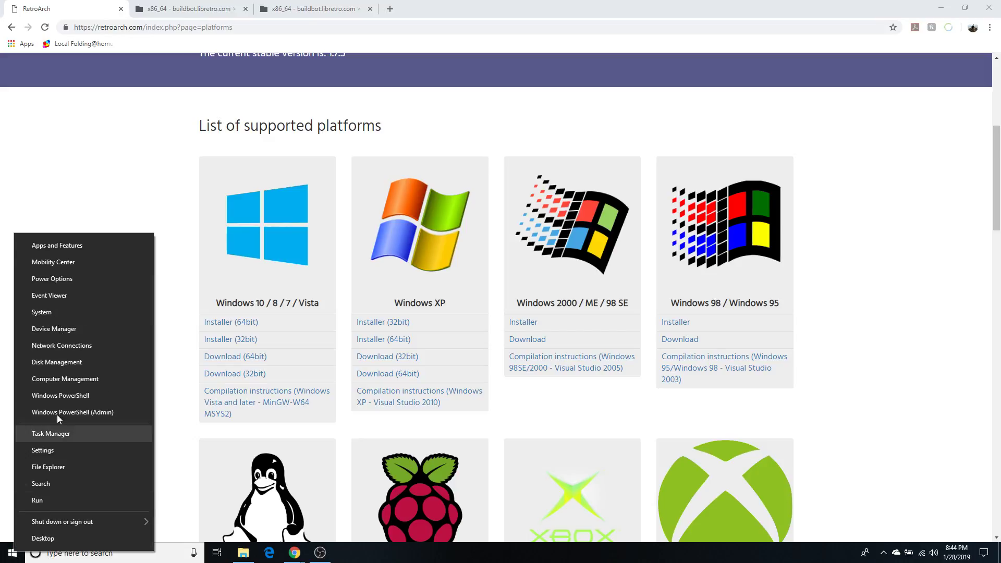
click(47, 313)
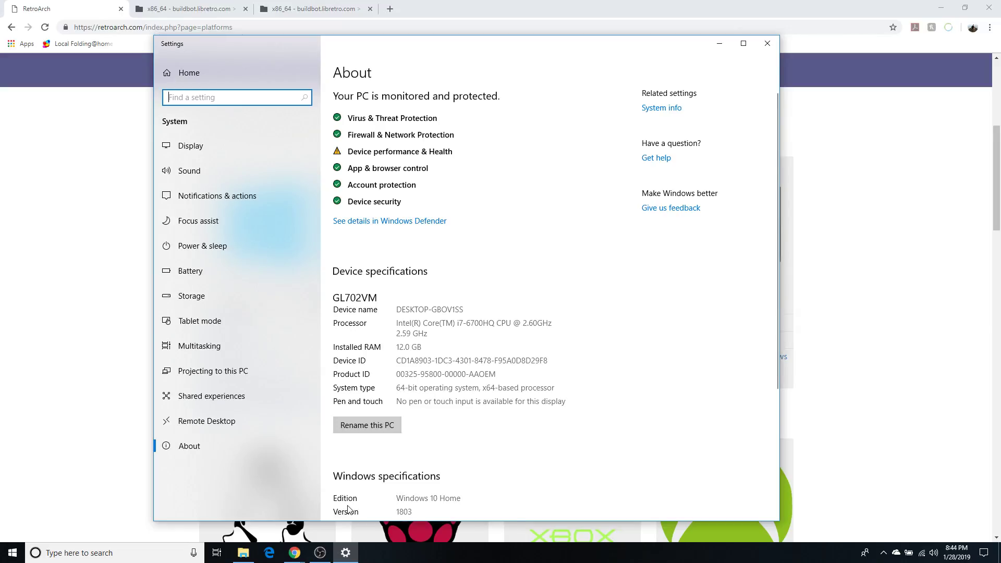
Step: Review the device and Windows specifications on the About page, then close Settings
scroll(377, 478, down, 2)
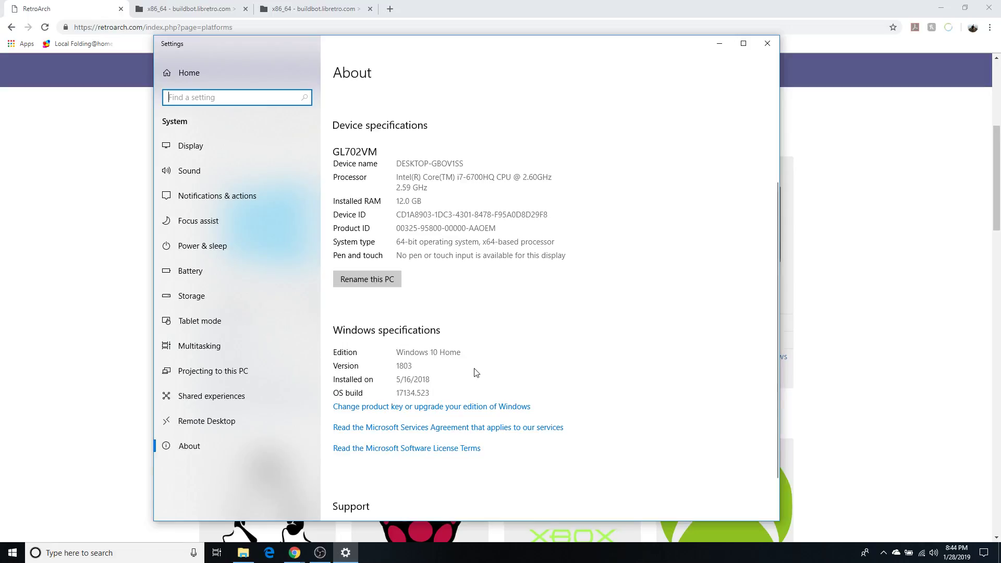
scroll(475, 380, down, 1)
scroll(536, 224, up, 5)
click(767, 43)
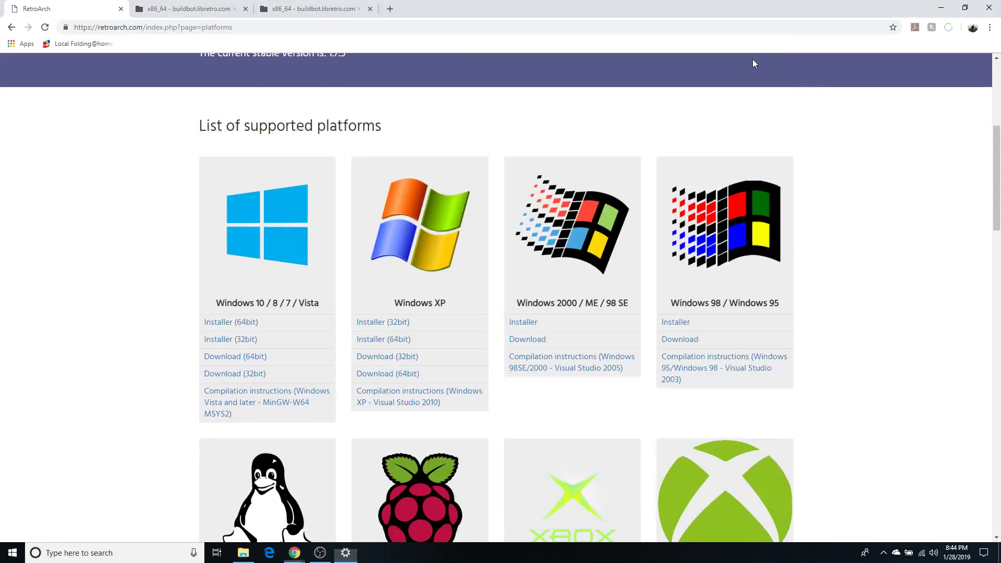
Step: Check the system type through the properties of This PC in File Explorer, then return to the RetroArch download page
click(243, 553)
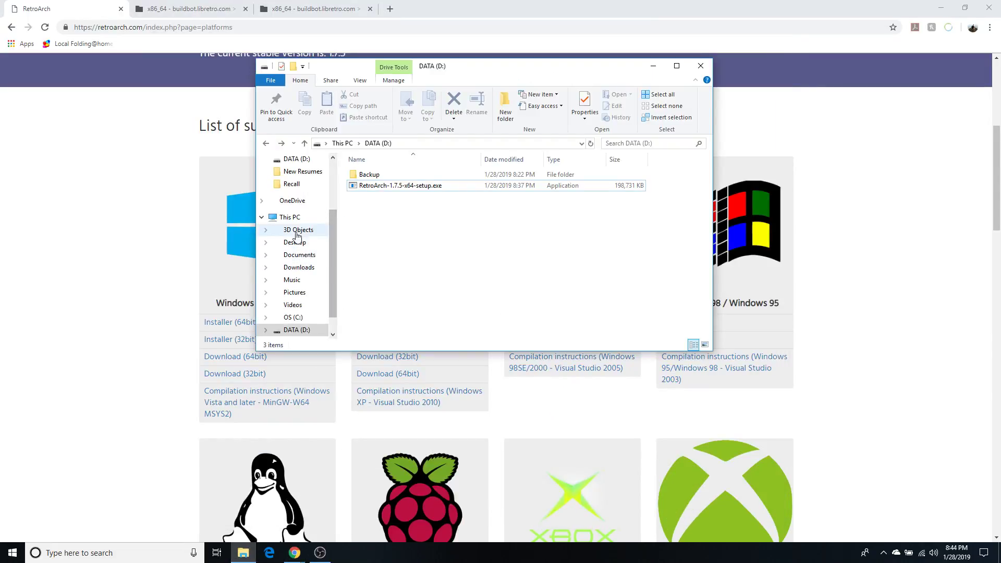
right_click(293, 219)
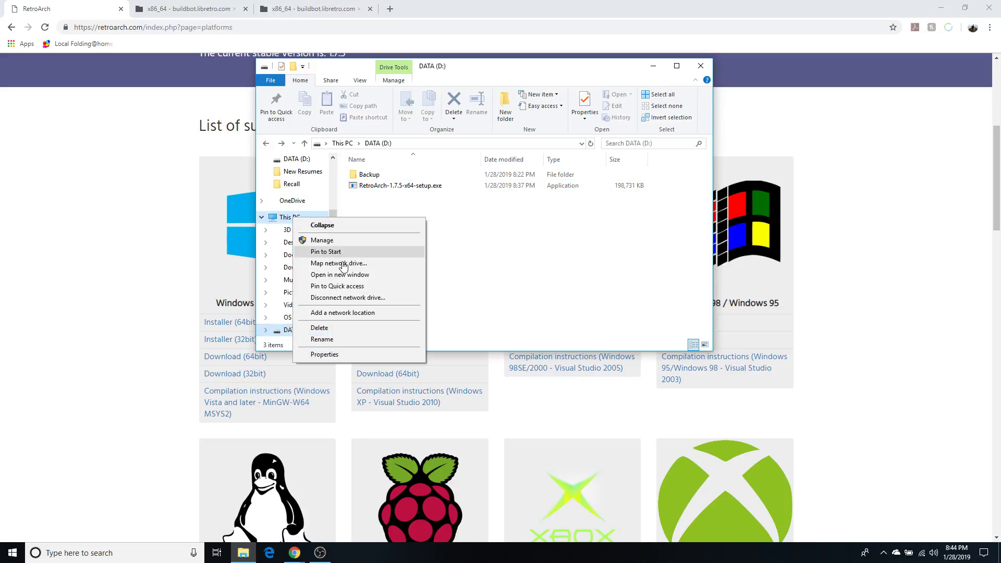
click(343, 355)
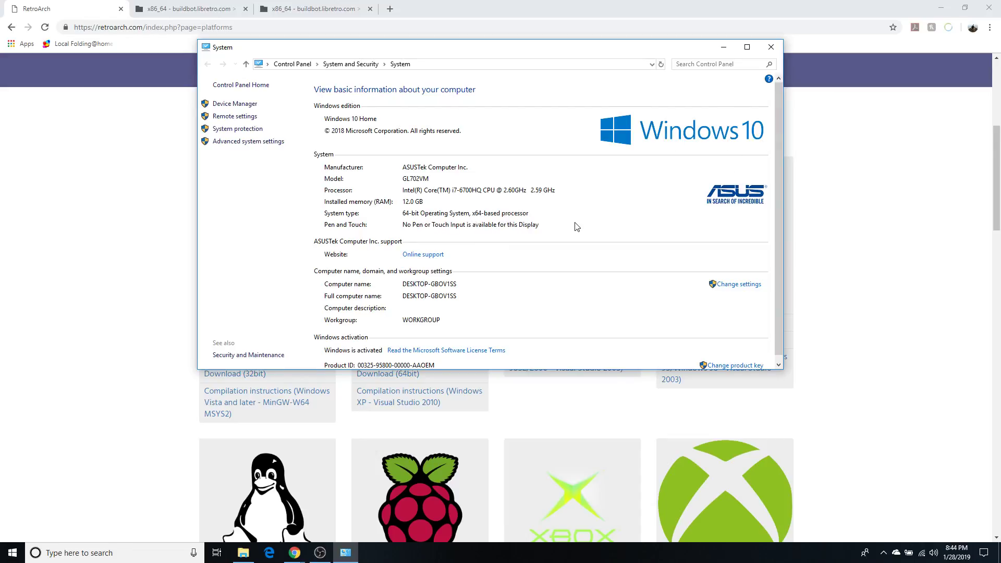
click(771, 47)
click(764, 5)
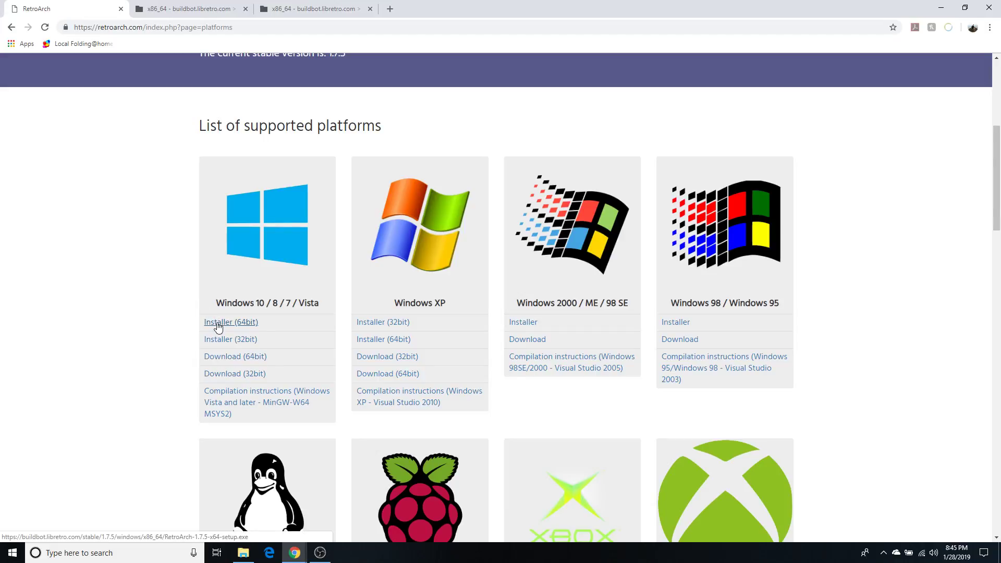
Step: Open 7-zip.org in a new browser tab and locate the 64-bit x64 Windows download
mouse_move(218, 327)
mouse_move(216, 364)
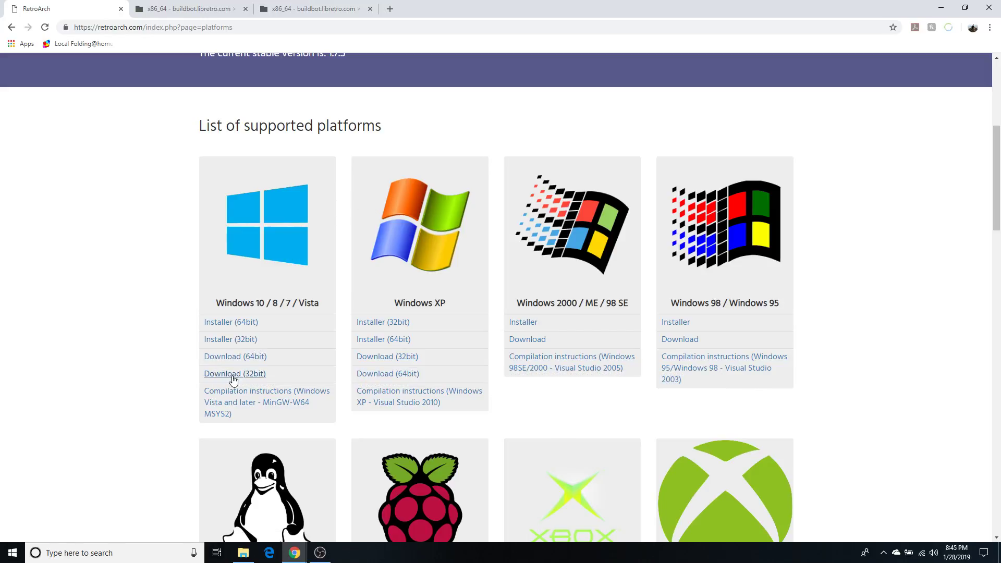
click(392, 9)
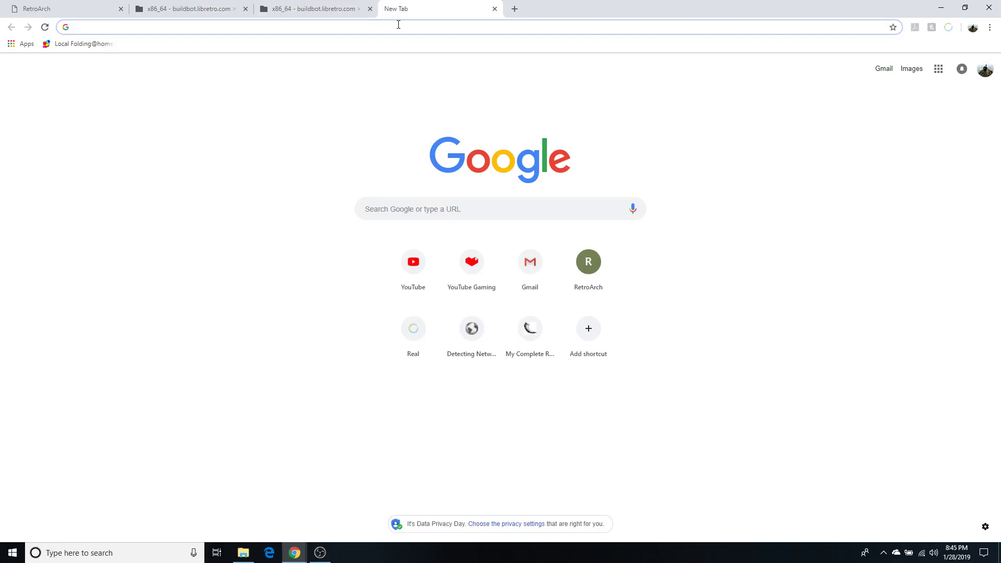
text(7-)
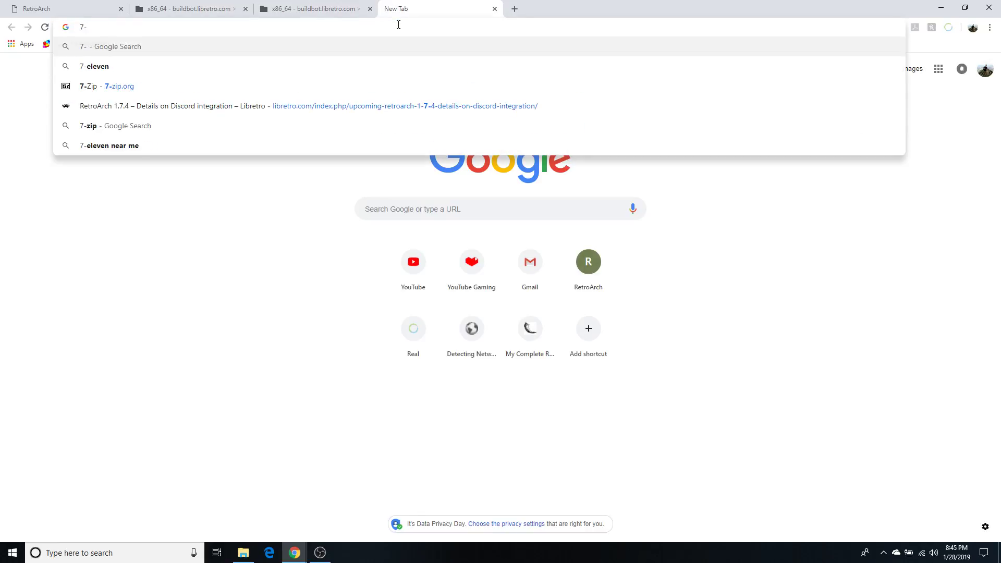
text(zip.org)
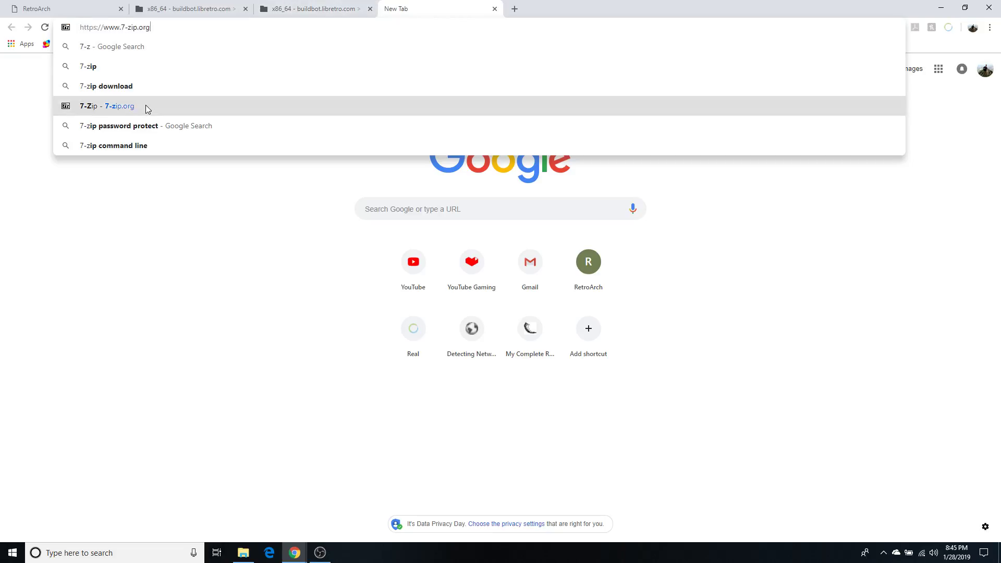
click(146, 106)
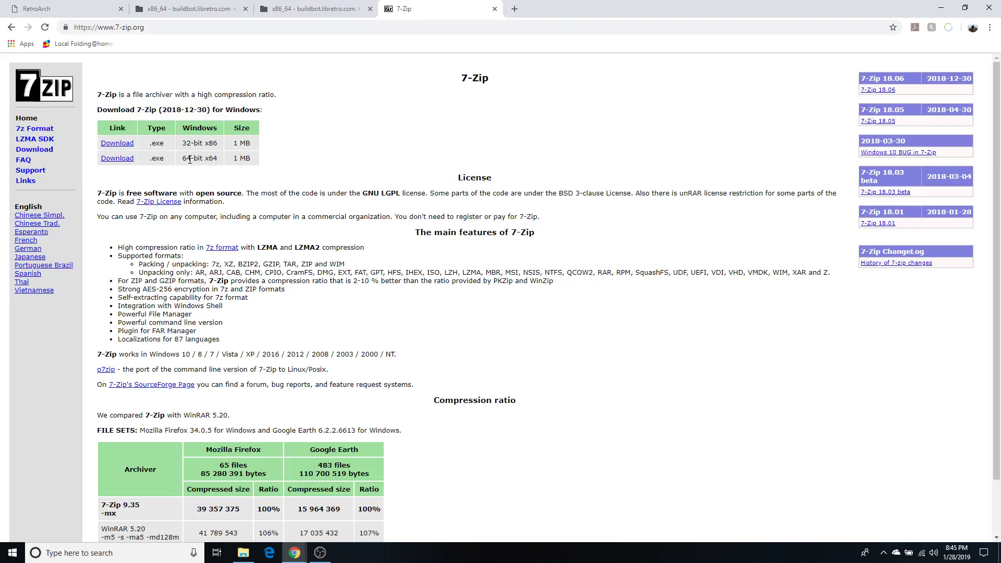
click(111, 165)
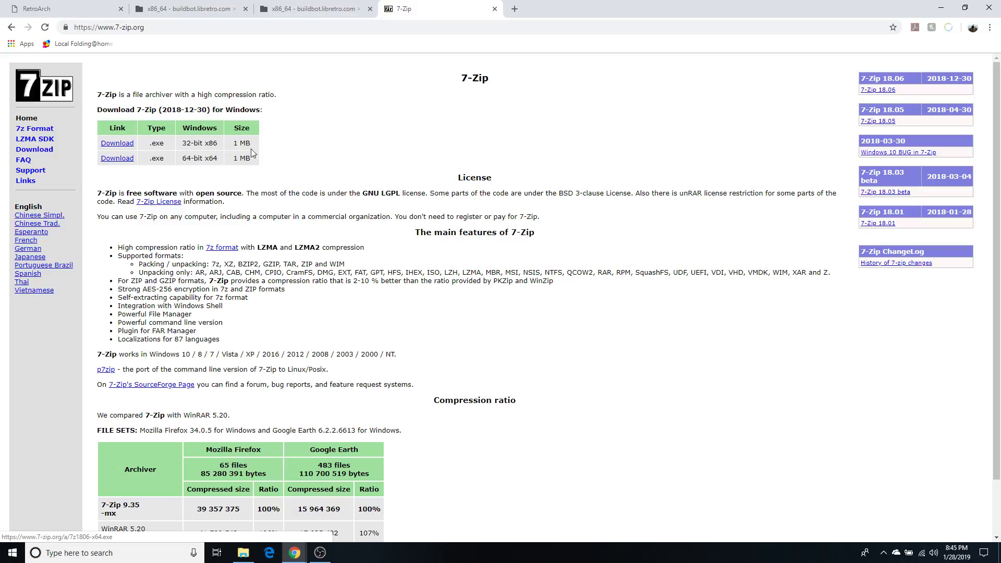
Step: Close the 7-Zip page and read the description of RetroArch's 64-bit installer for Windows 10 / 8 / 7 / Vista
click(494, 9)
click(77, 9)
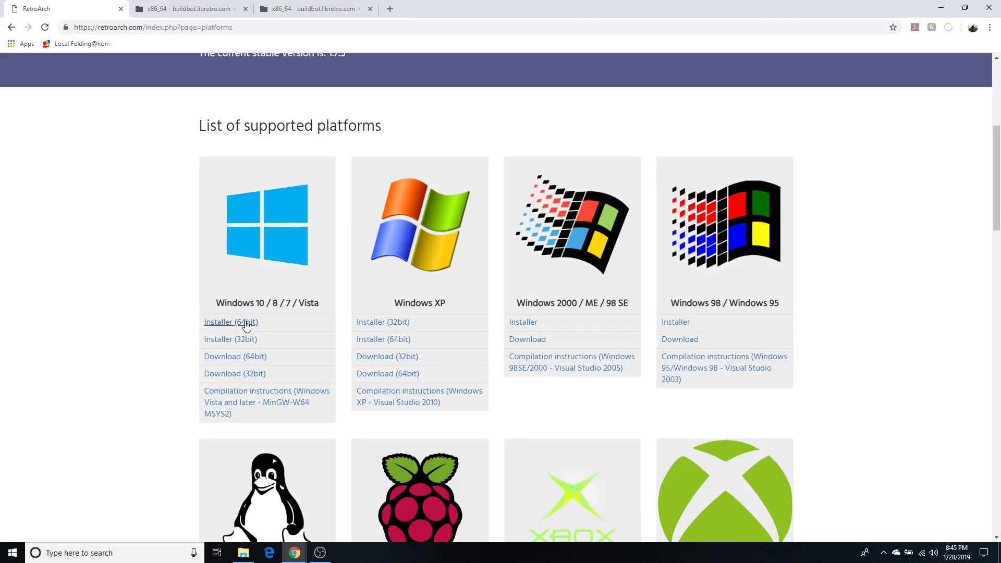
mouse_move(250, 329)
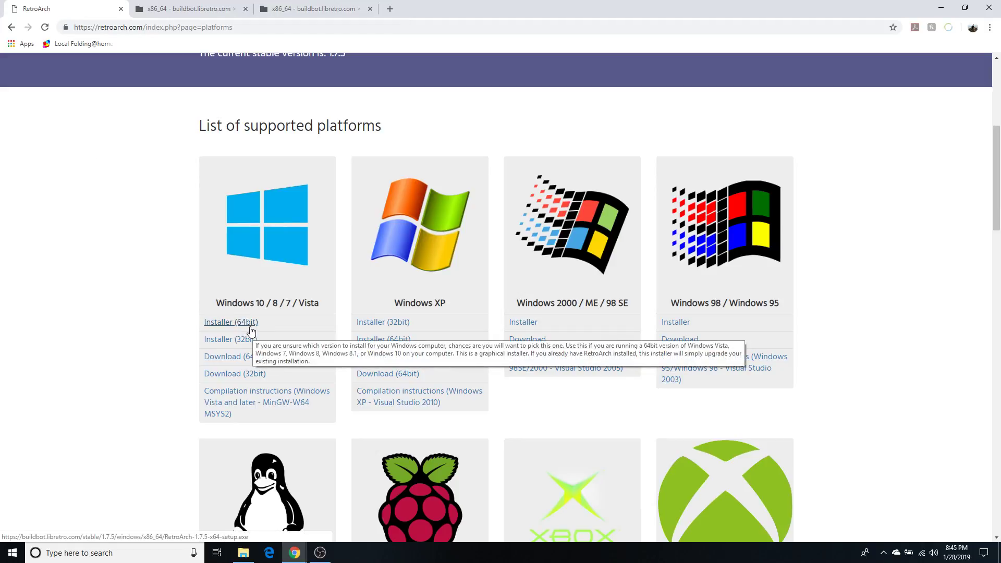
Step: Minimize the browser, launch RetroArch-1.7.5-x64-setup.exe from the DATA (D:) drive and continue past the welcome page
click(942, 7)
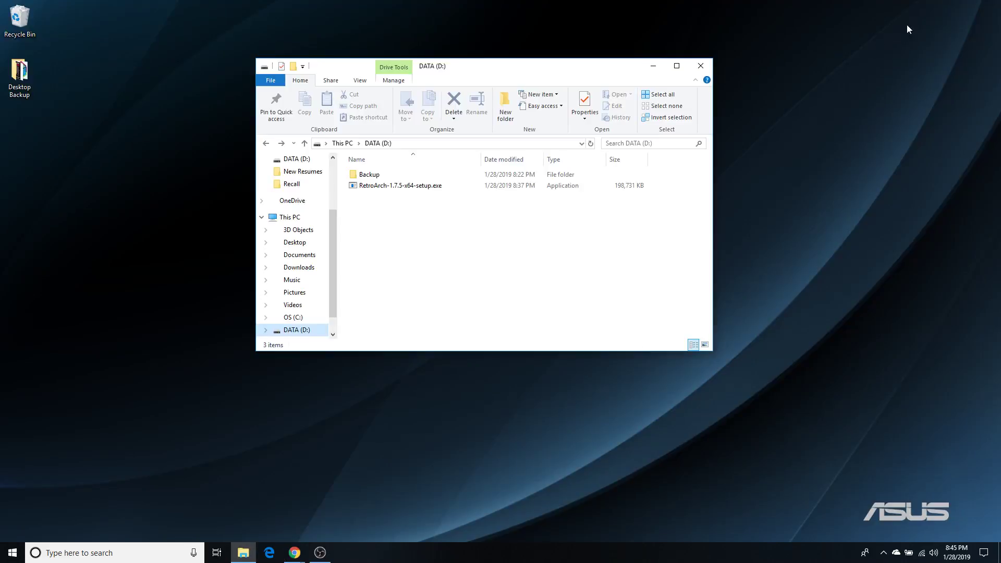
click(433, 187)
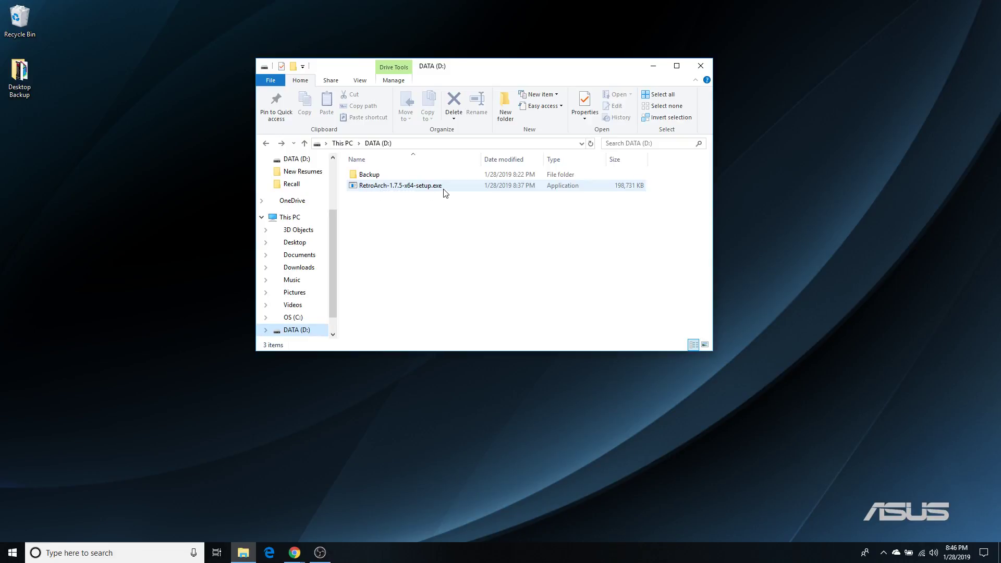
double_click(353, 190)
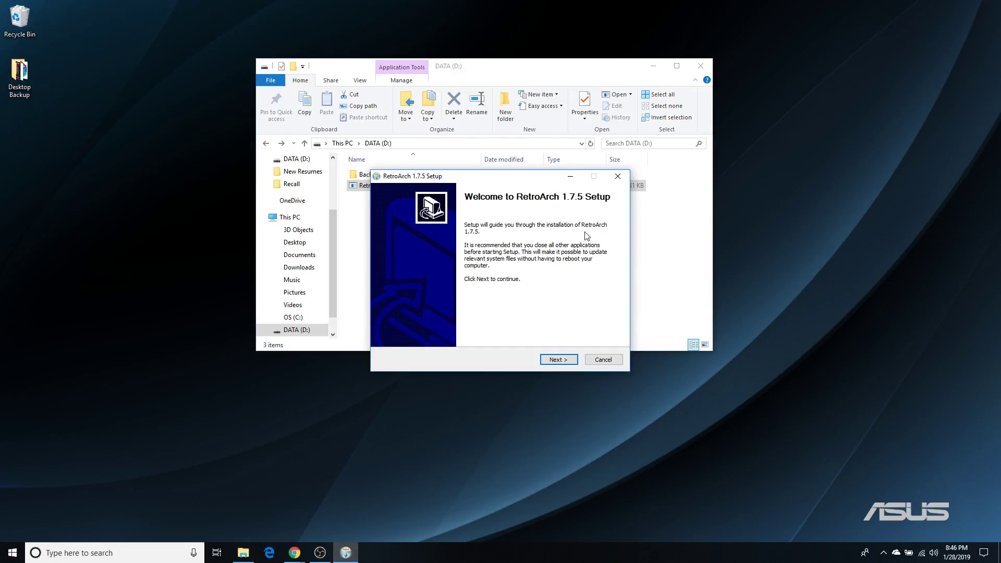
click(562, 359)
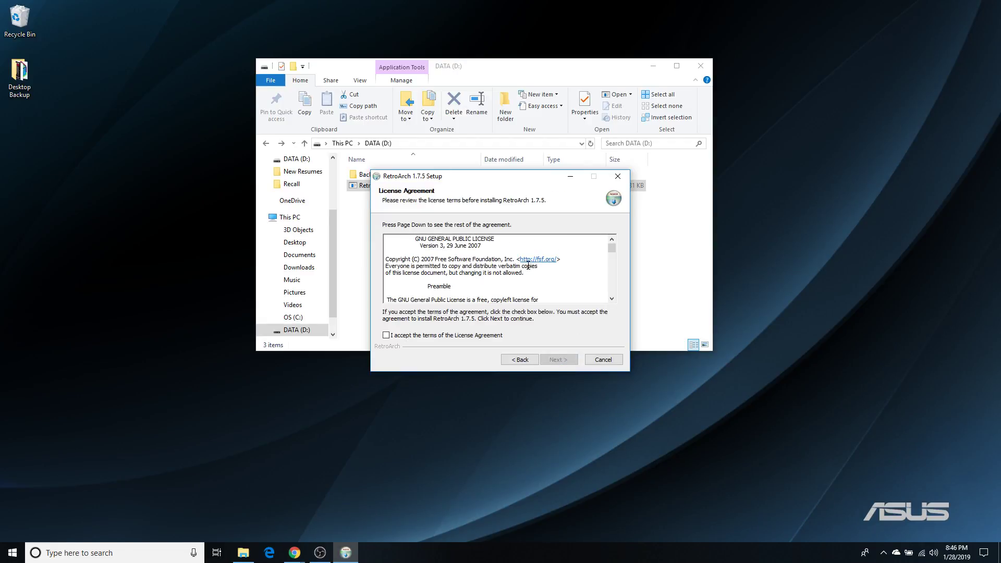
Step: Skim the GNU General Public License text, accept its terms and continue to the install location
scroll(525, 267, down, 10)
scroll(525, 266, down, 15)
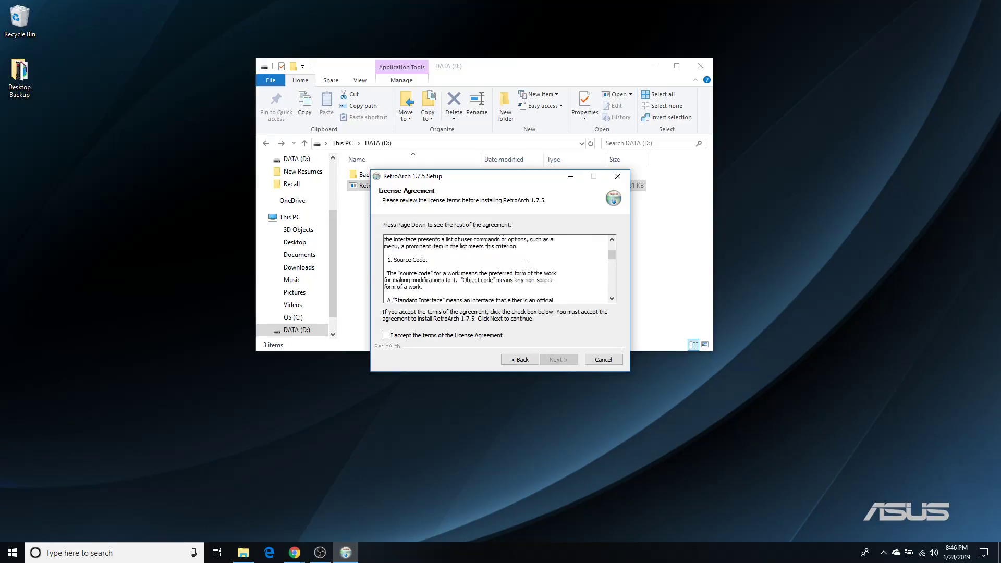
scroll(395, 346, down, 15)
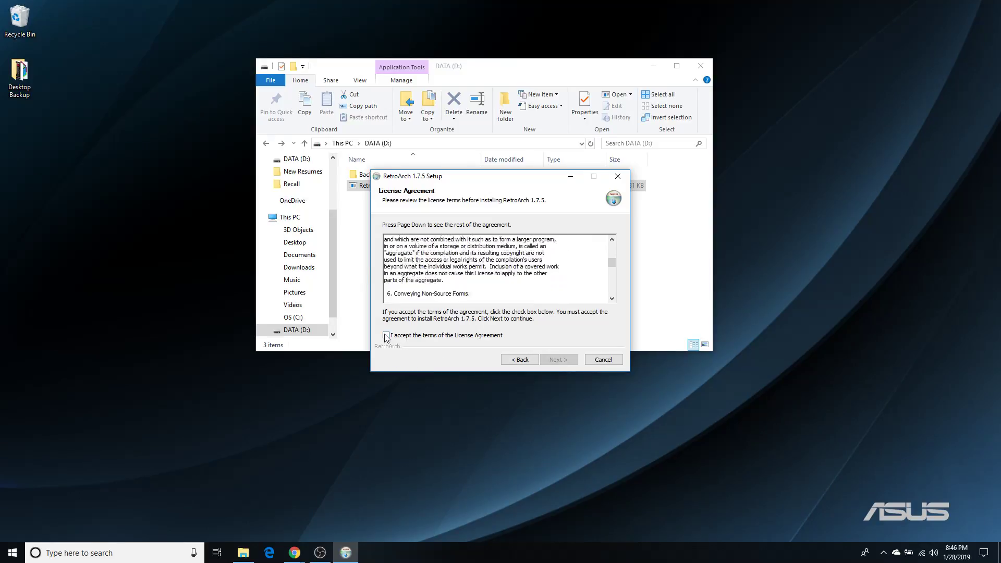
click(386, 335)
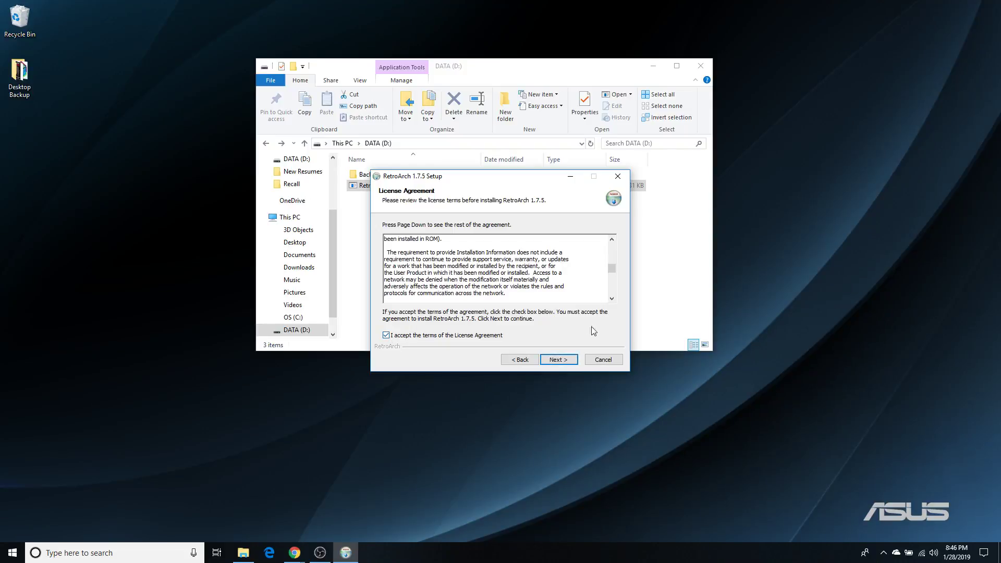
click(563, 360)
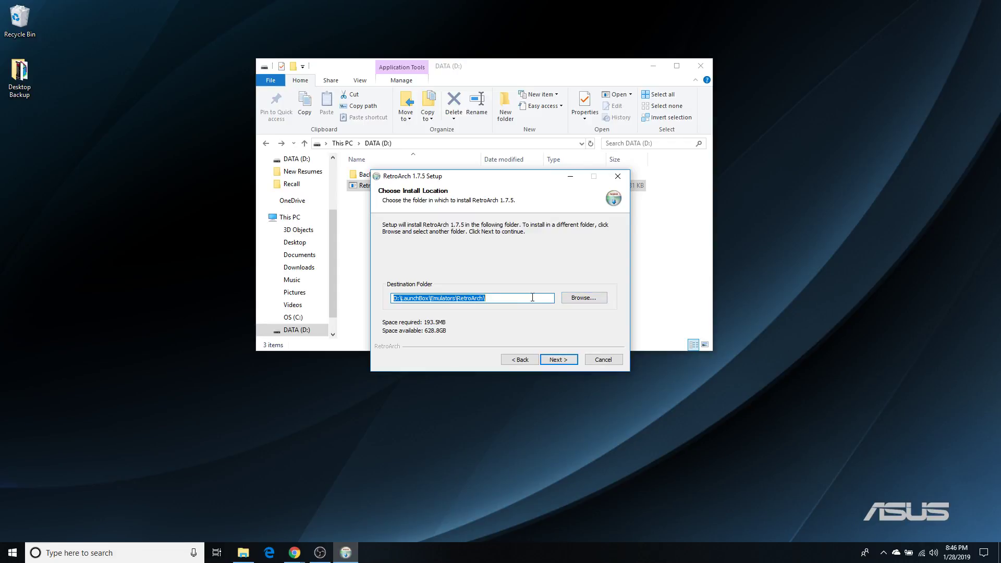
Step: Choose the DATA (D:) drive as the install location, making the destination folder D:\RetroArch
click(571, 298)
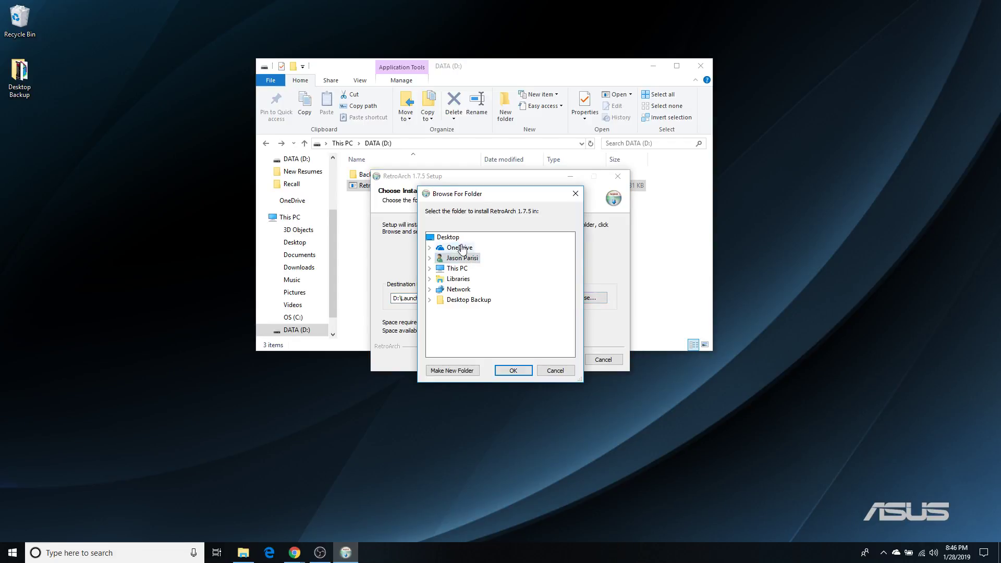
click(430, 268)
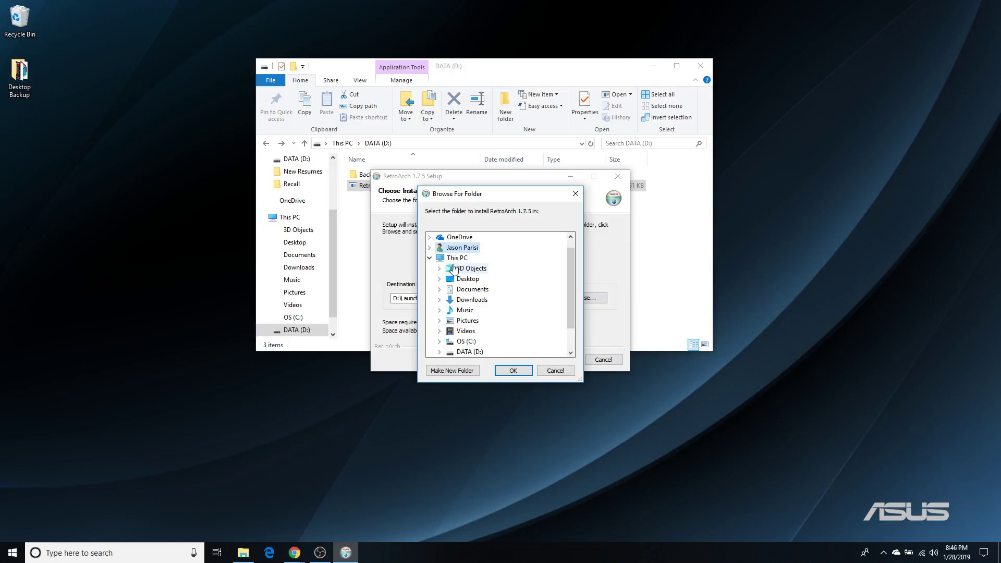
click(471, 352)
click(521, 372)
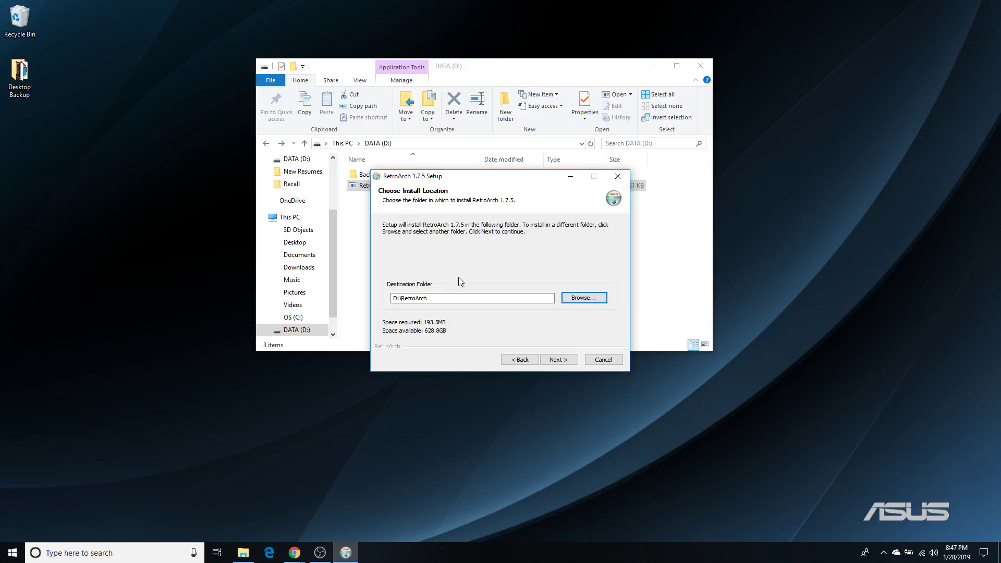
Step: Read the Windows downloading, installing and updating guide in the RetroArch docs, then return to the setup wizard
click(292, 555)
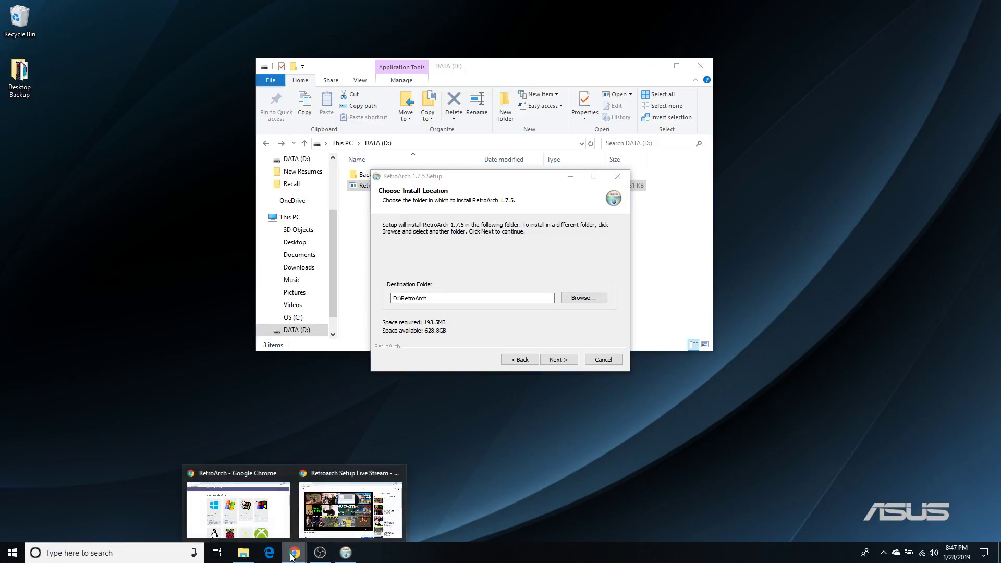
click(238, 508)
scroll(422, 183, up, 5)
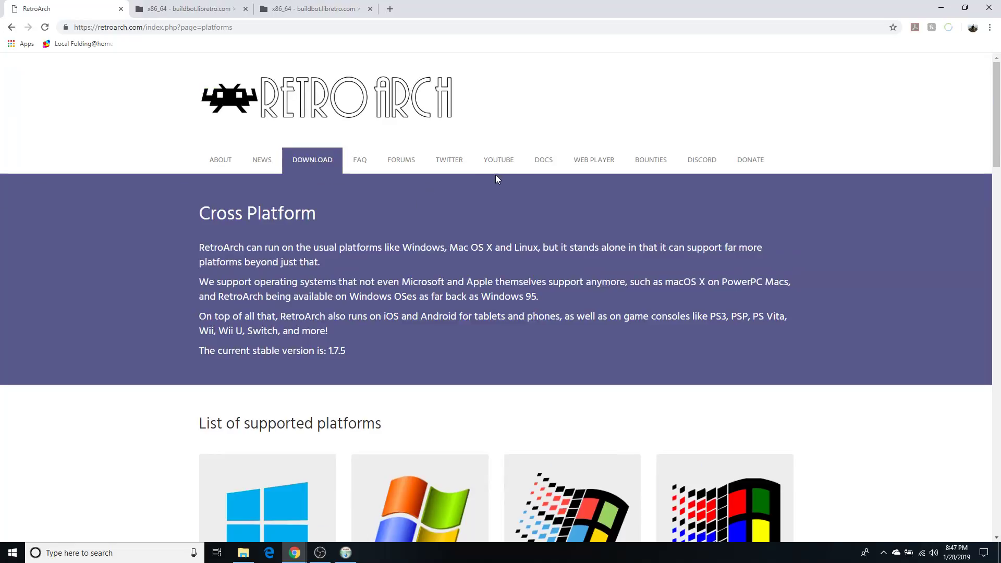
click(540, 161)
scroll(459, 351, down, 5)
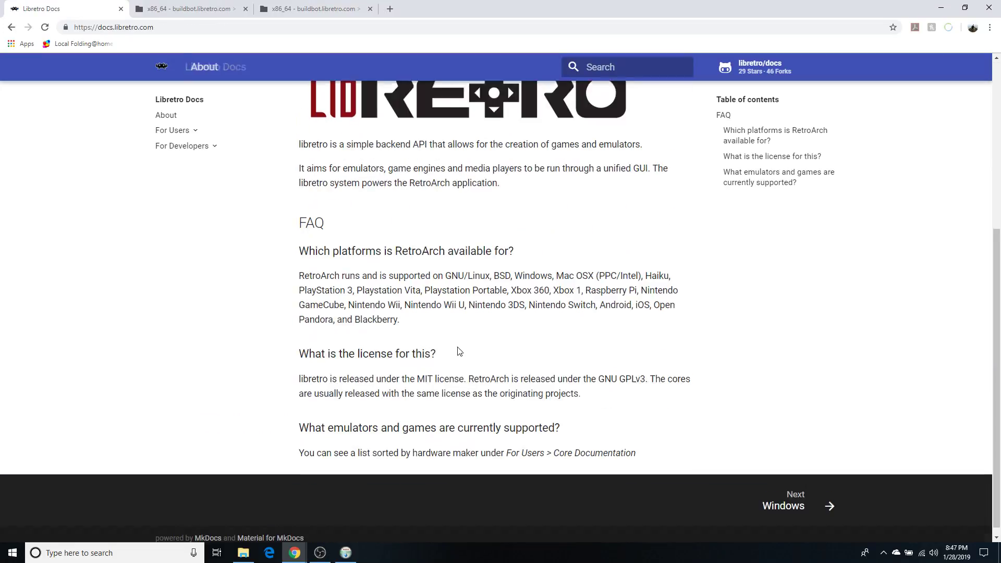
click(829, 507)
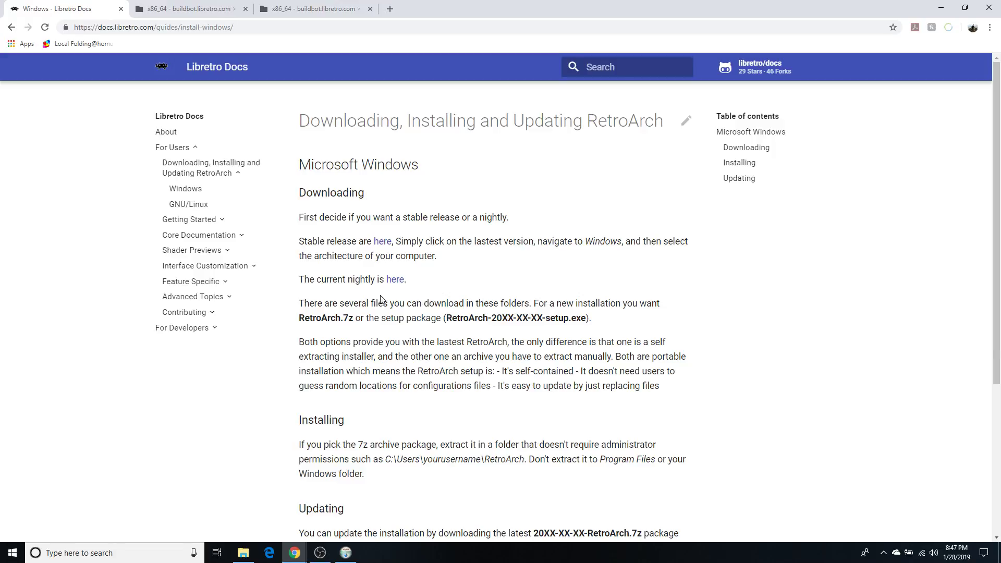
scroll(384, 300, down, 1)
scroll(439, 300, down, 2)
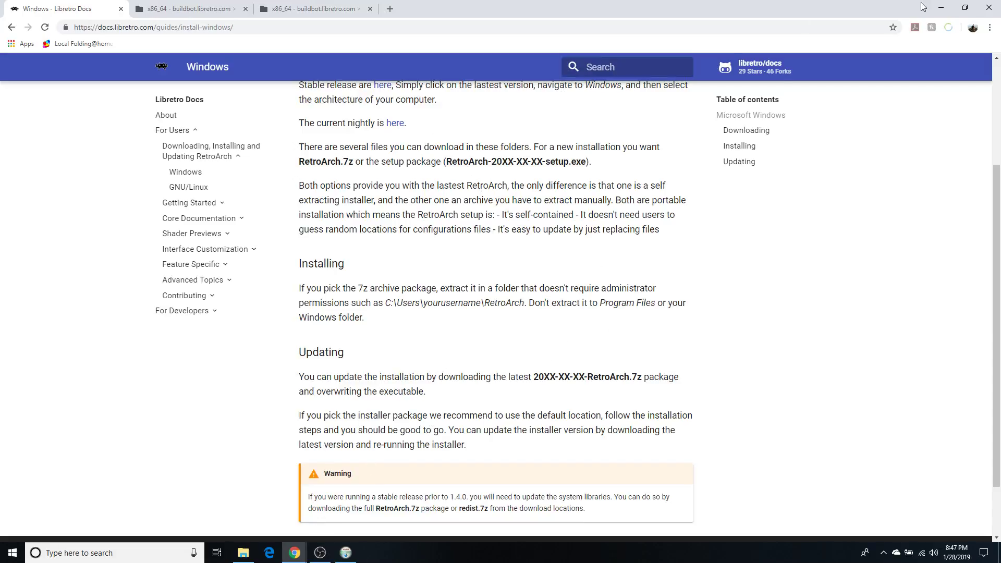
click(941, 8)
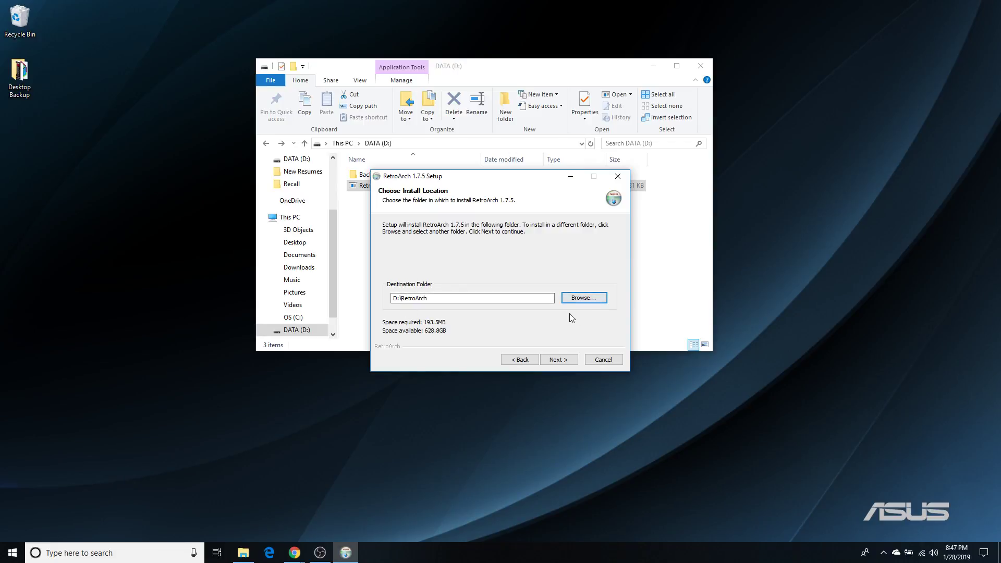
Step: Continue with the chosen destination, include the DirectX 9.0c Runtime component and start the installation with the RetroArch Start Menu folder
click(559, 360)
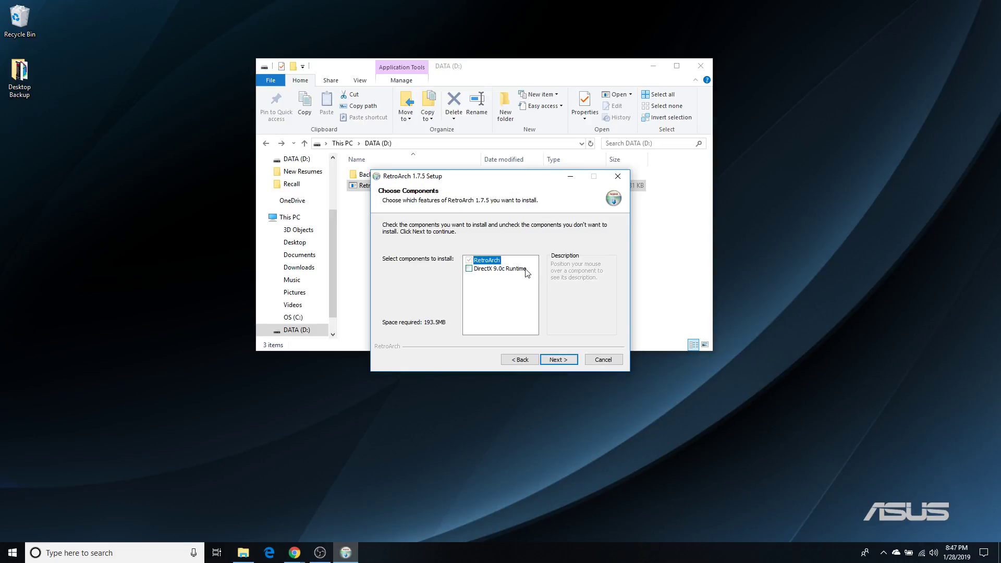
click(470, 269)
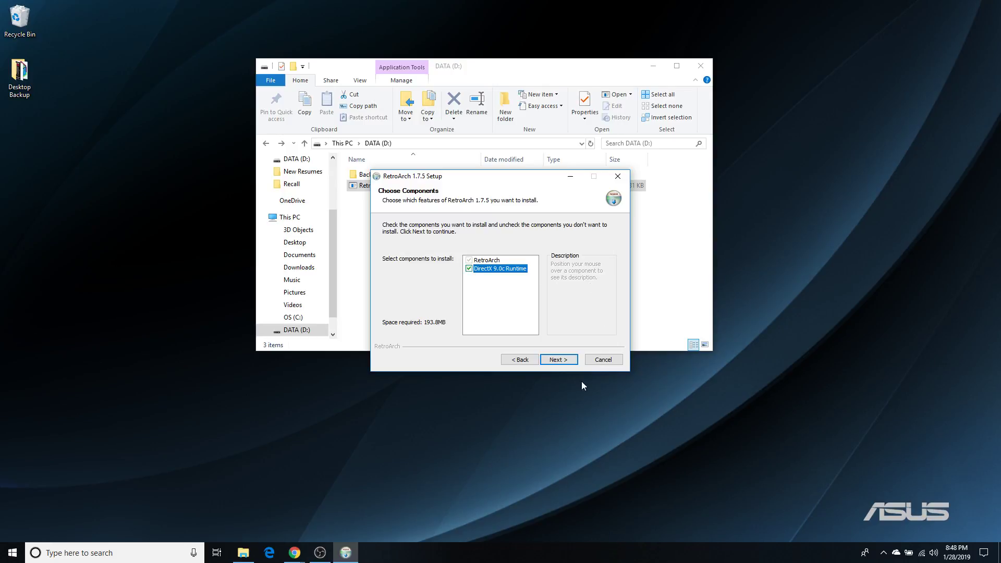
click(560, 361)
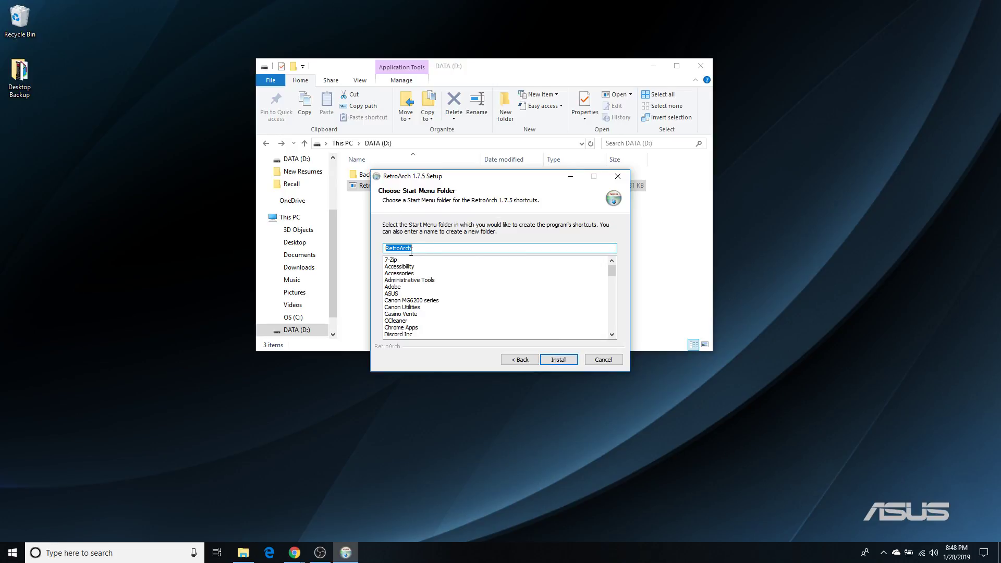
click(559, 360)
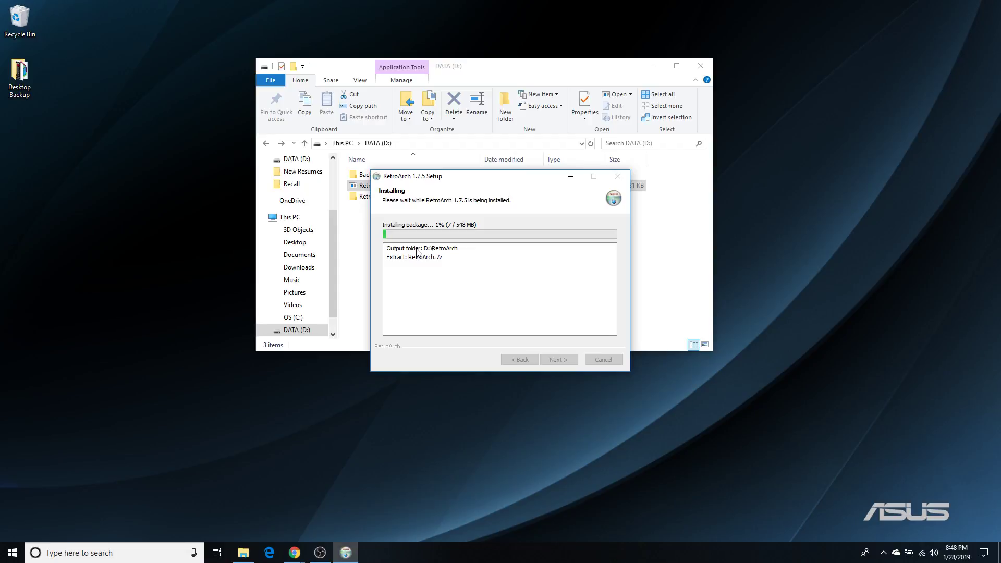
Step: Complete the DirectX setup by accepting its agreement without the Bing Bar, and close the RetroArch setup without running RetroArch
drag(476, 178, 617, 156)
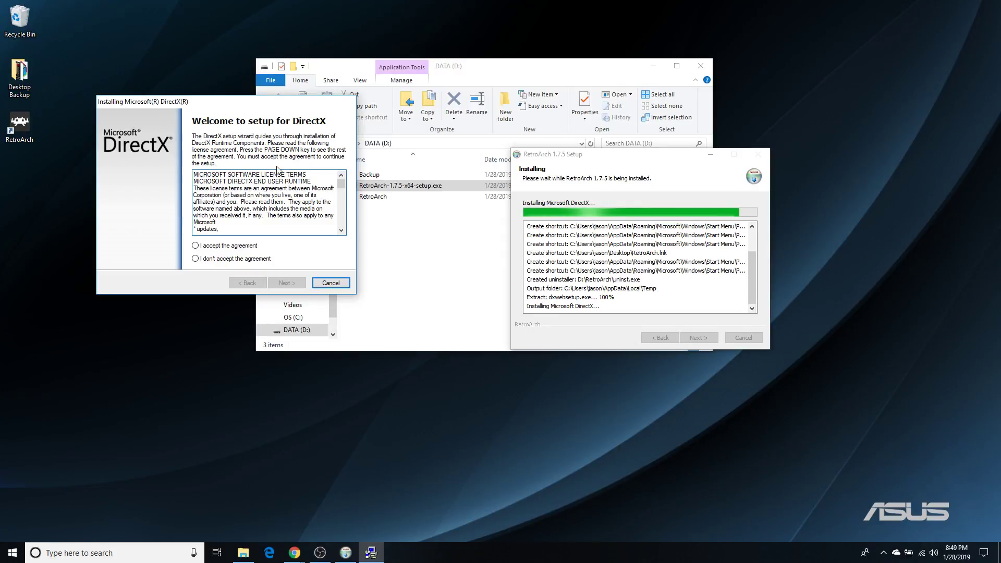
click(196, 246)
click(295, 283)
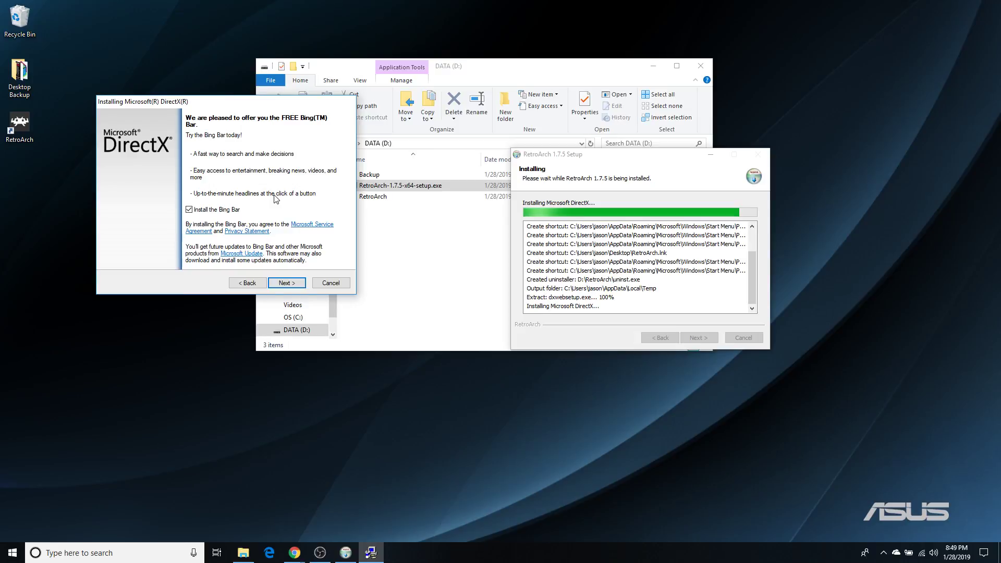
click(190, 210)
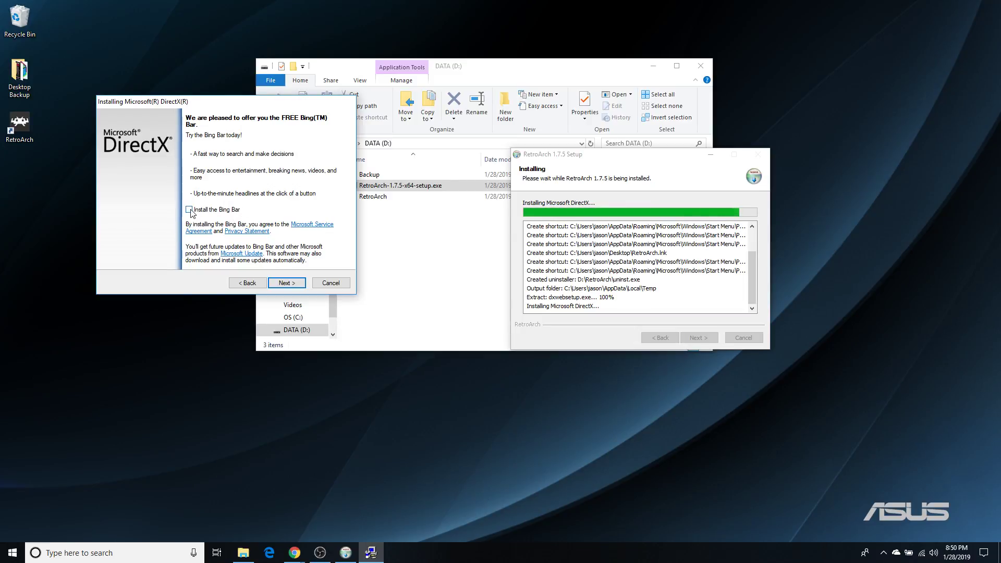
click(287, 283)
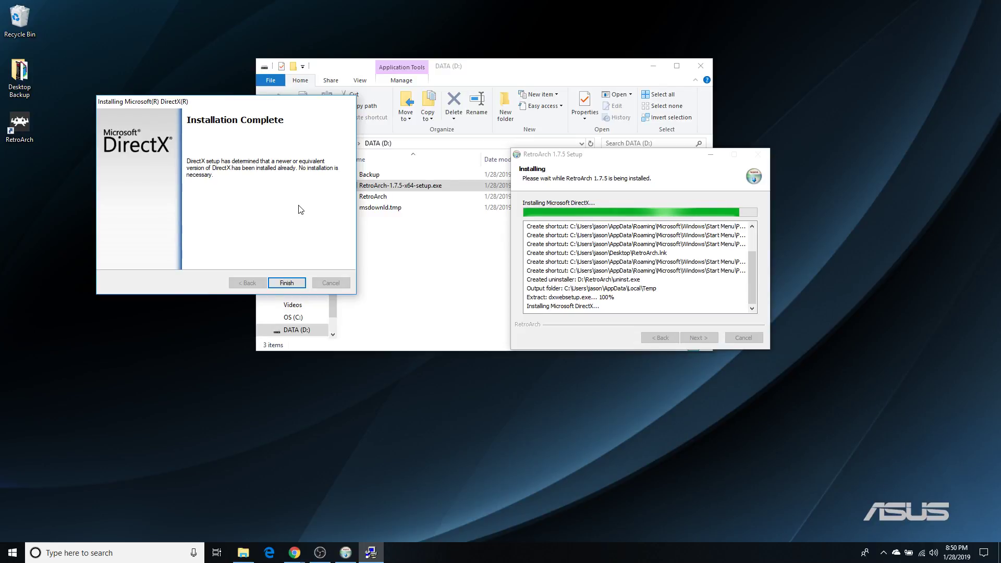
click(287, 282)
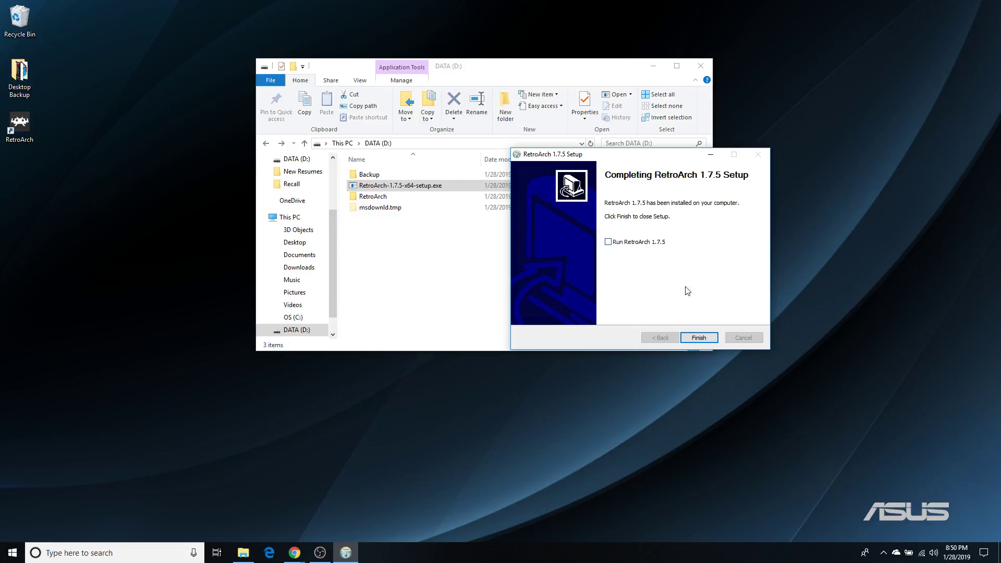
click(699, 338)
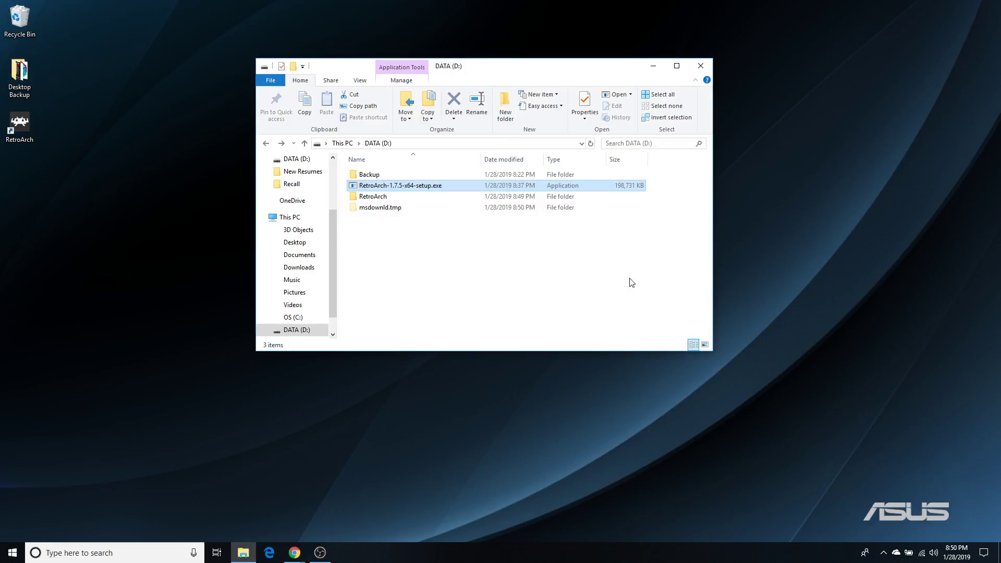
Step: Look through the assets, autoconfig and database folders inside D:\RetroArch, including the database's rdb files
double_click(355, 201)
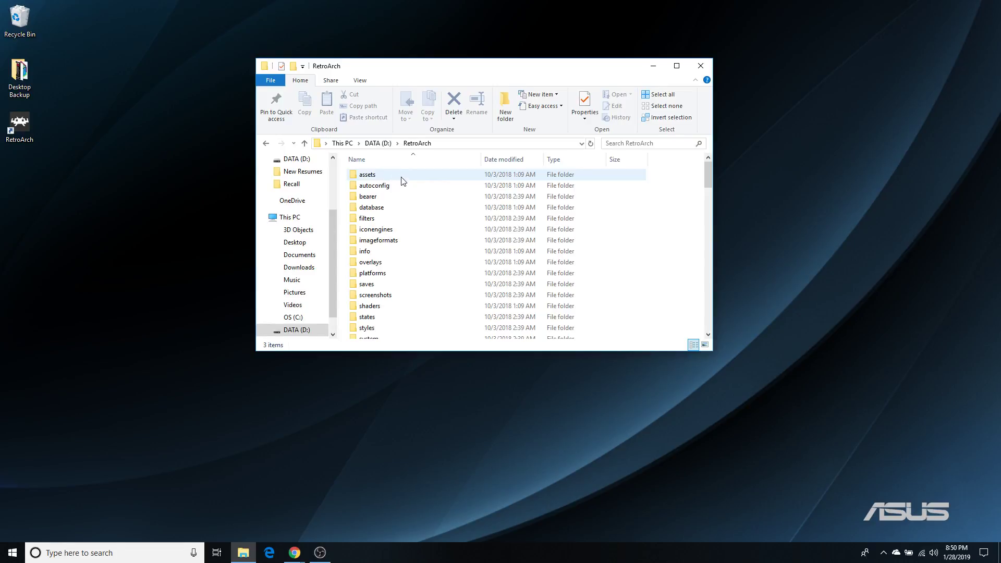
double_click(402, 178)
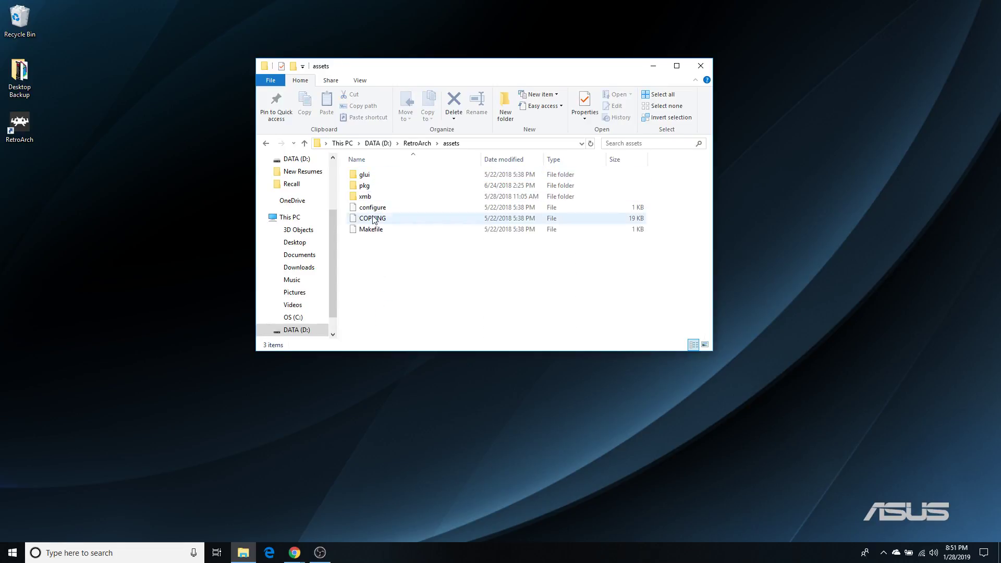
click(267, 147)
double_click(366, 186)
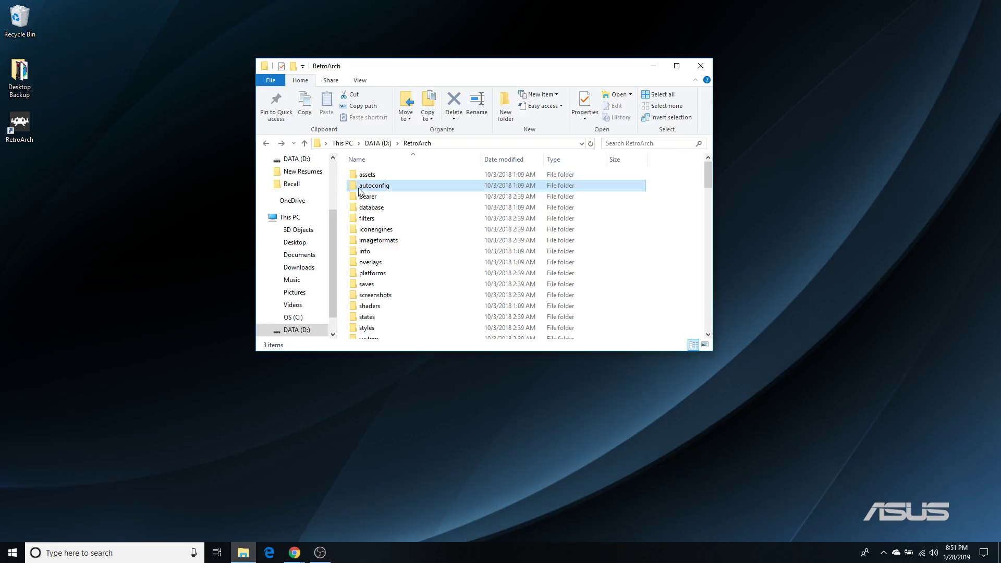
click(267, 147)
double_click(366, 207)
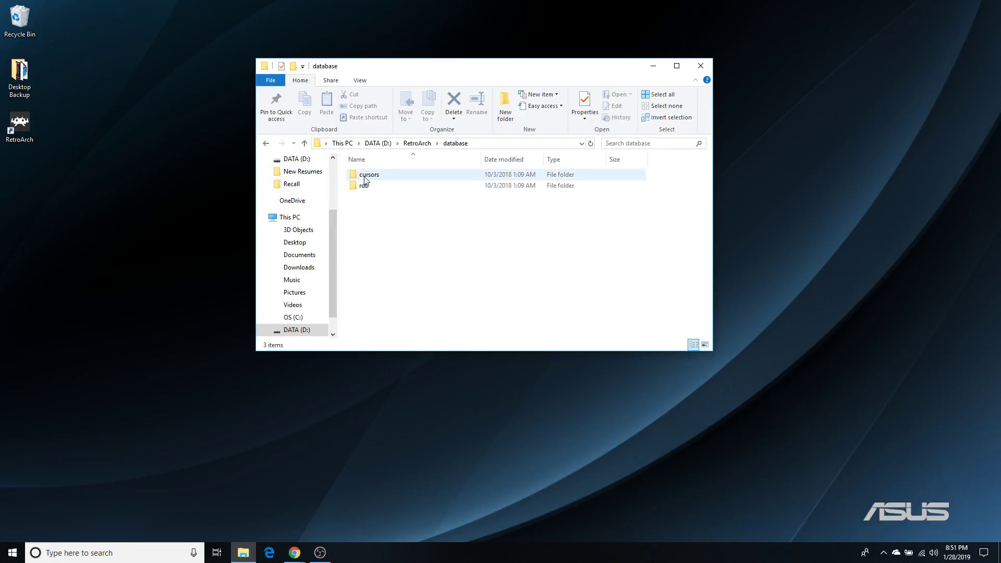
double_click(364, 186)
scroll(389, 246, down, 10)
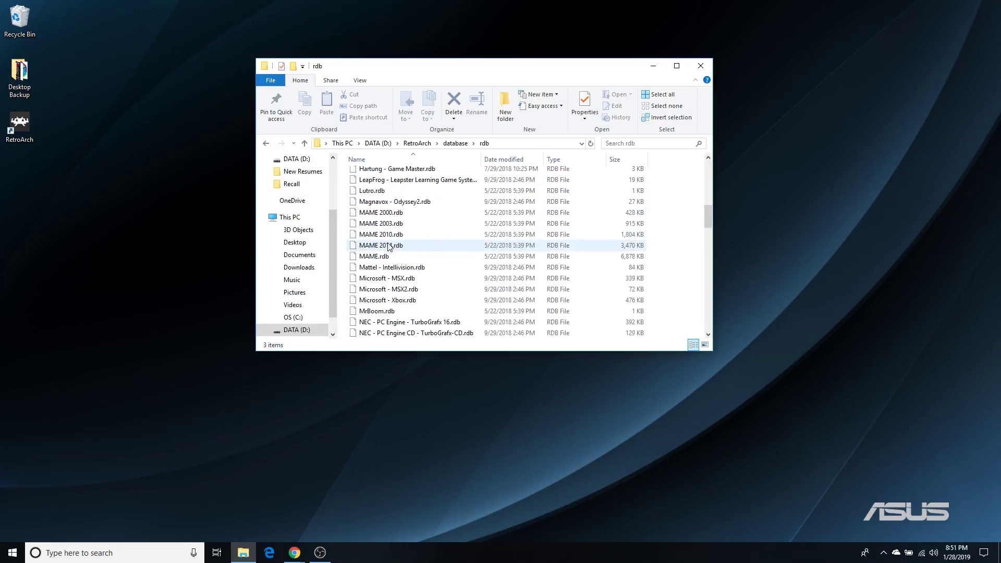
scroll(388, 246, down, 5)
click(266, 144)
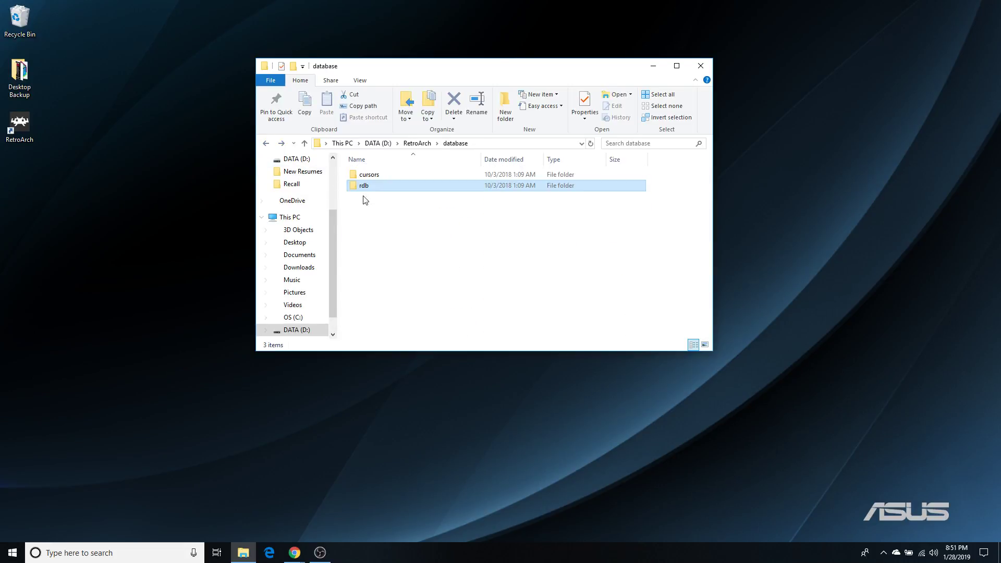
click(266, 145)
Step: Check the system folder and skim the remaining folders and files in the RetroArch installation folder
scroll(392, 216, down, 1)
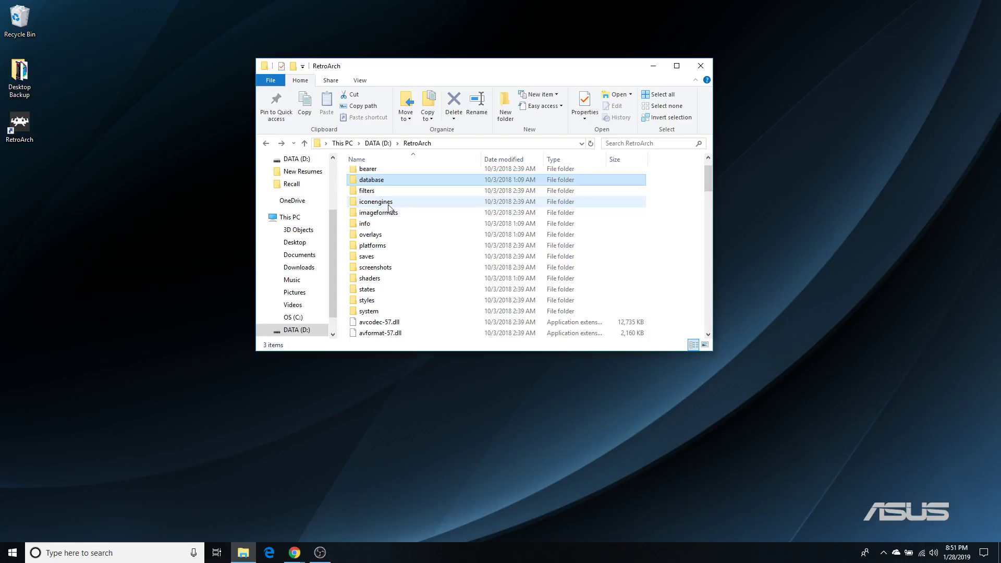
scroll(386, 237, down, 1)
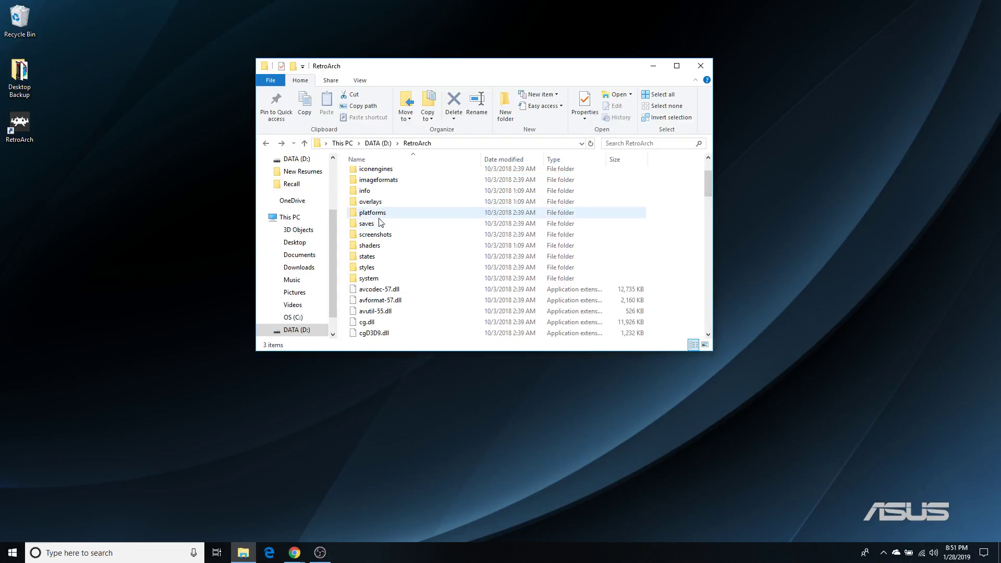
double_click(371, 279)
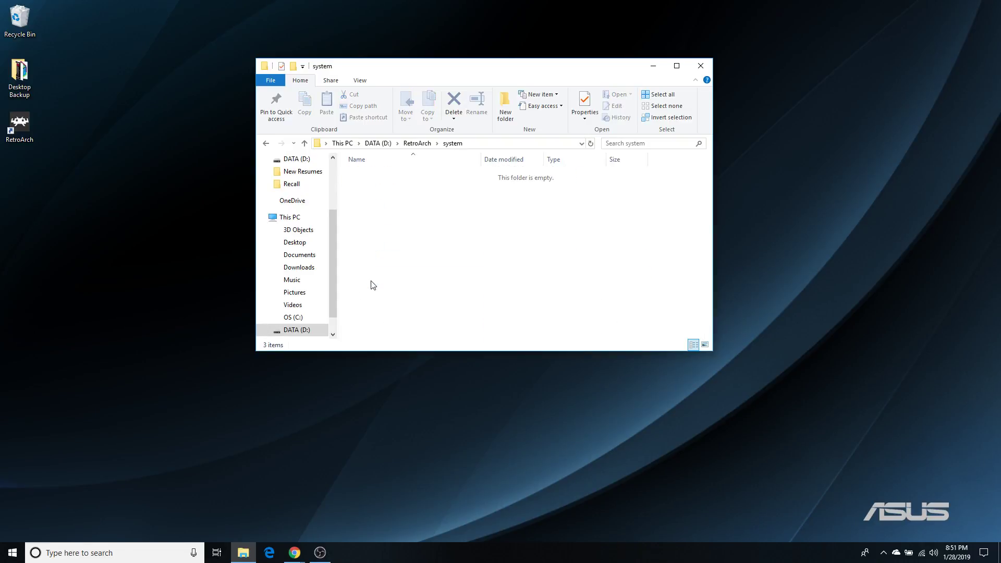
click(264, 144)
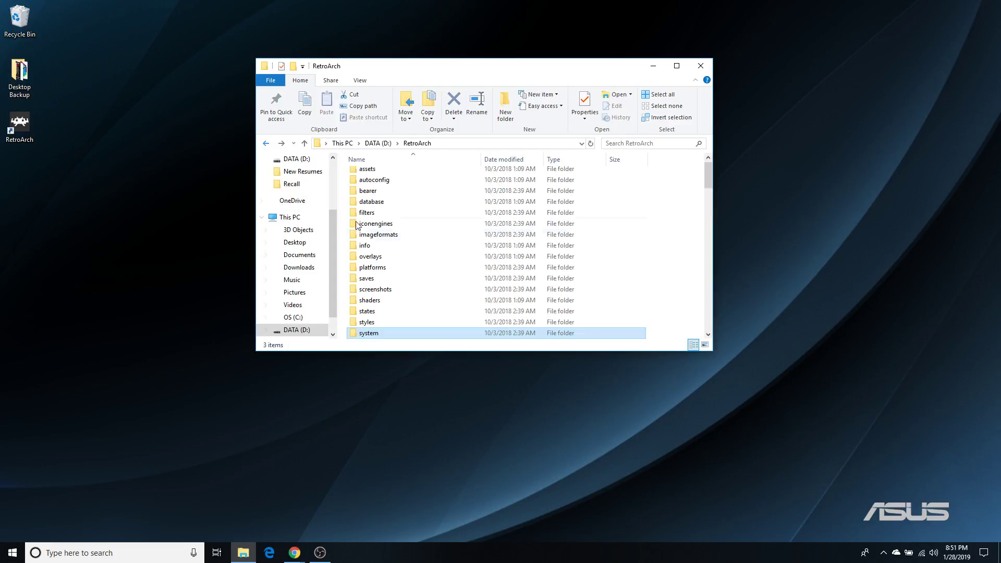
scroll(372, 237, down, 4)
scroll(396, 246, down, 6)
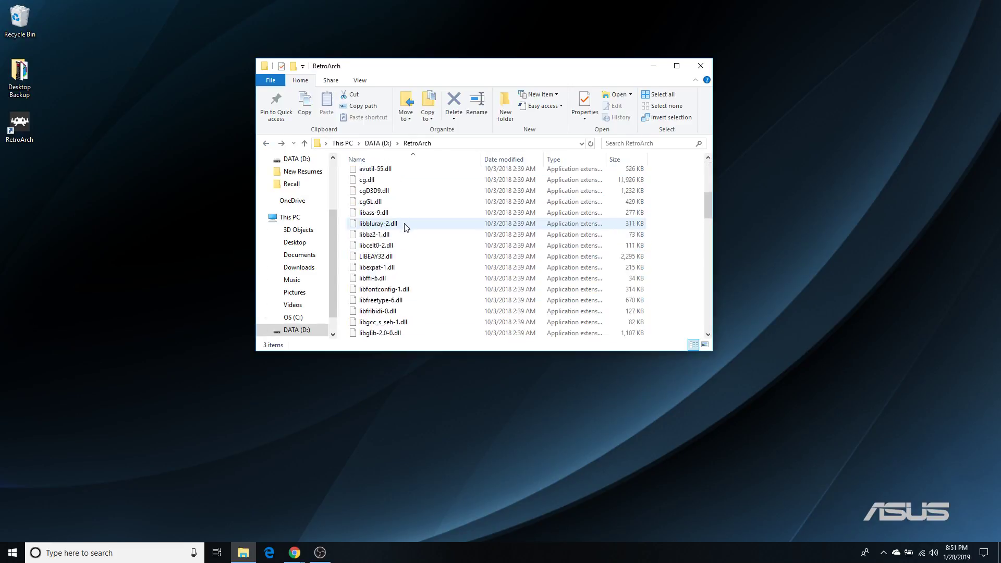
scroll(408, 216, down, 10)
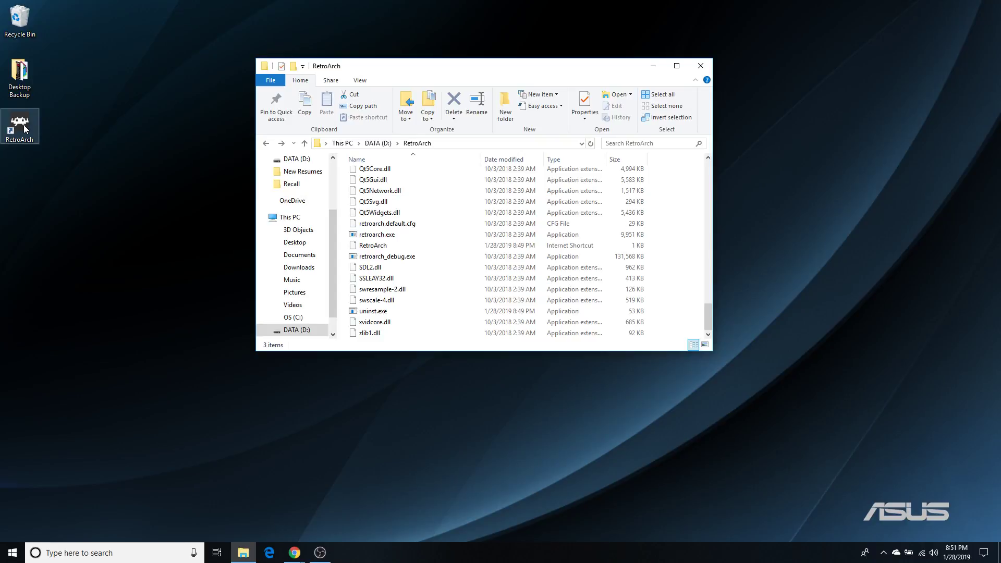
scroll(381, 229, up, 20)
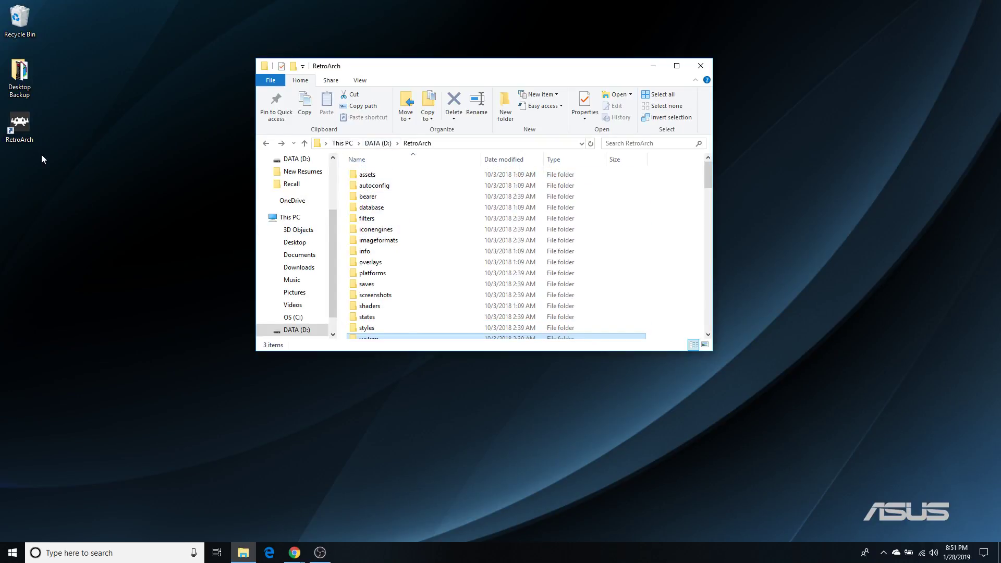
Step: Launch RetroArch from its desktop shortcut and move its window over the File Explorer window
double_click(22, 122)
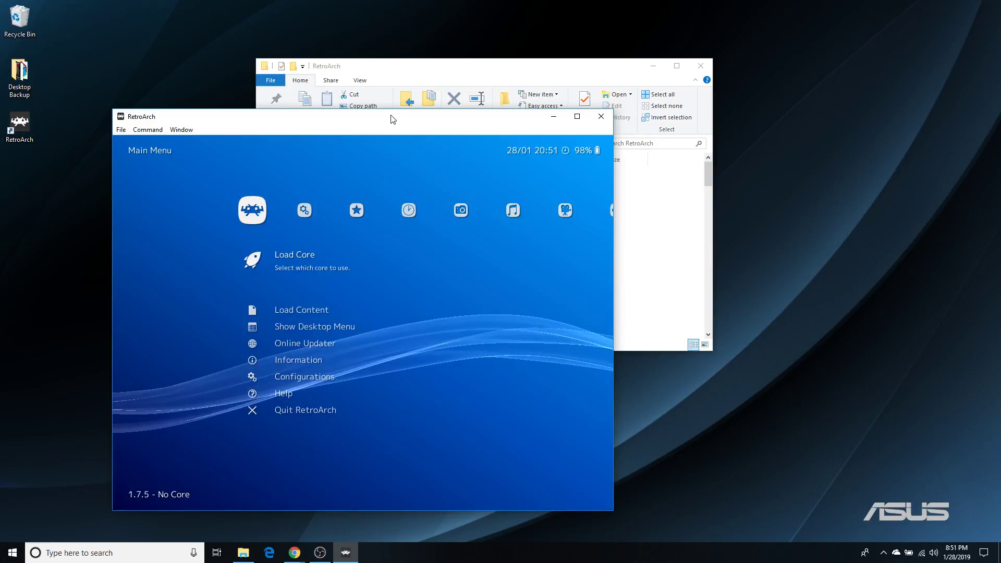
drag(392, 117, 501, 46)
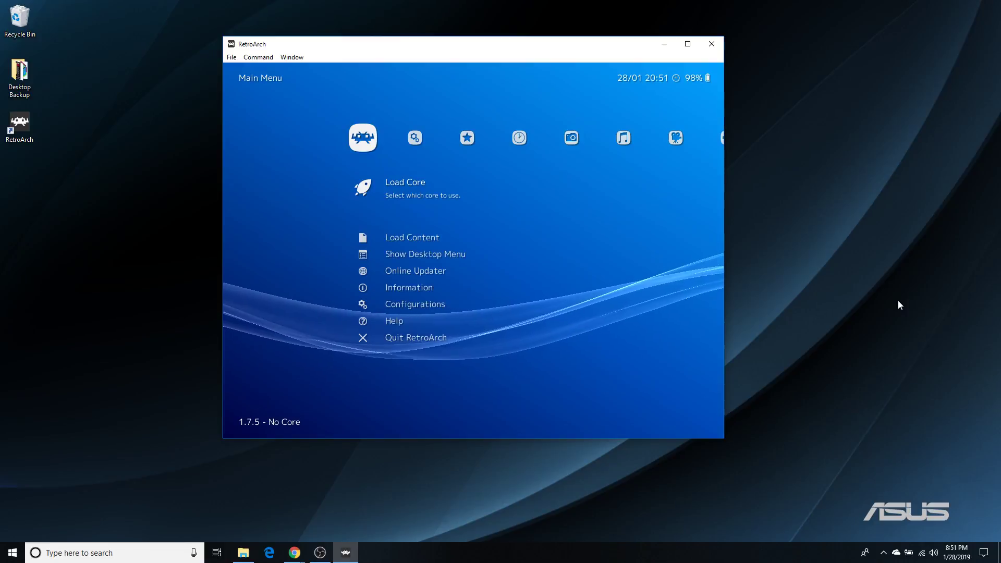
Step: Switch to the Libretro Docs in Chrome and skim the GNU/Linux, Welcome and User Interface guide pages
mouse_move(295, 552)
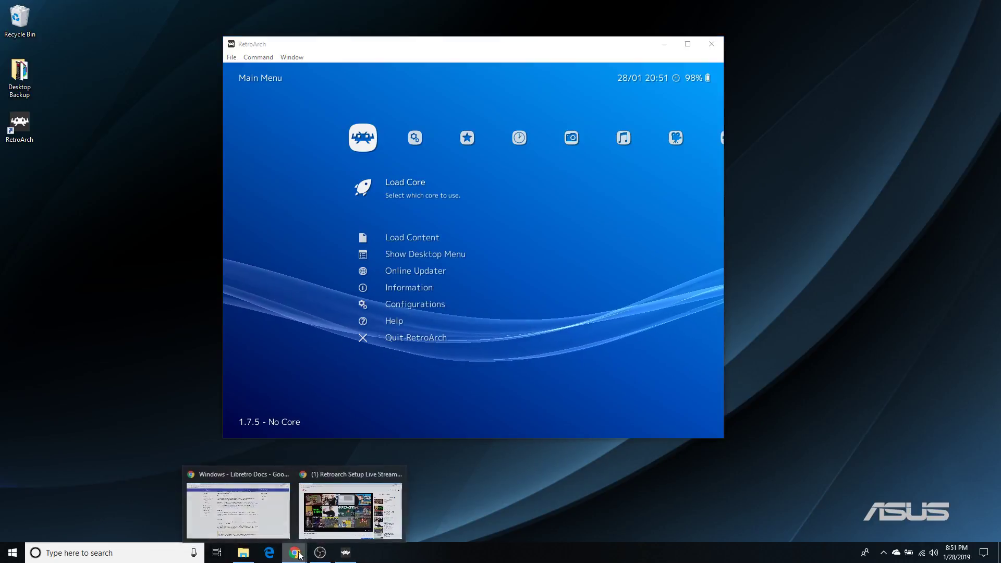
click(261, 487)
scroll(446, 368, down, 3)
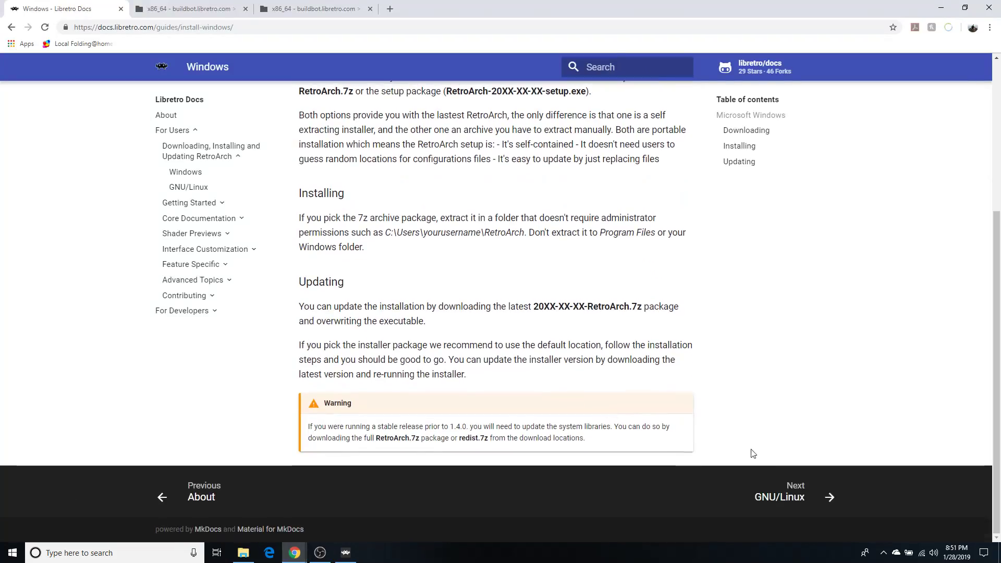
click(794, 493)
scroll(740, 419, down, 10)
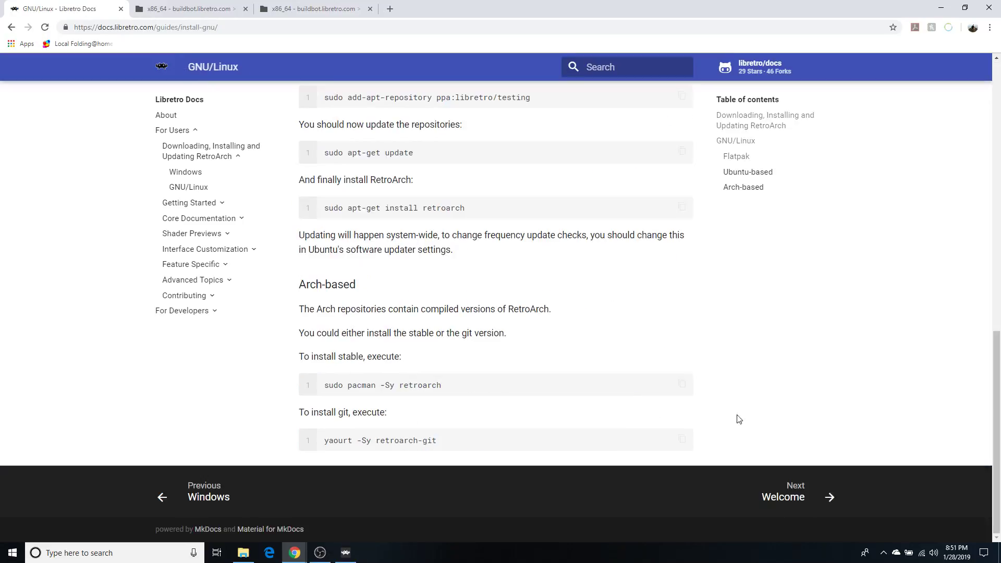
click(812, 492)
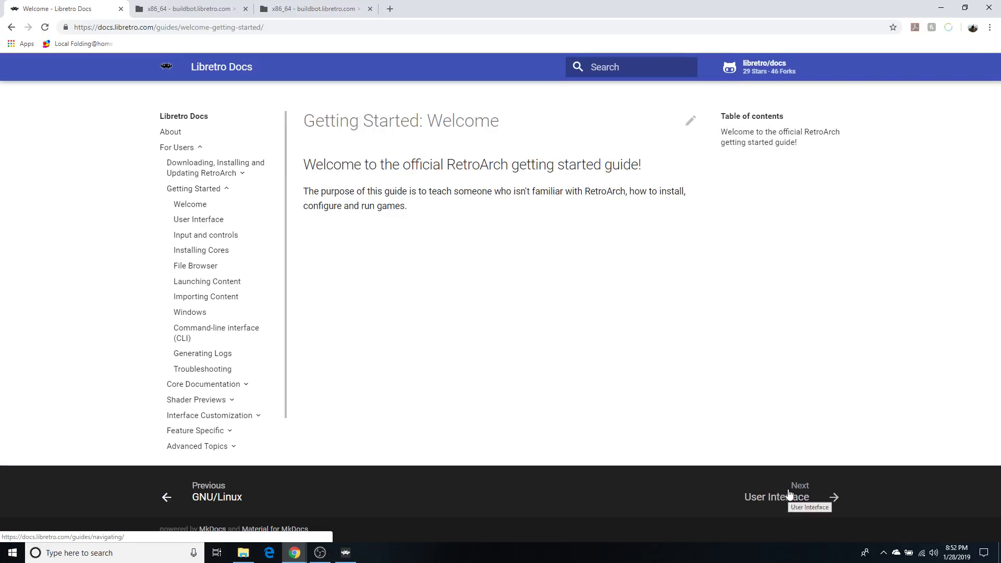
click(780, 493)
scroll(678, 362, down, 20)
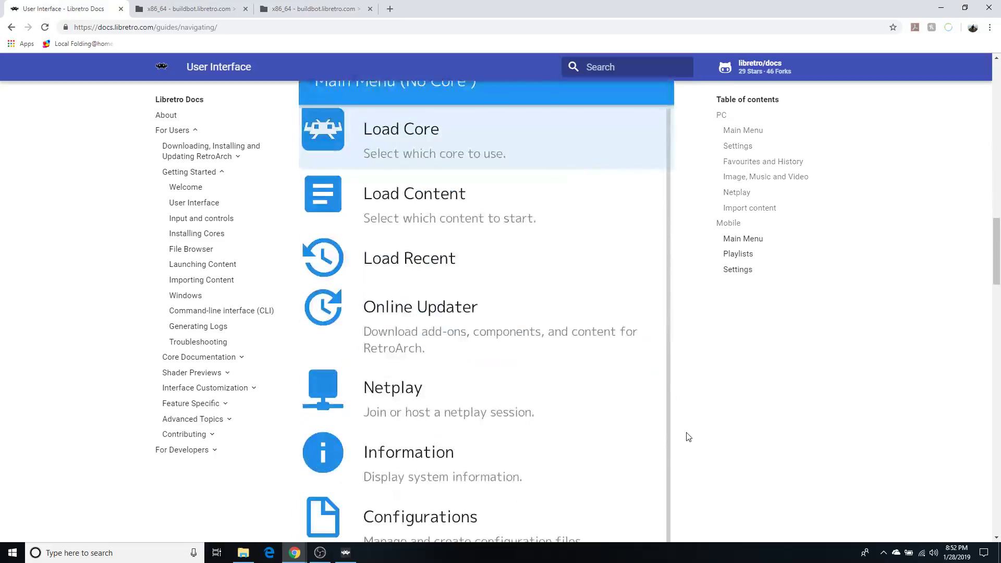
Step: Go on to the Input and controls guide and skim the gamepad setup and Manual RetroPad binding sections
click(799, 495)
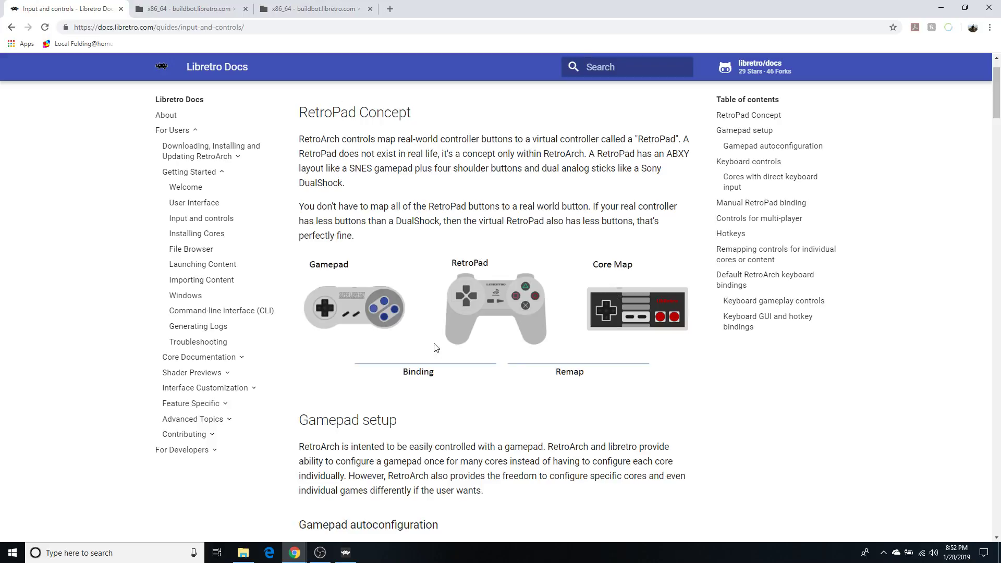
scroll(541, 427, down, 8)
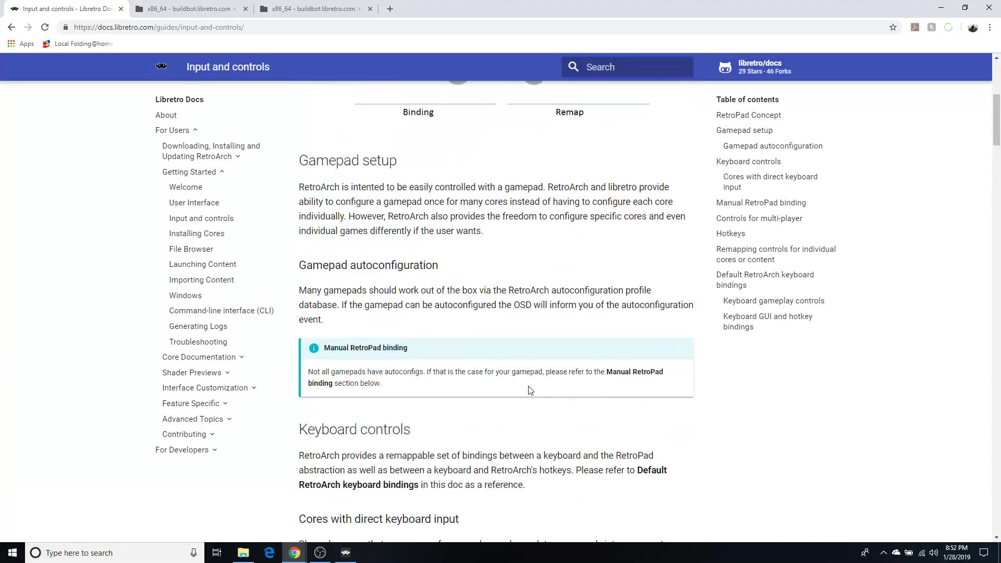
scroll(530, 362, down, 18)
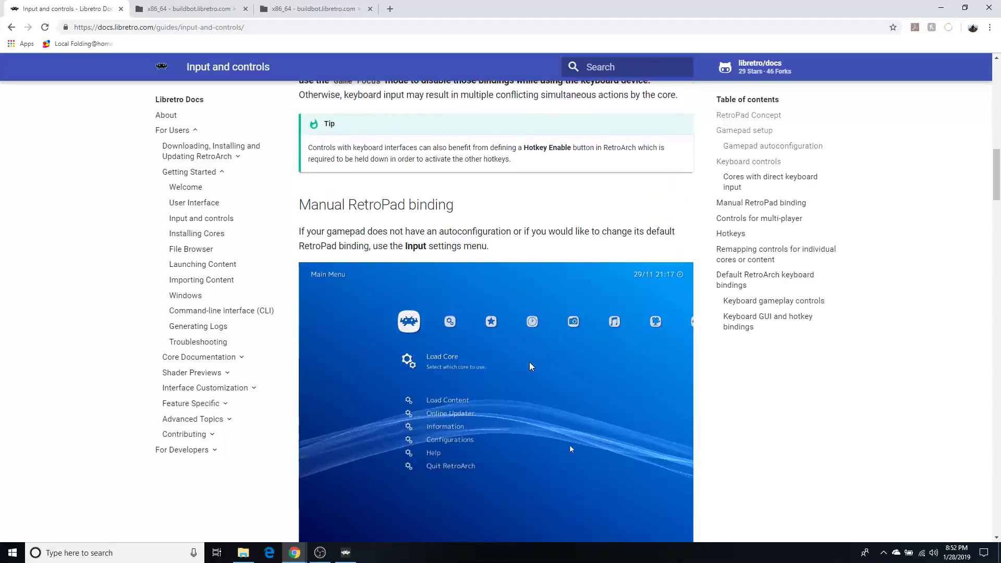
scroll(505, 362, down, 13)
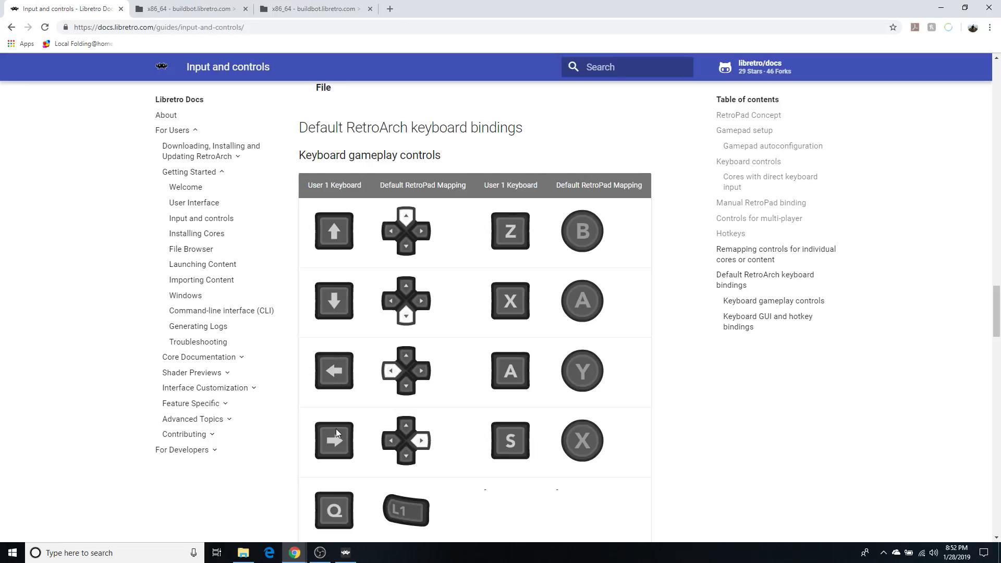
Step: Read the default keyboard gameplay controls and the keyboard GUI and hotkey bindings tables
scroll(342, 423, down, 1)
scroll(479, 263, down, 1)
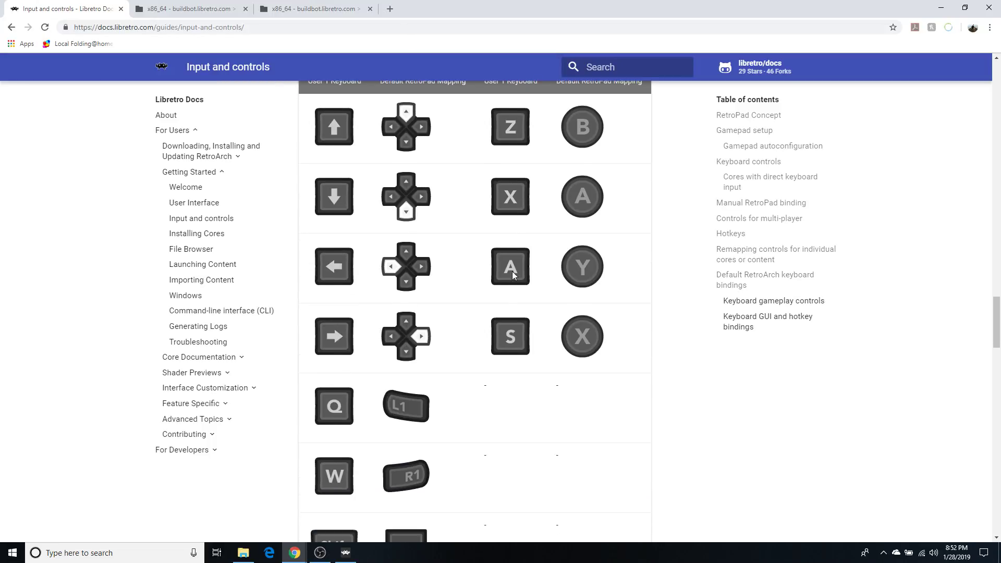
scroll(499, 394, down, 2)
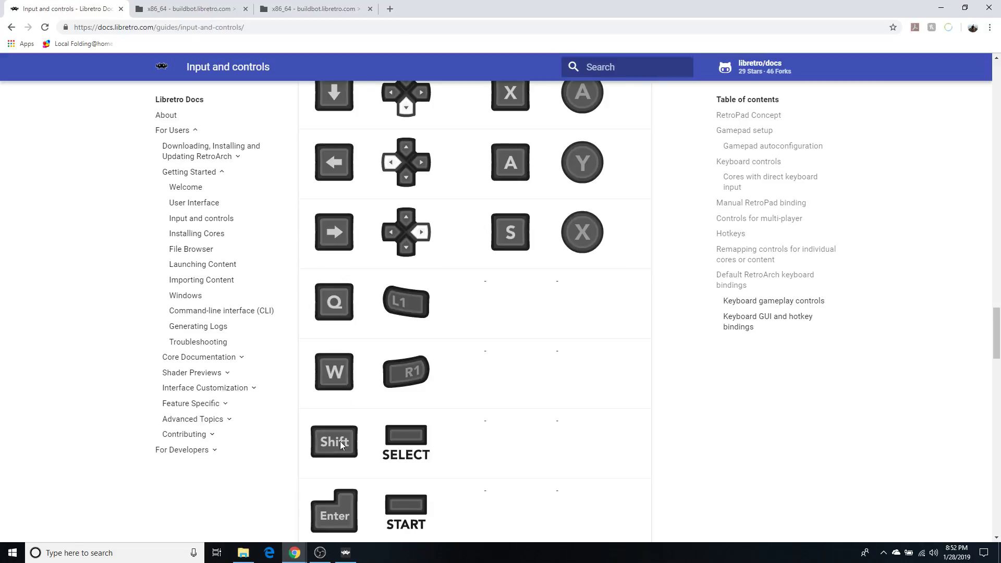
scroll(341, 444, down, 1)
scroll(343, 447, down, 9)
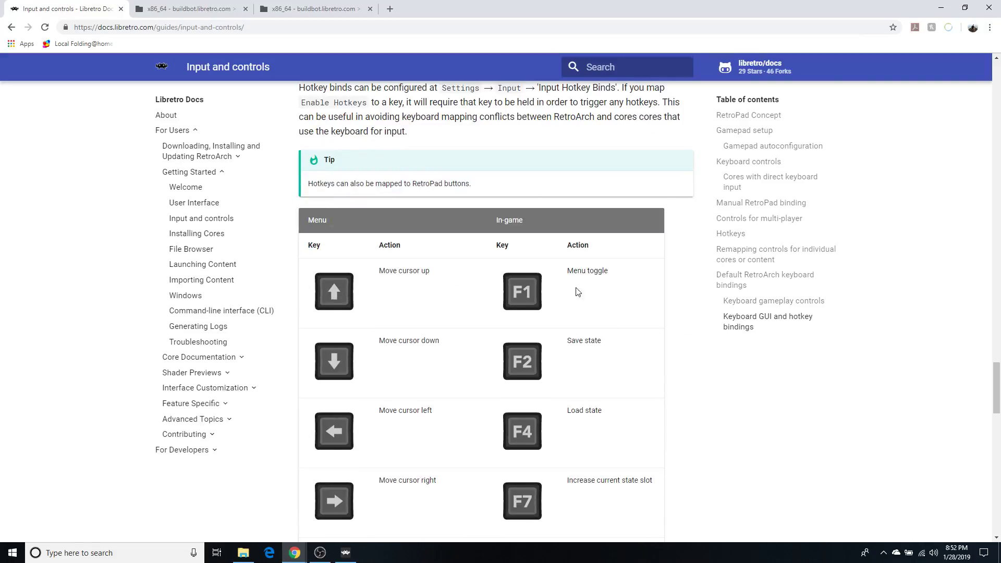
scroll(570, 350, down, 1)
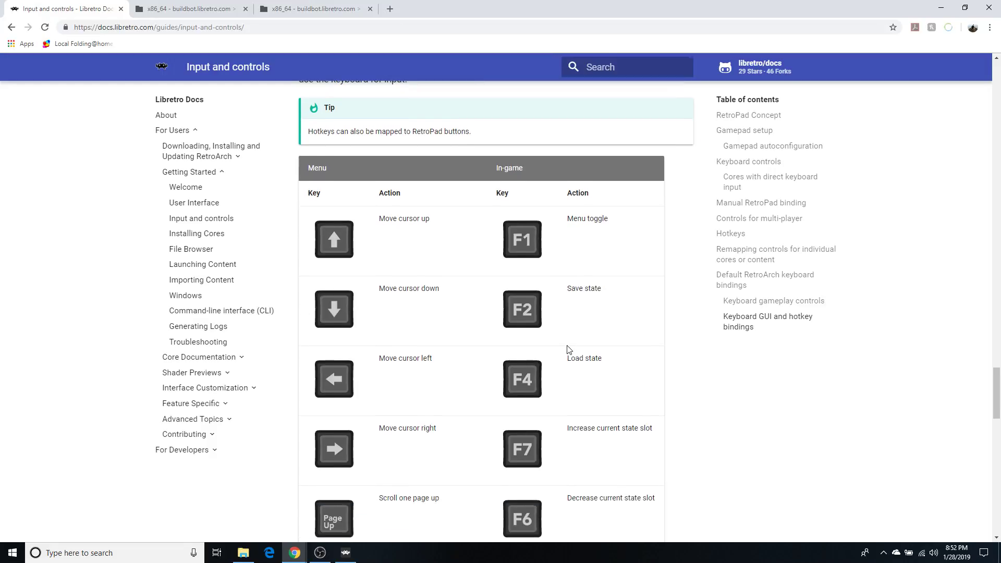
scroll(565, 346, down, 5)
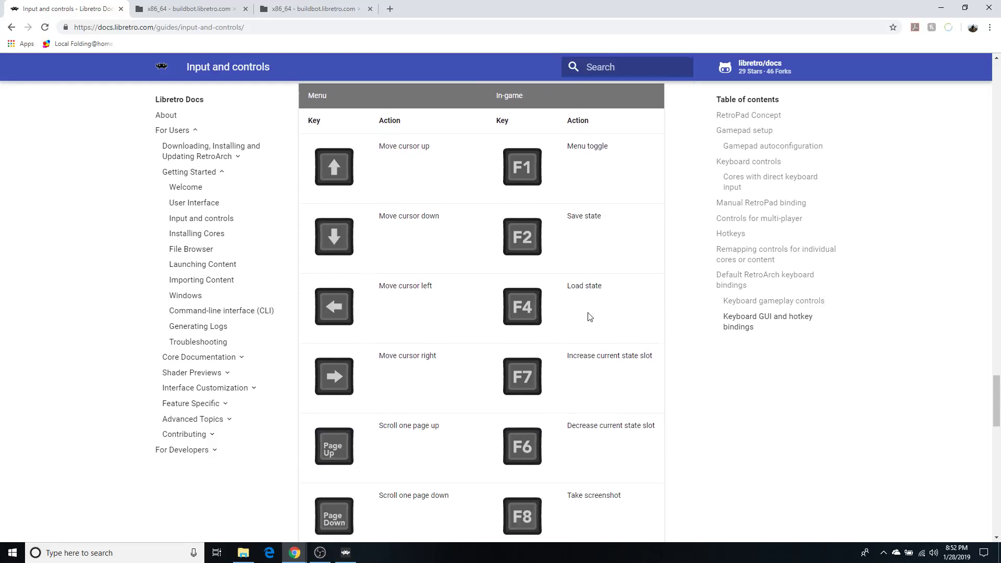
Step: Review the keyboard gameplay controls table and the full list of keyboard GUI and hotkey bindings down to Switch GUI
scroll(545, 379, down, 4)
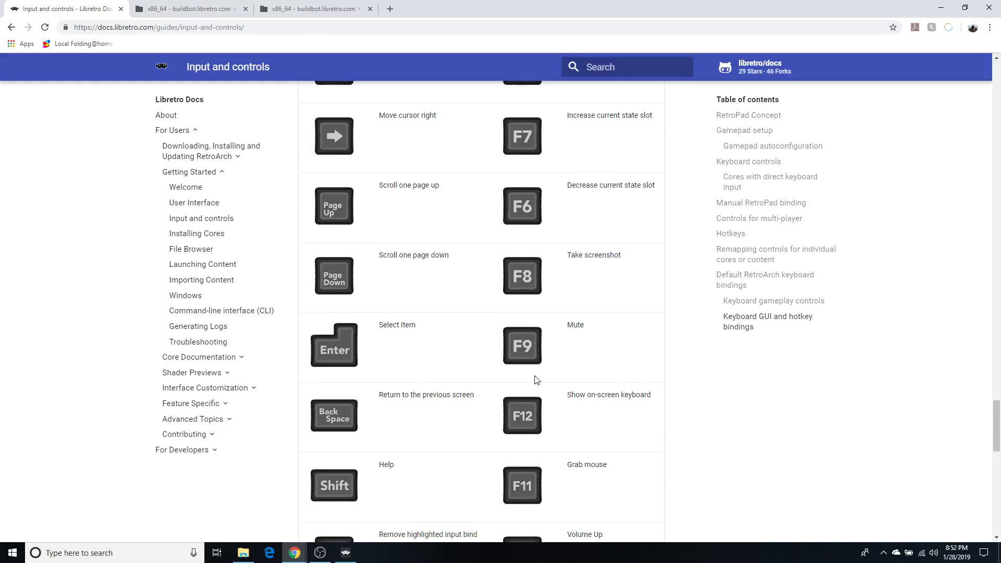
scroll(469, 424, down, 10)
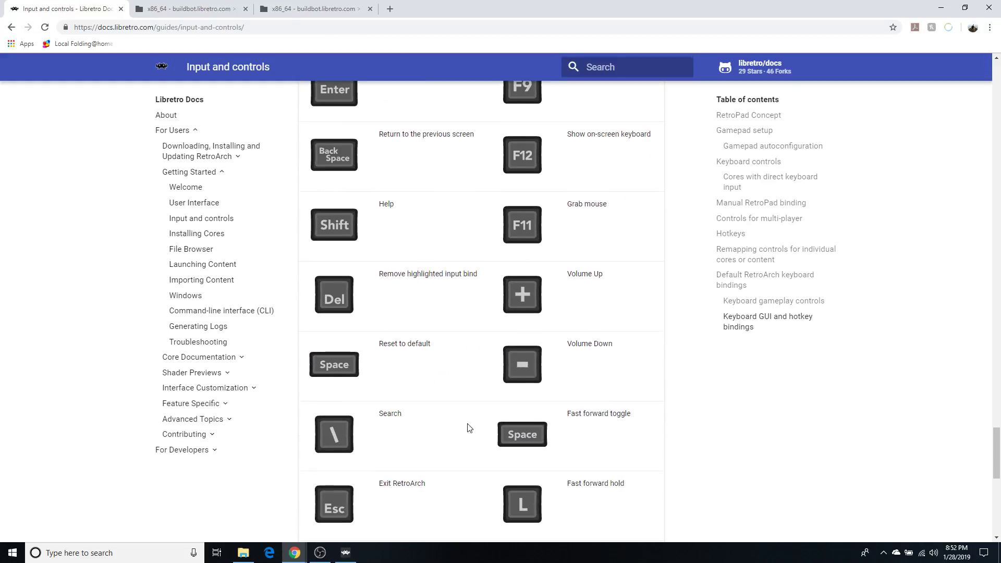
scroll(479, 417, up, 18)
scroll(479, 412, up, 17)
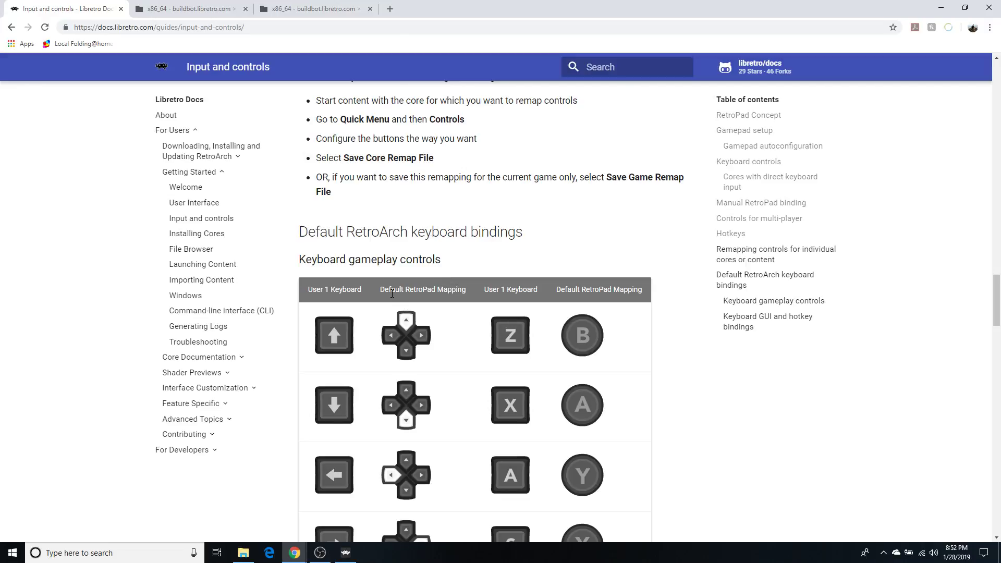
scroll(631, 295, down, 2)
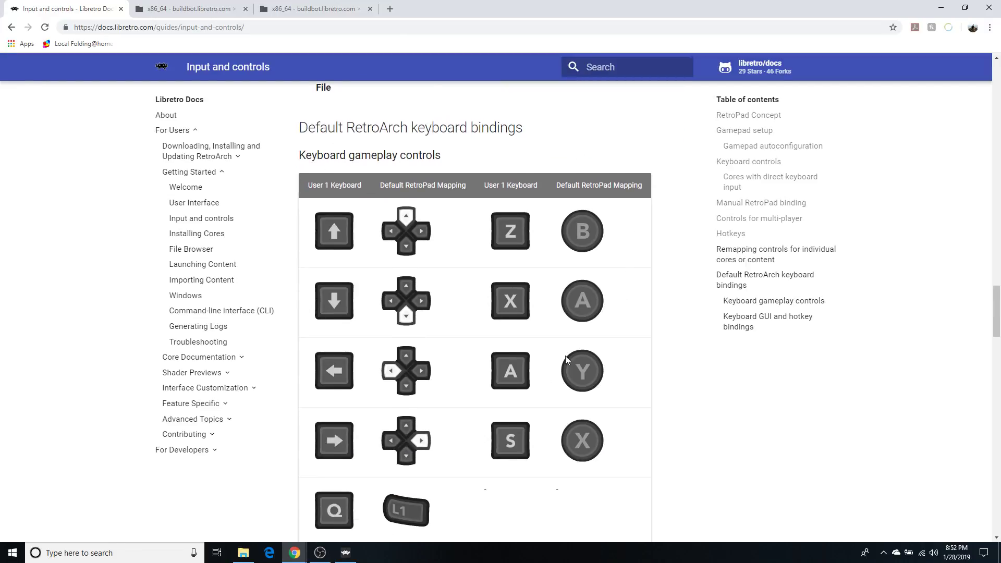
scroll(478, 377, down, 7)
scroll(470, 366, down, 8)
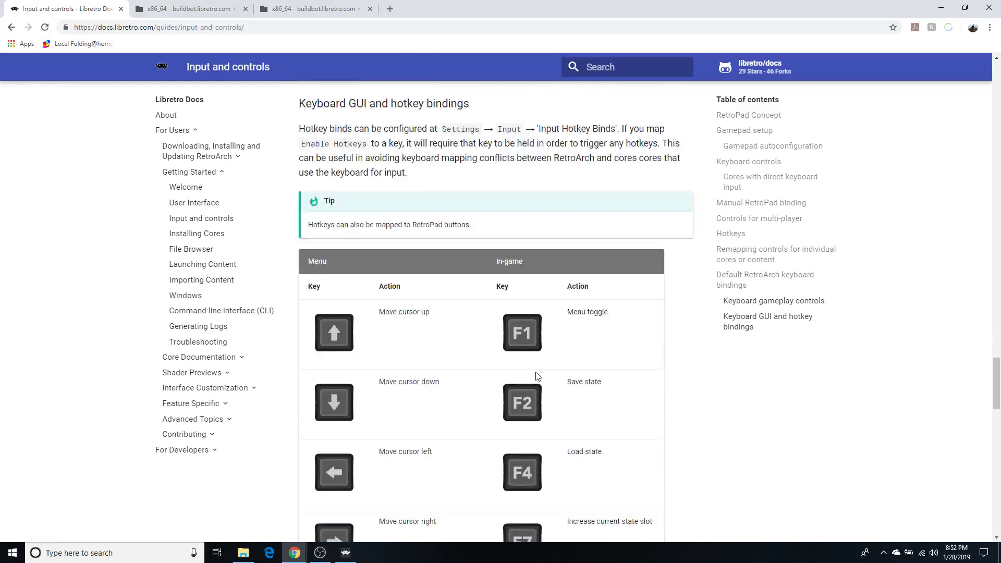
scroll(511, 442, down, 2)
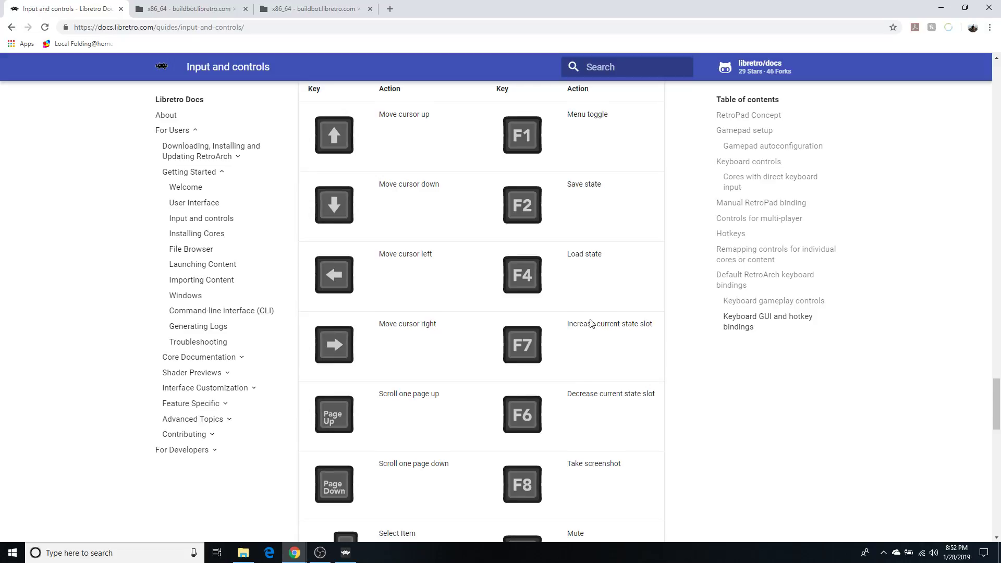
scroll(584, 345, down, 16)
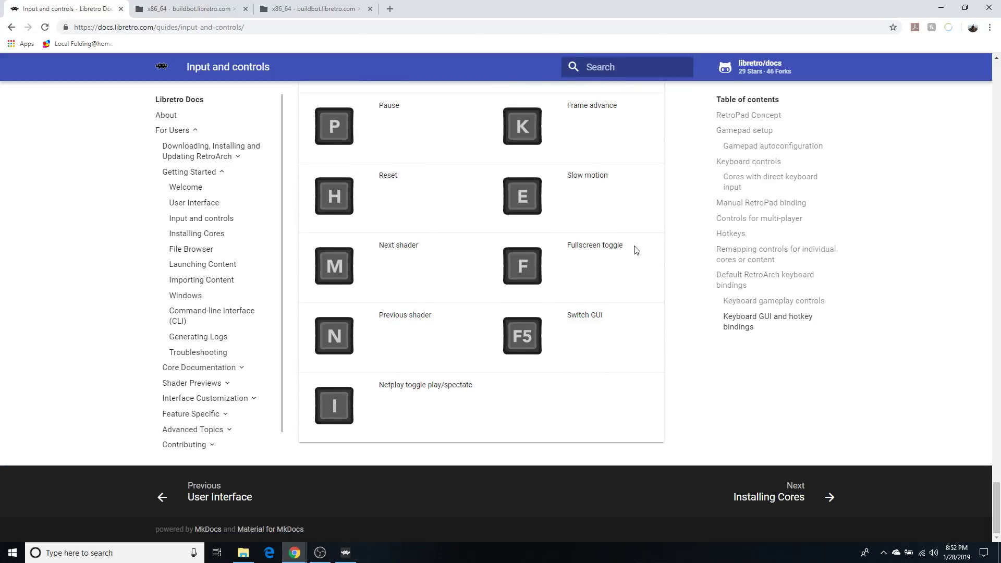
Step: Minimize Chrome to return to RetroArch, then browse its menu categories as far as Music and back to Main Menu
click(941, 7)
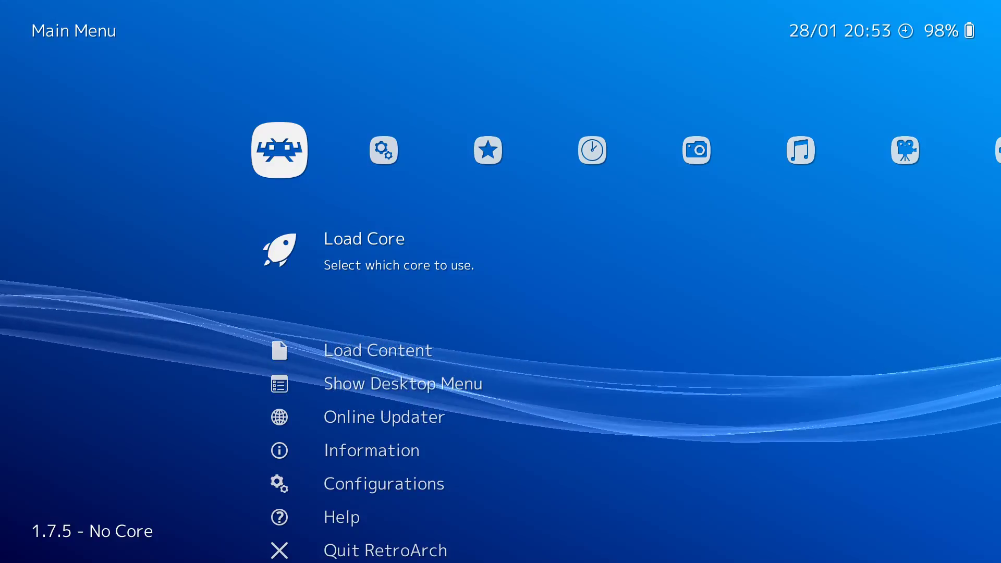
key(Right)
key(Right)
key(Right)
key(Right)
key(Right)
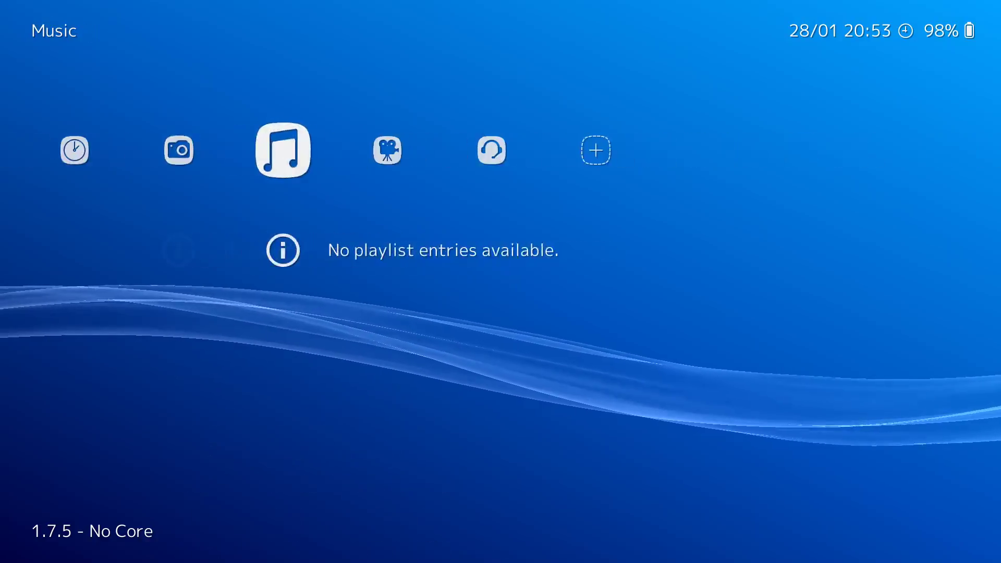
key(Left)
key(Left)
key(Left)
key(Left)
key(Left)
Step: Browse the Main Menu entries down to Information and return to Load Core
key(Down)
key(Down)
key(Down)
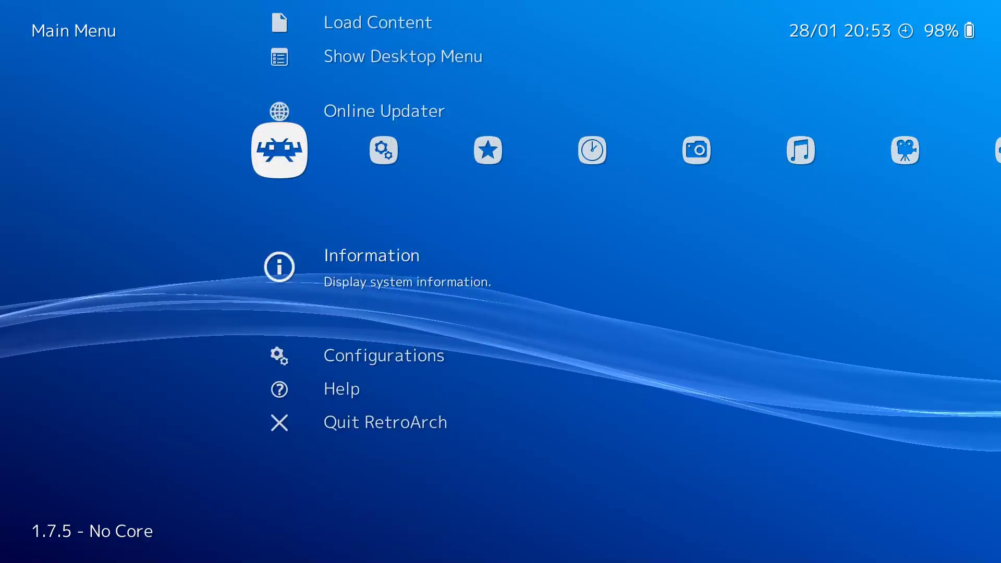
key(Up)
key(Up)
key(Up)
key(Up)
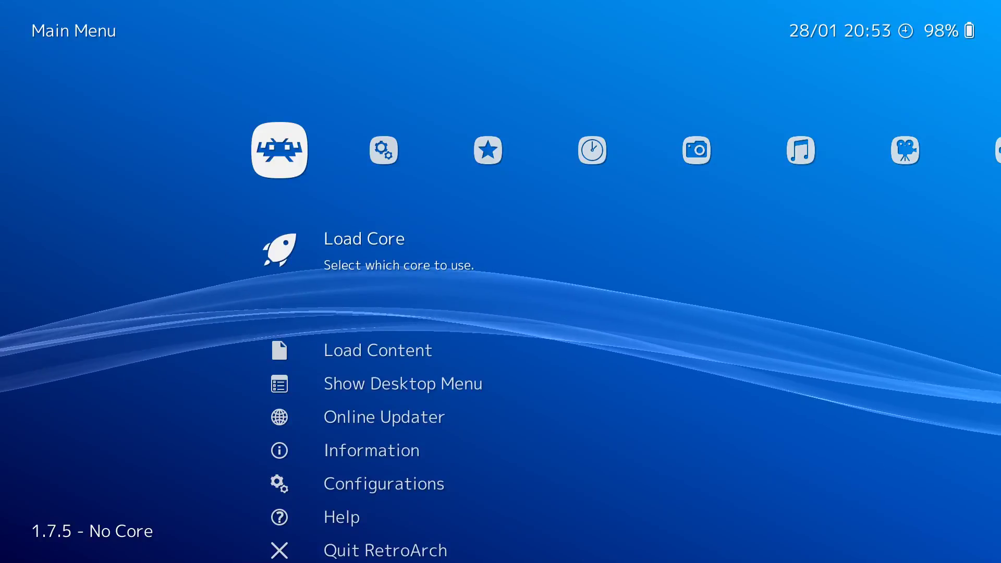
Step: Switch to the Settings category to view its entries, then return to Main Menu
key(Right)
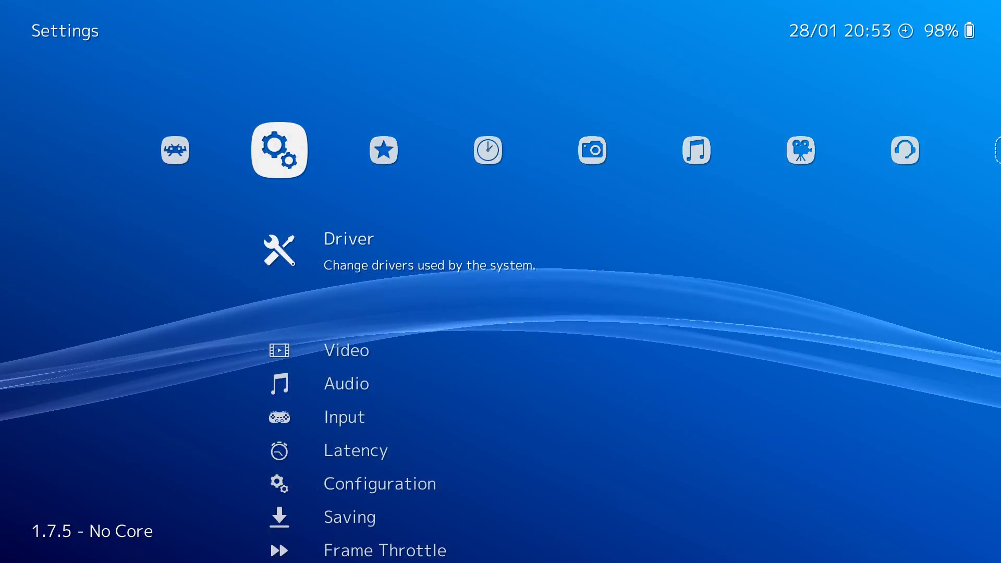
key(Left)
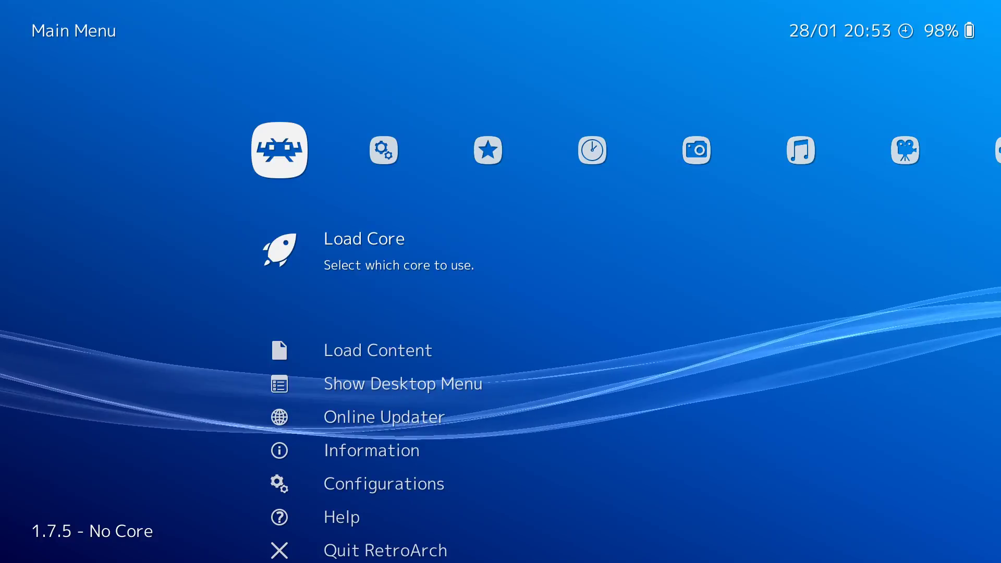
key(Right)
key(Left)
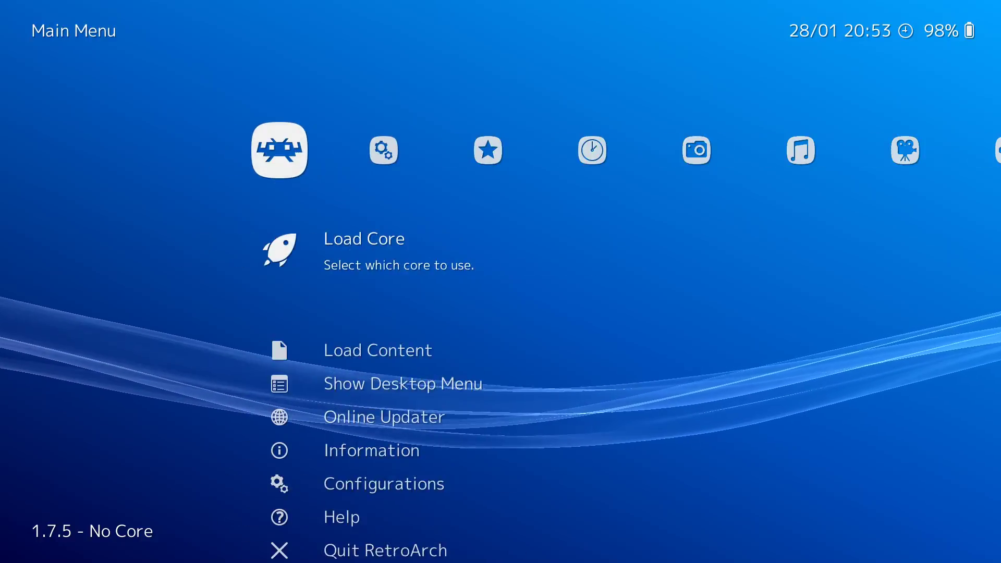
Step: Open the Online Updater from the Main Menu
key(Down)
key(Down)
key(Down)
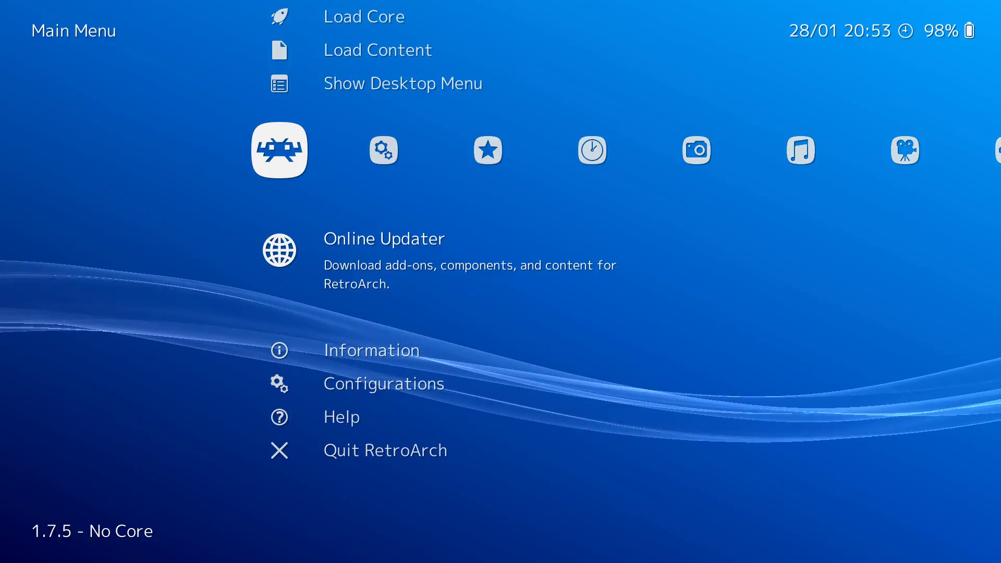
key(Return)
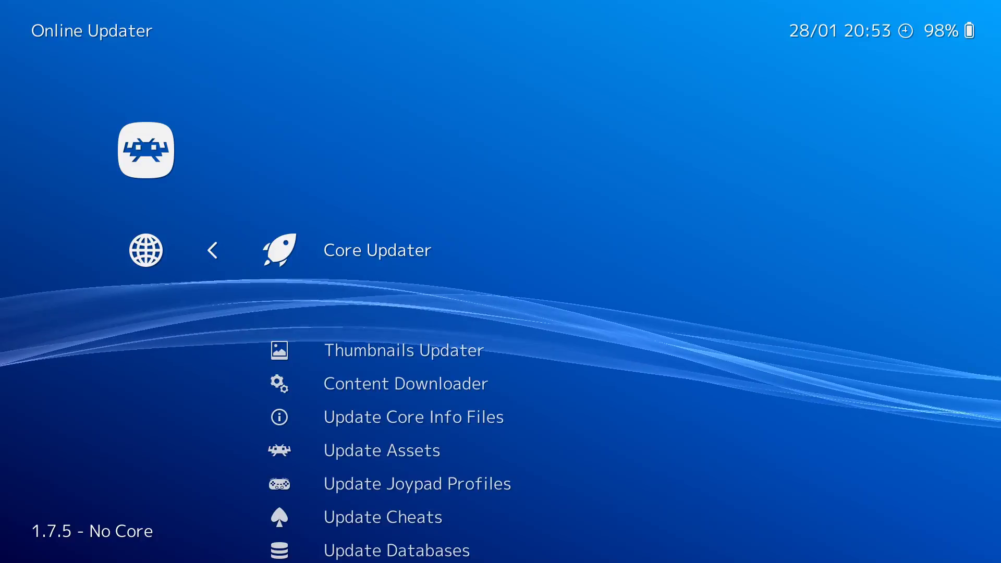
Step: Go through the Online Updater entries one by one down to Update Slang Shaders
key(Down)
key(Down)
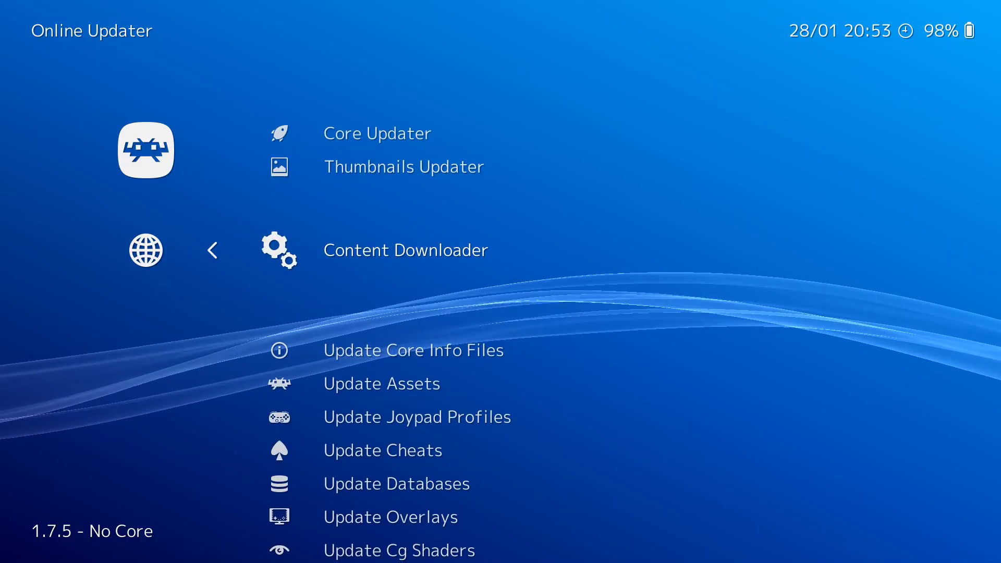
key(Down)
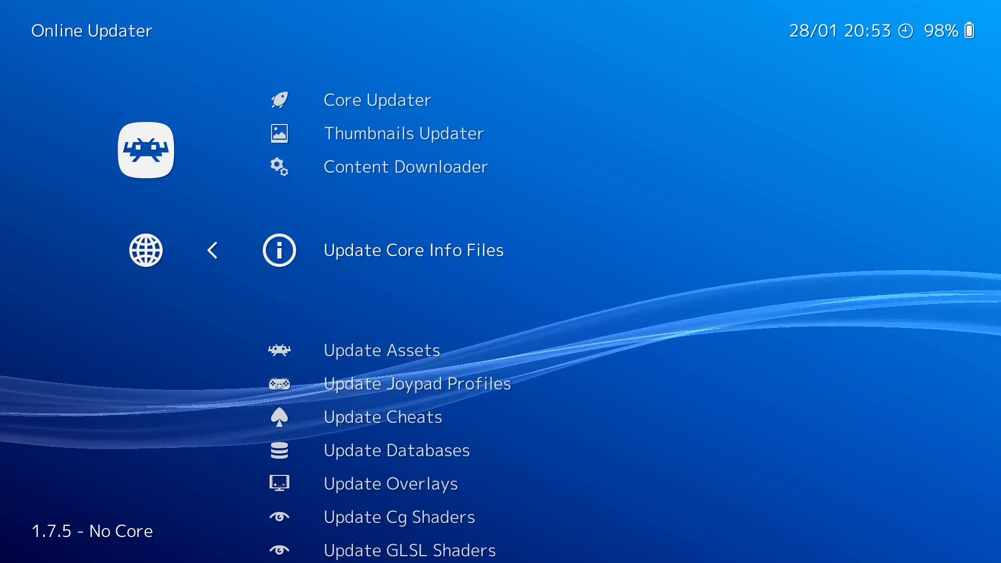
key(Down)
key(Down)
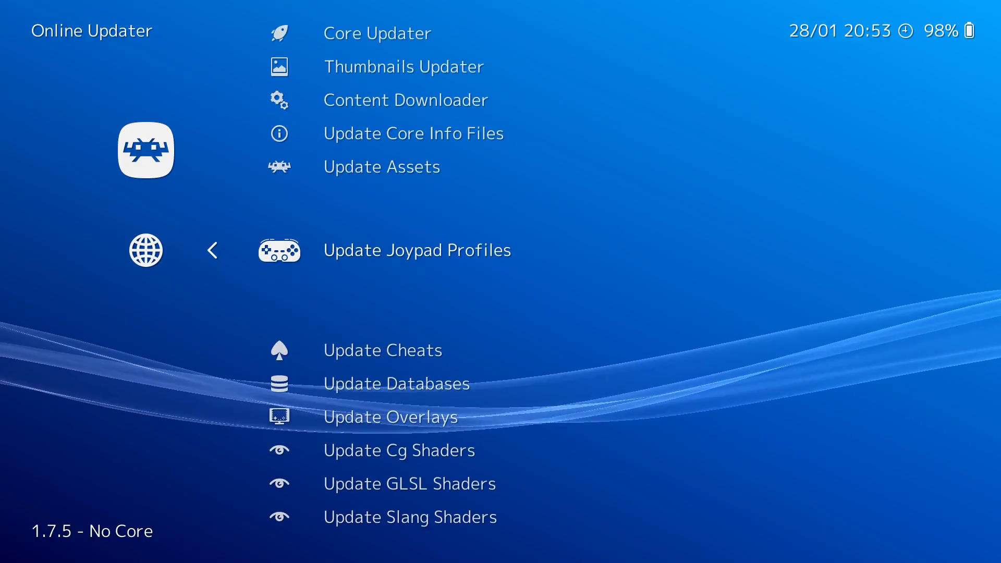
key(Down)
key(Down)
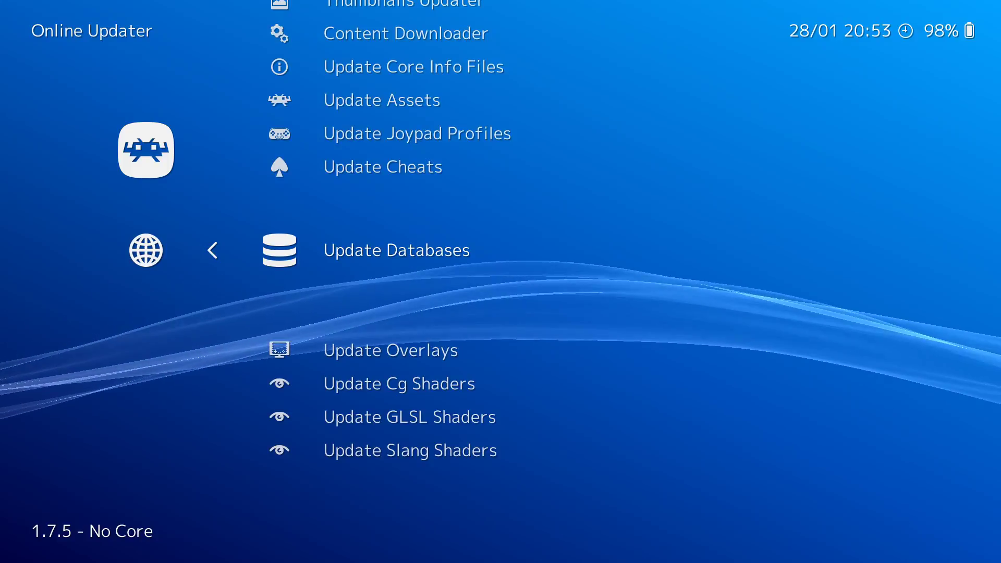
key(Down)
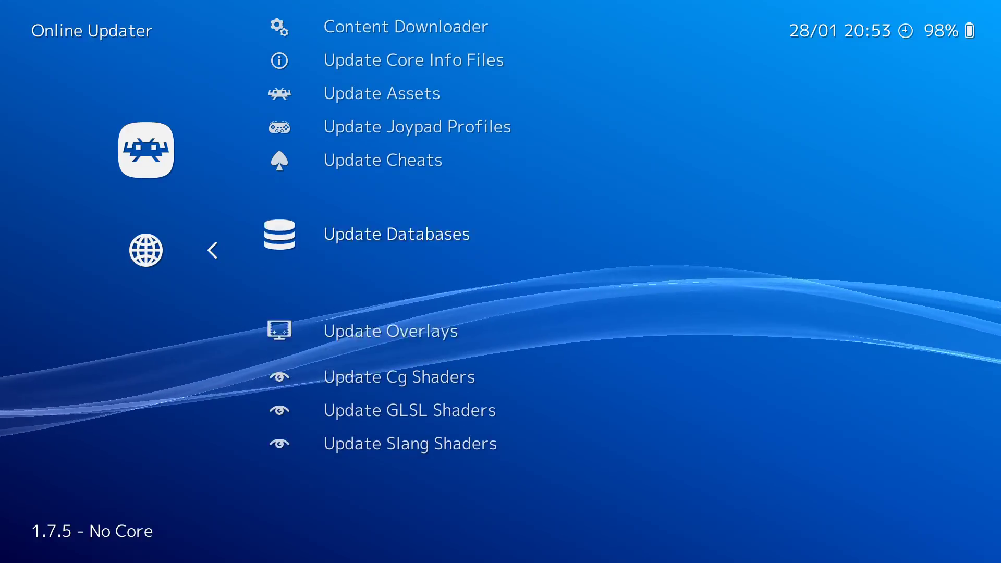
key(Down)
key(Down)
key(Down)
Step: Move back up the Online Updater list to Core Updater
key(Up)
key(Up)
key(Up)
key(Up)
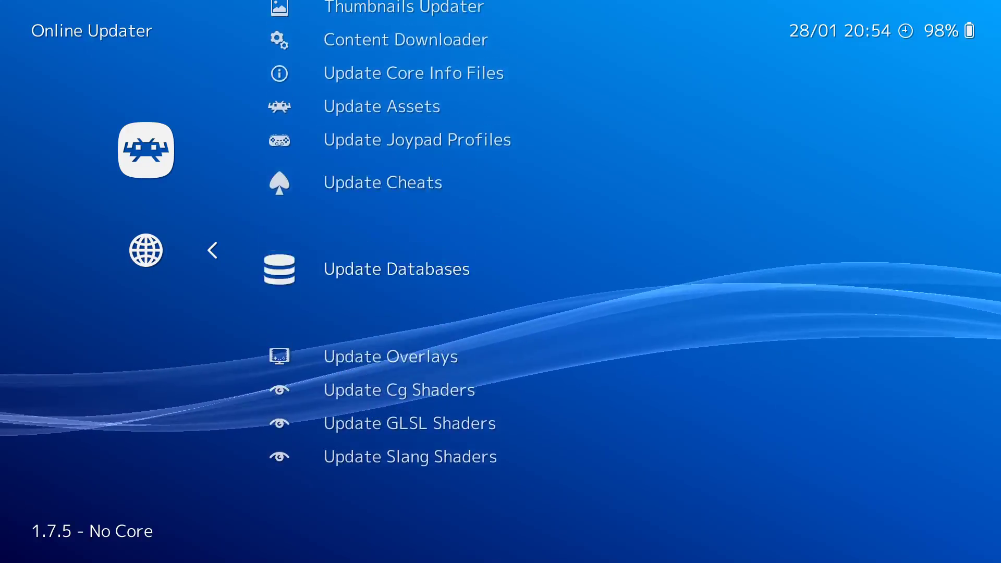
key(Up)
key(Up)
key(Up)
key(Up)
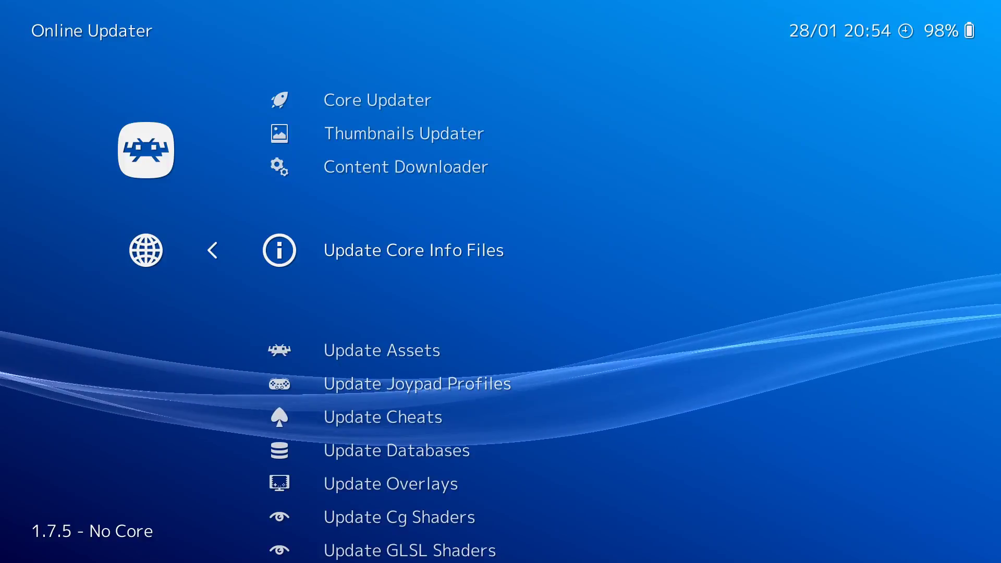
key(Up)
key(Up)
key(Up)
Step: Review the Online Updater entries again from Core Updater down to Update Databases
key(Down)
key(Down)
key(Down)
key(Down)
key(Down)
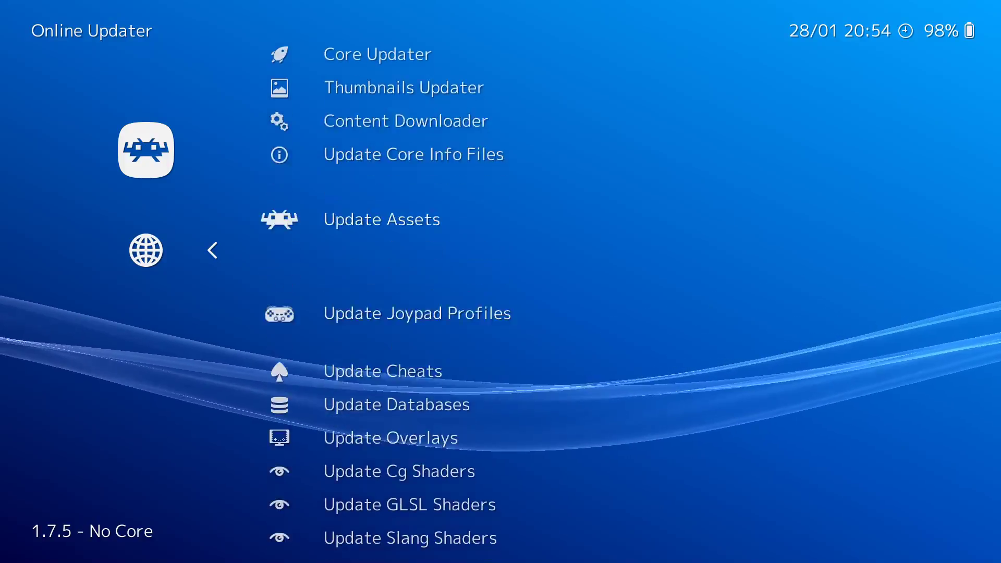
key(Down)
key(Down)
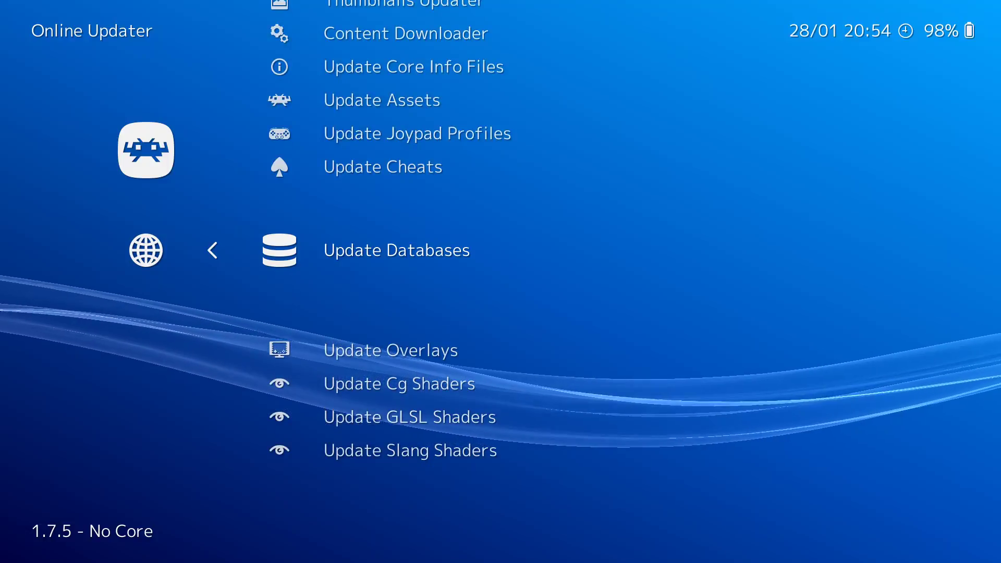
Step: Return to the Main Menu, open the desktop menu with Show Desktop Menu and accept its welcome message
key(BackSpace)
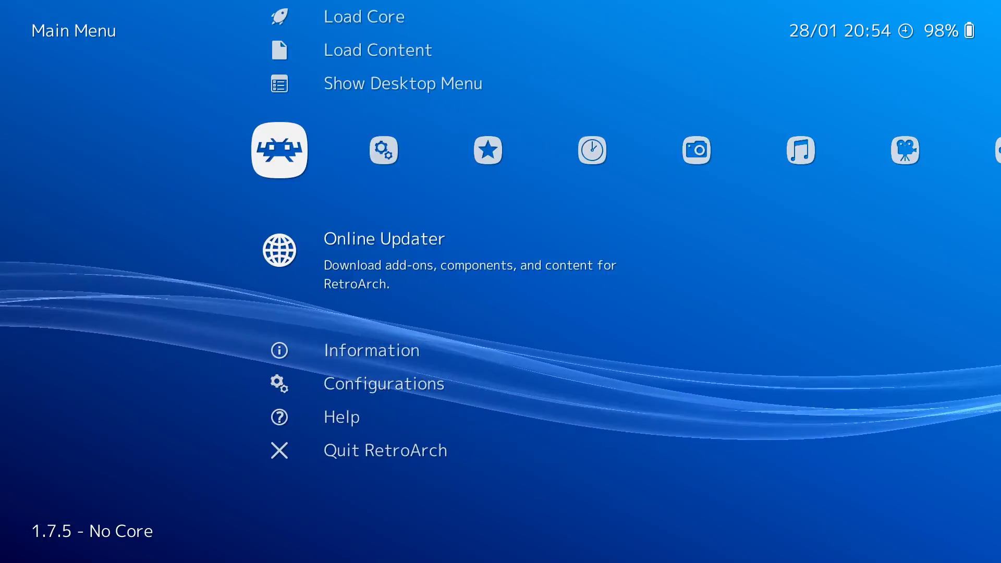
key(Up)
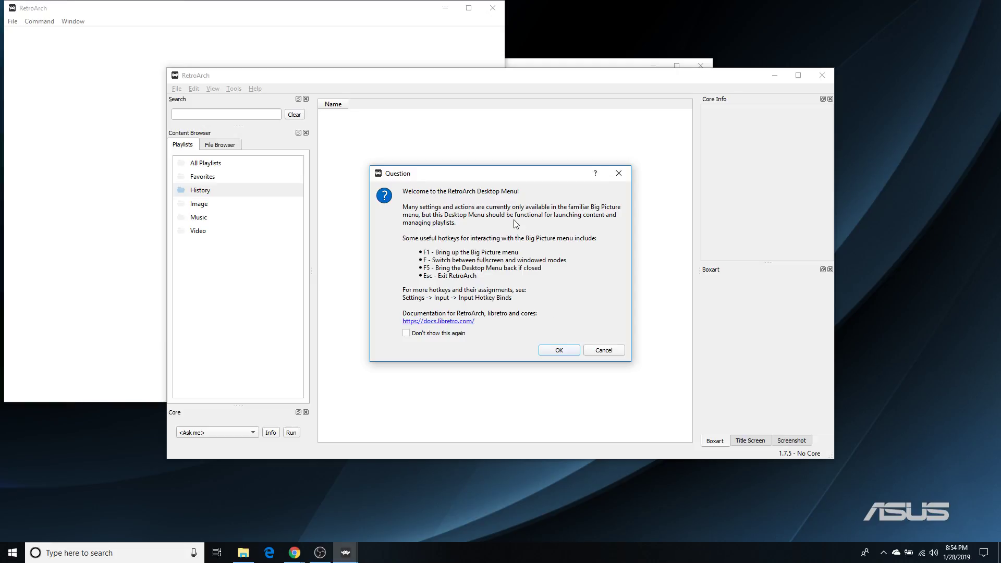
click(547, 354)
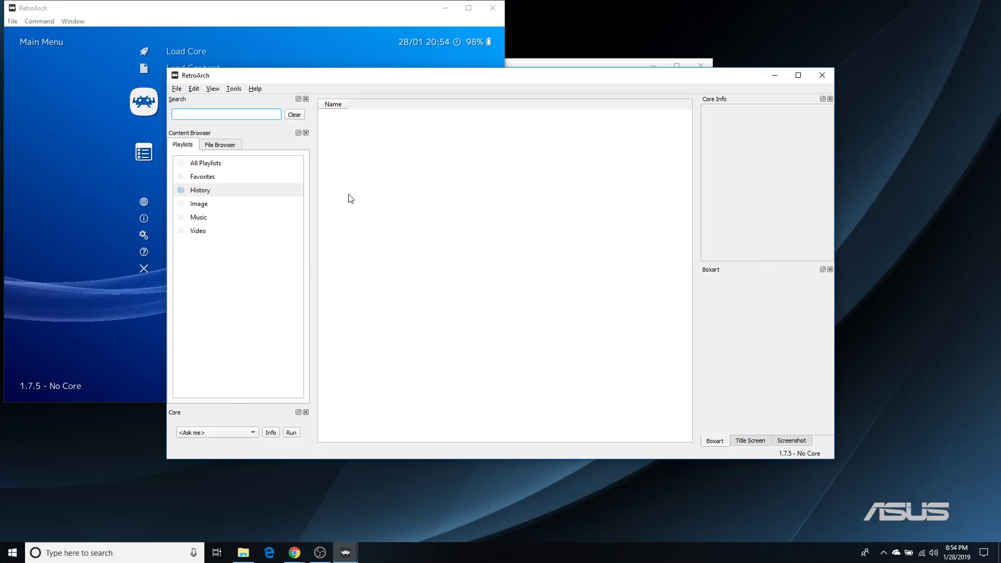
Step: Look over the desktop menu's available commands, including the view options, then close its window
click(177, 90)
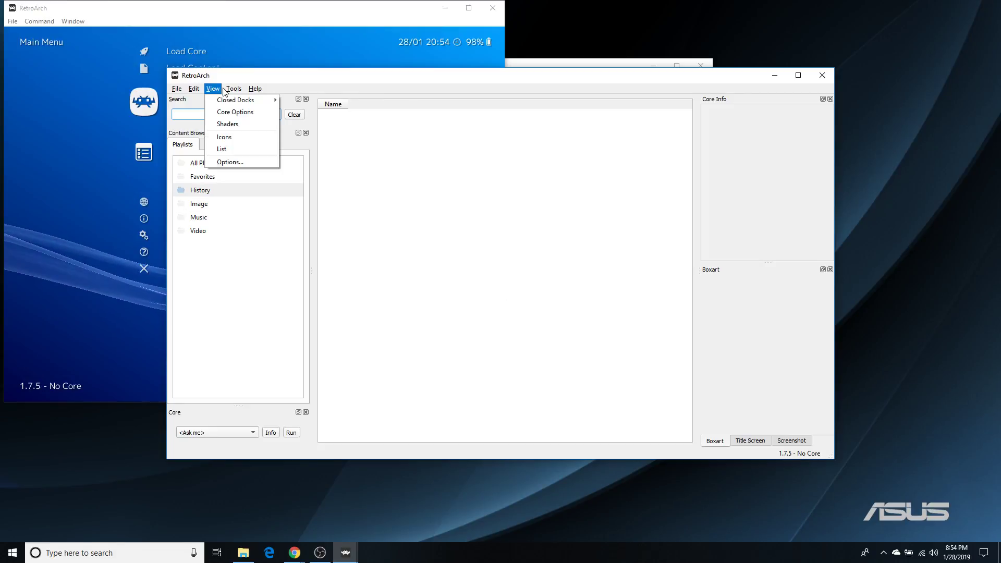
click(266, 76)
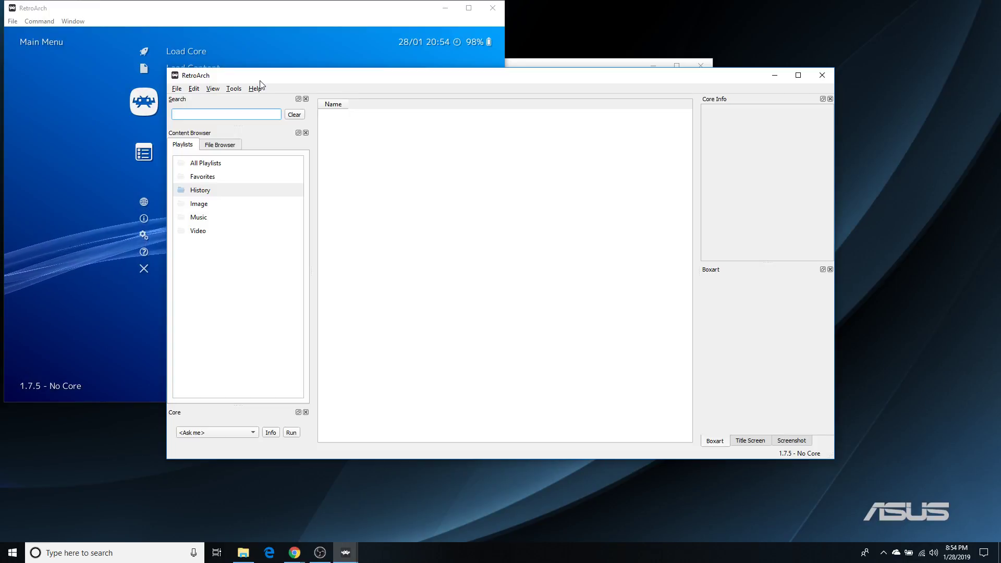
click(823, 77)
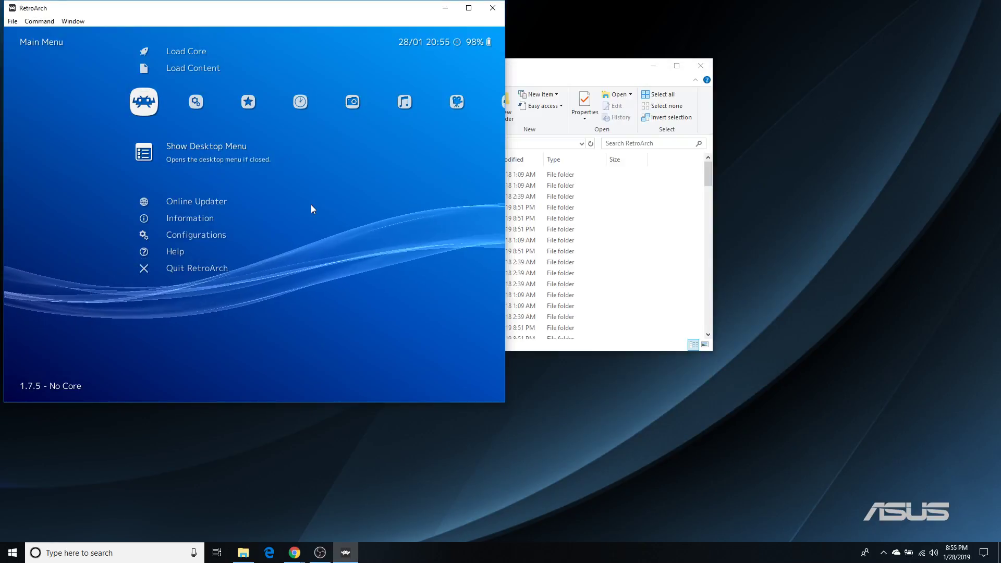
Step: Toggle RetroArch's fullscreen mode and move across the menu categories to Music
key(Escape)
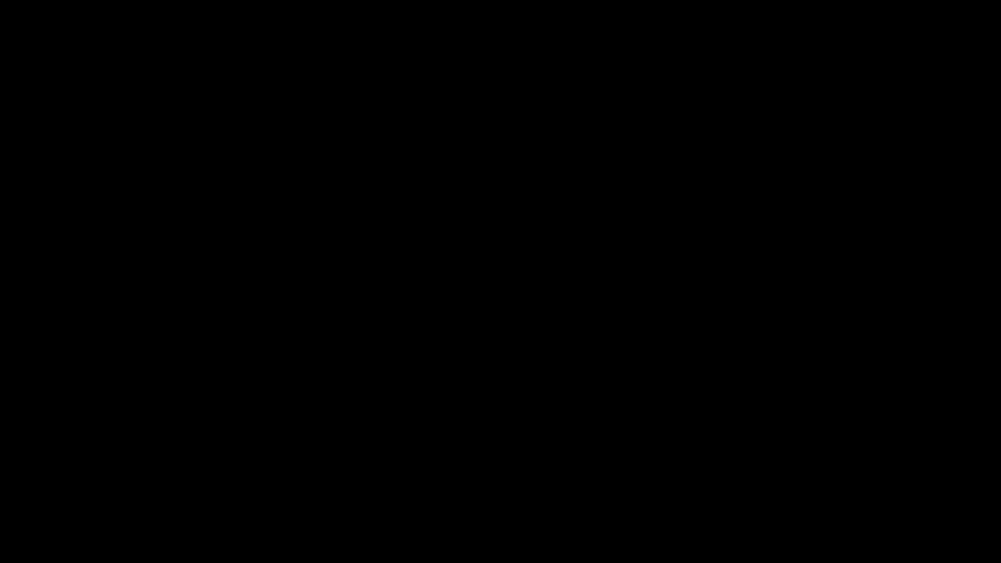
key(Right)
key(Right)
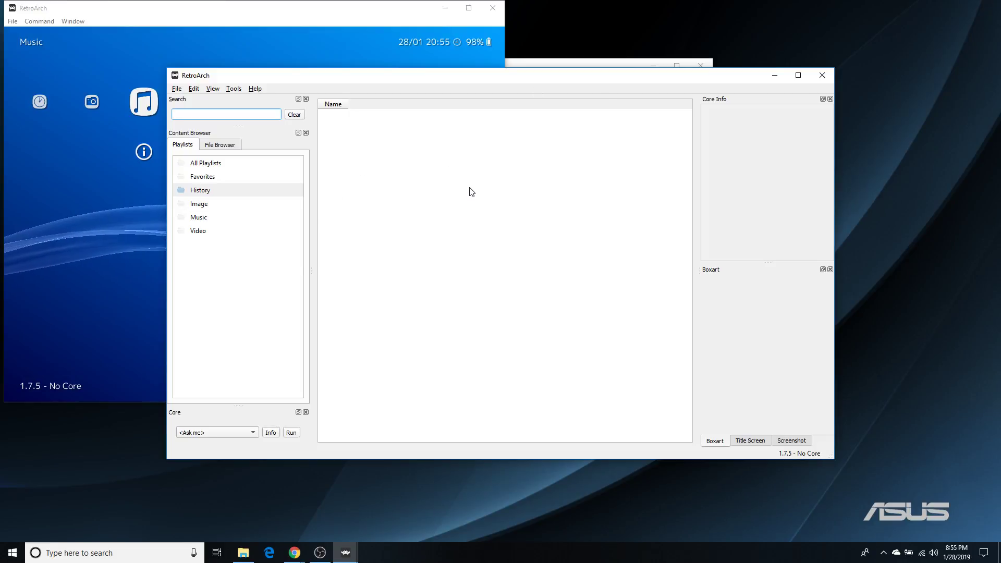
Step: Bring the Big Picture menu window to the front, then switch back to the desktop menu window
click(282, 14)
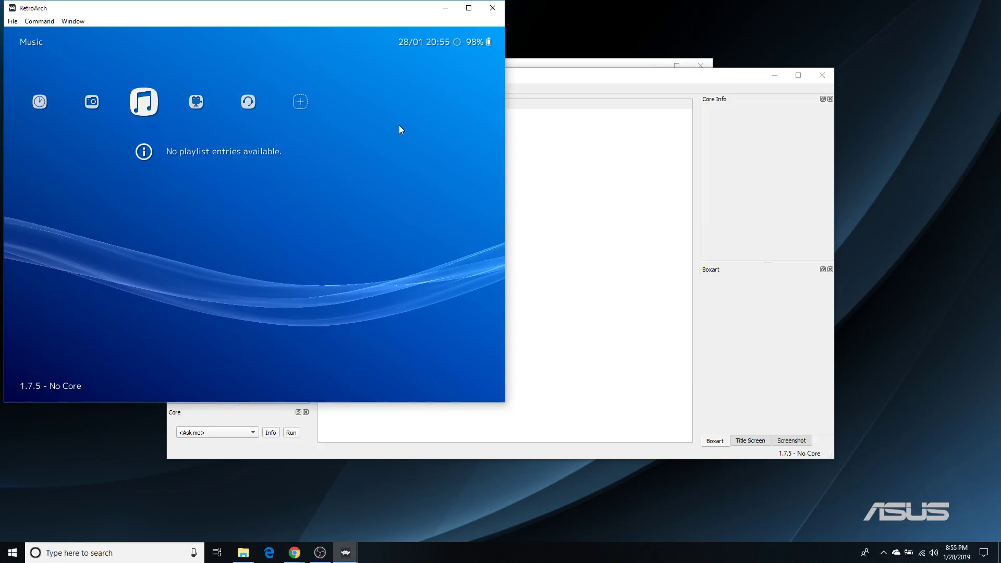
click(540, 79)
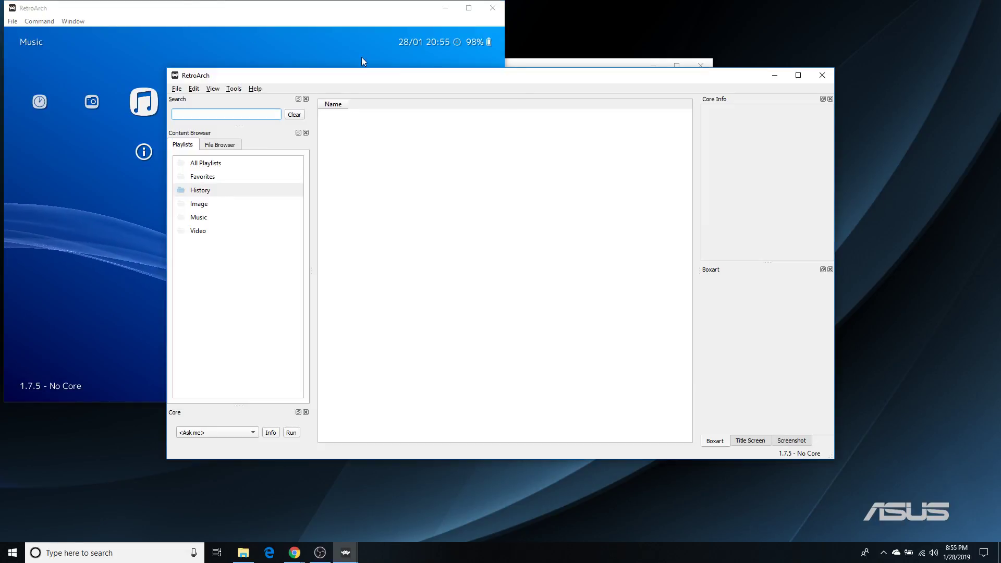
Step: Bring the Big Picture menu window to the front, browse its remaining categories, and return to Online Updater in the Main Menu
click(210, 11)
key(Left)
key(Left)
key(Left)
key(Right)
key(Right)
key(Right)
key(Right)
key(Right)
key(Right)
key(Left)
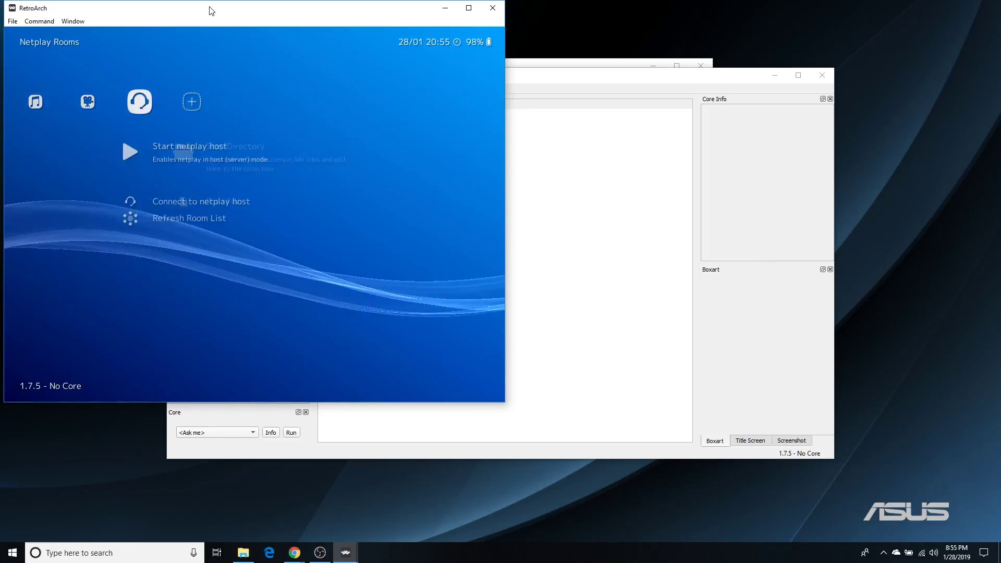
key(Left)
key(Left)
key(Left)
key(Left)
key(Left)
key(Left)
key(Left)
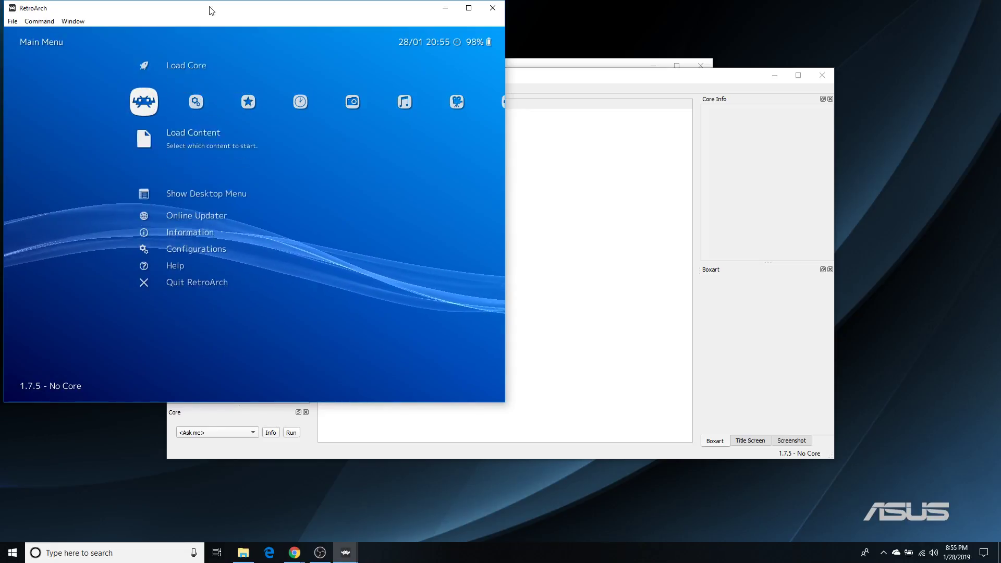
key(Down)
key(Down)
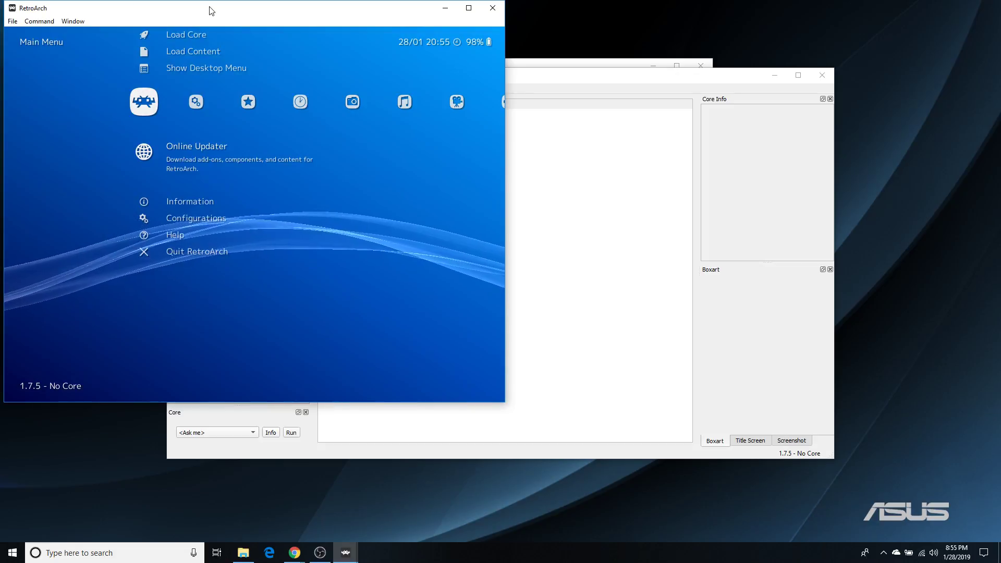
Step: Switch to the desktop menu window, update RetroArch to the nightly version through its Online Updater, and accept the update message
click(566, 80)
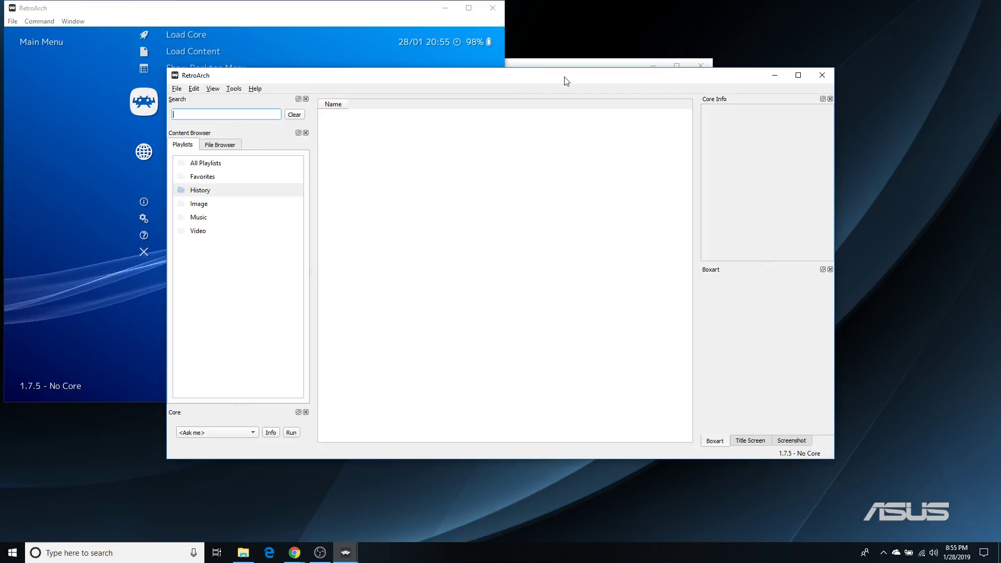
drag(558, 81, 648, 93)
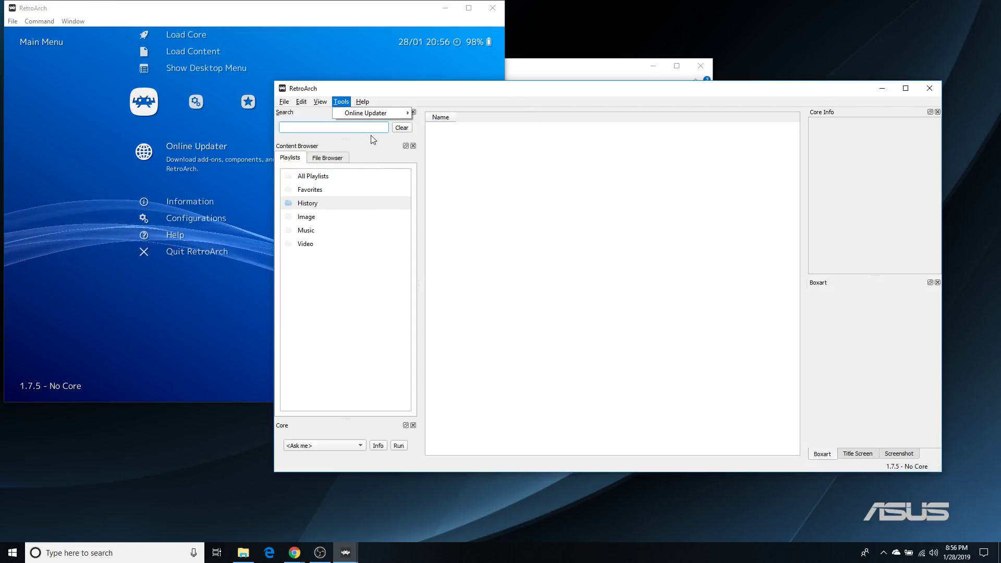
mouse_move(380, 118)
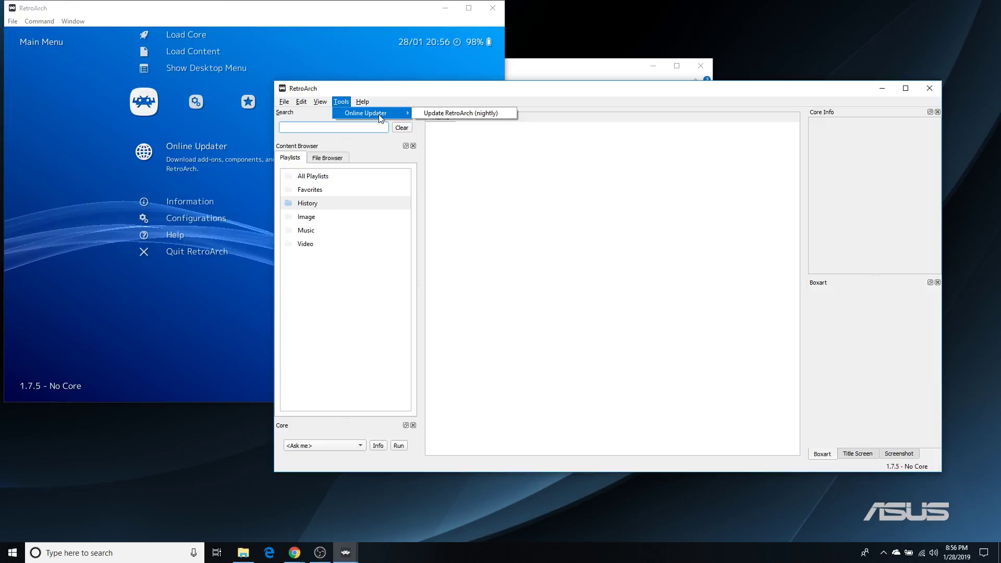
click(456, 115)
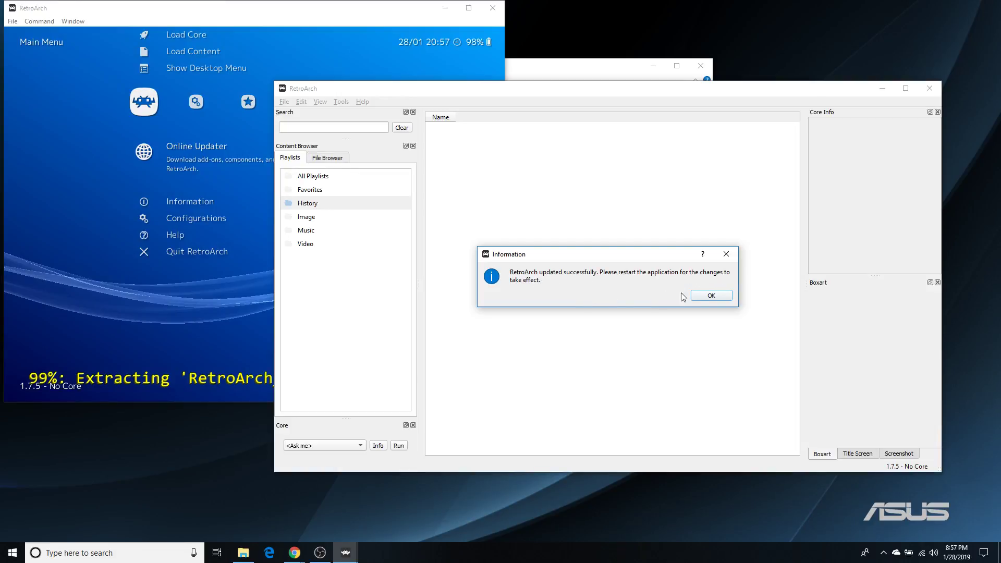
click(710, 296)
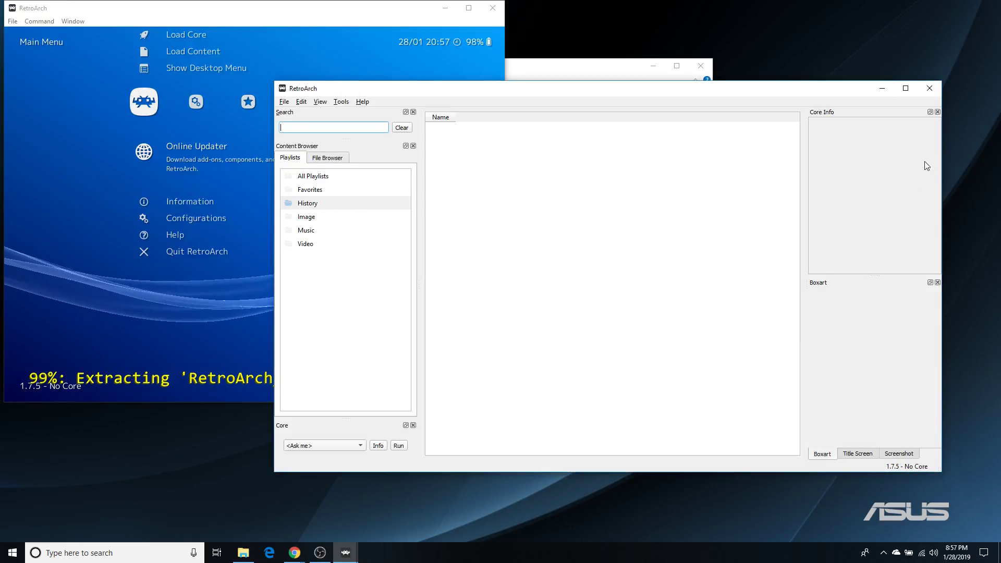
Step: Close the desktop menu window and quit RetroArch from the Main Menu
click(930, 88)
click(385, 236)
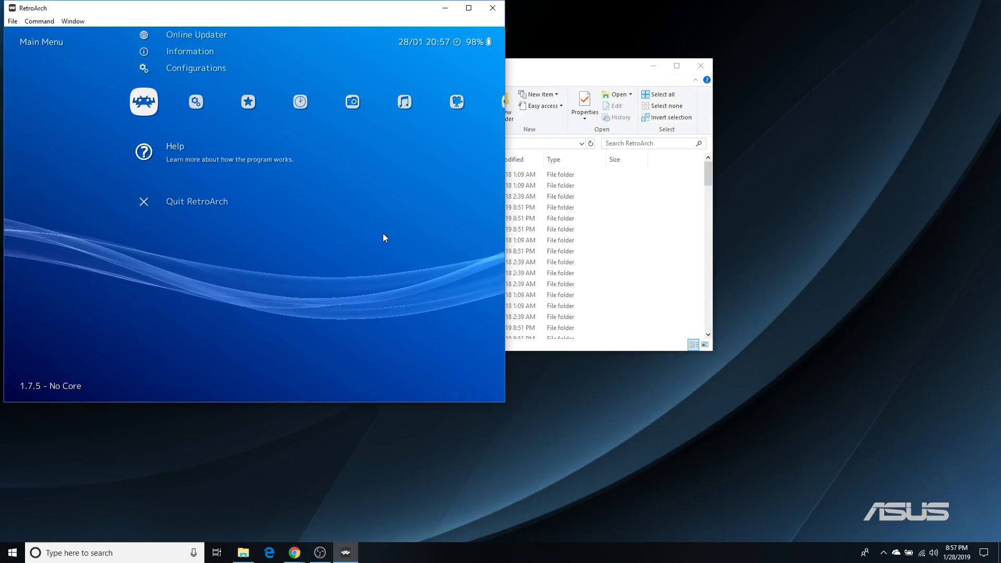
click(242, 198)
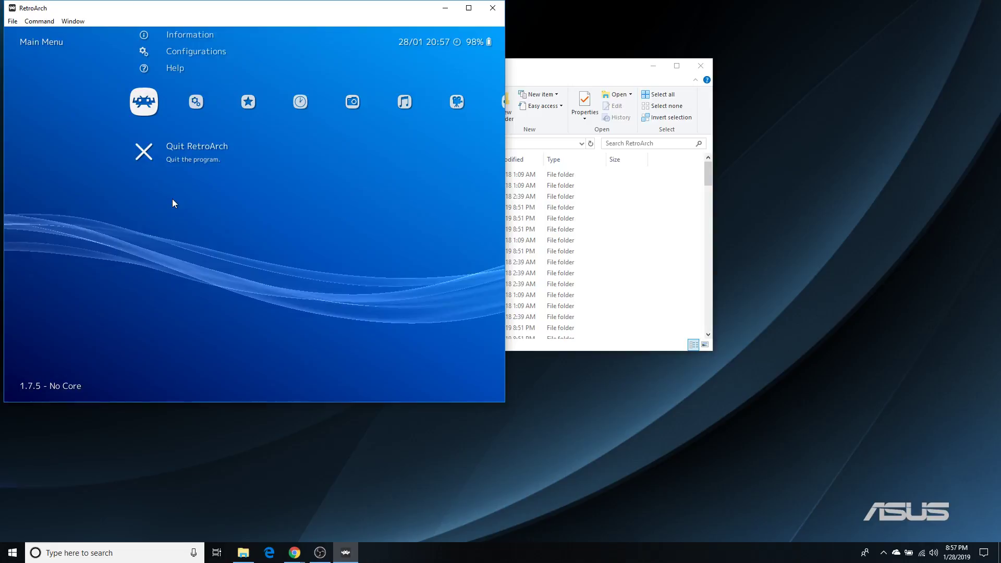
click(167, 158)
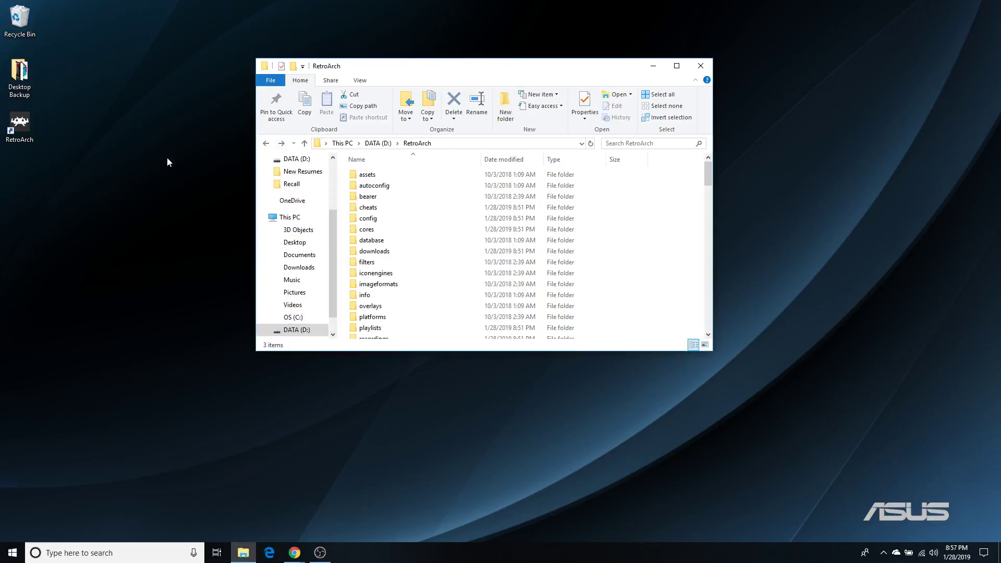
Step: Relaunch RetroArch from its desktop shortcut and switch it to fullscreen
click(18, 130)
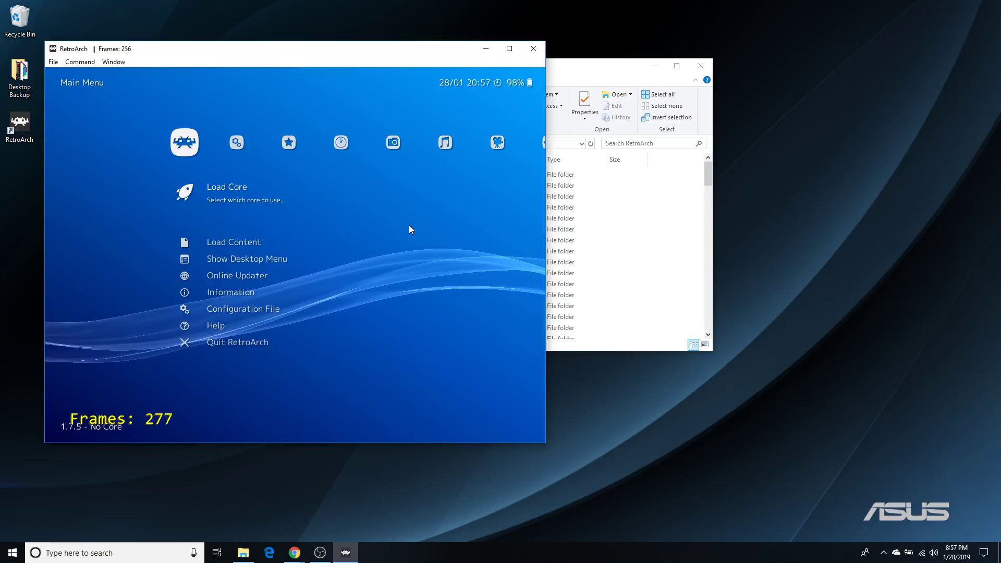
key(f)
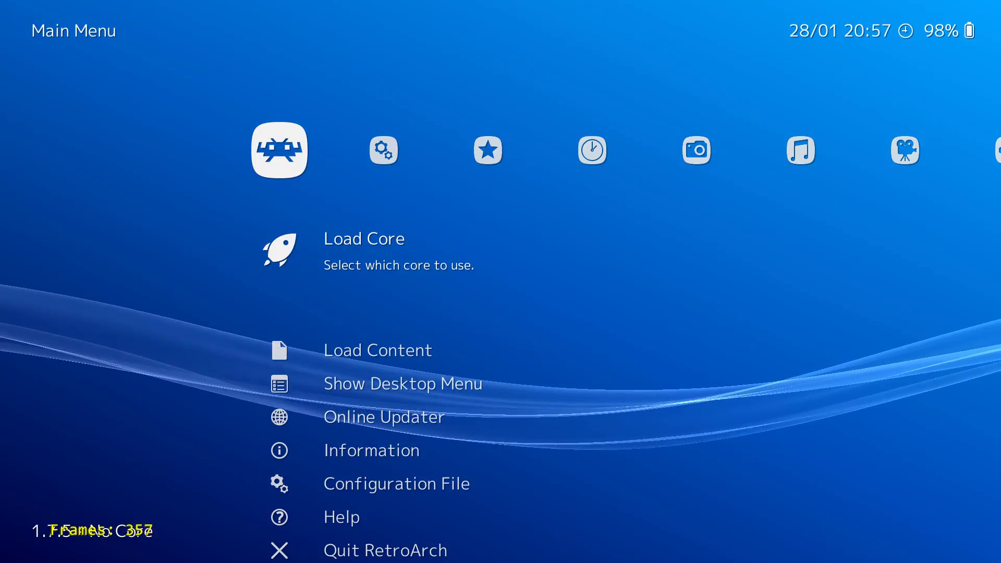
Step: Look through the options in the Video settings for the frame counter display, then return to the Settings list
key(Right)
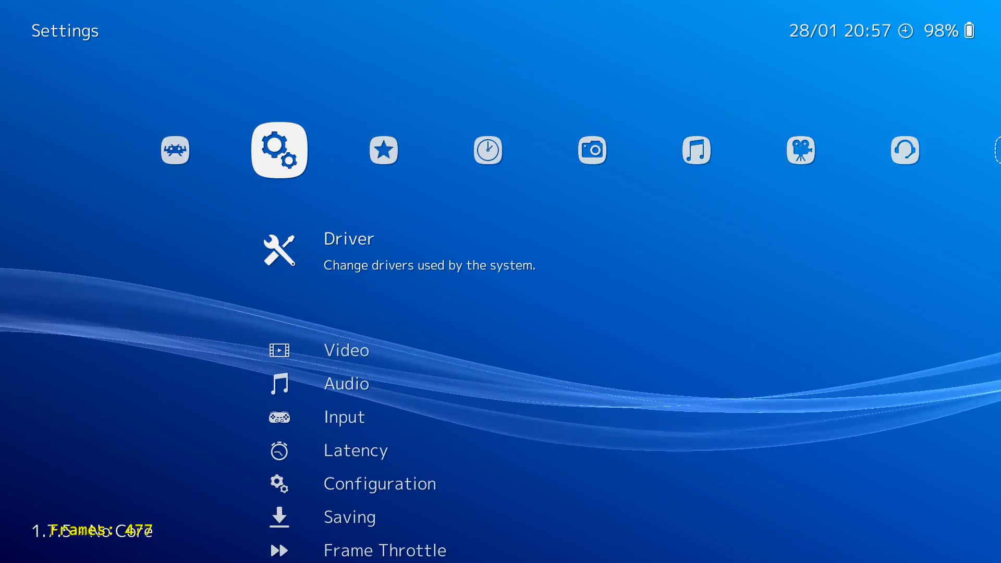
key(Down)
key(Return)
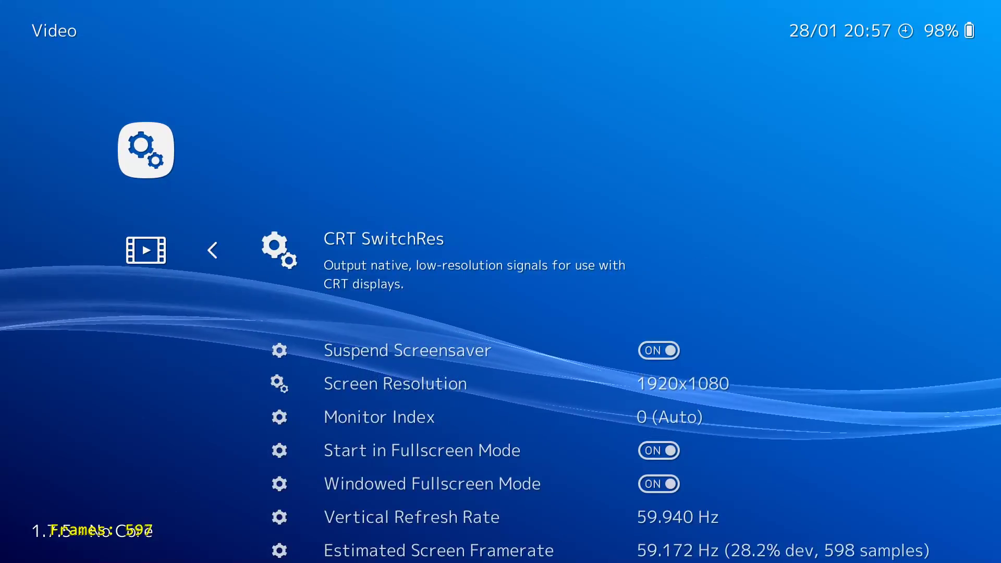
key(Down)
key(Down)
key(Down)
key(Down)
key(Down)
key(Down)
key(Down)
key(Down)
key(Down)
key(Down)
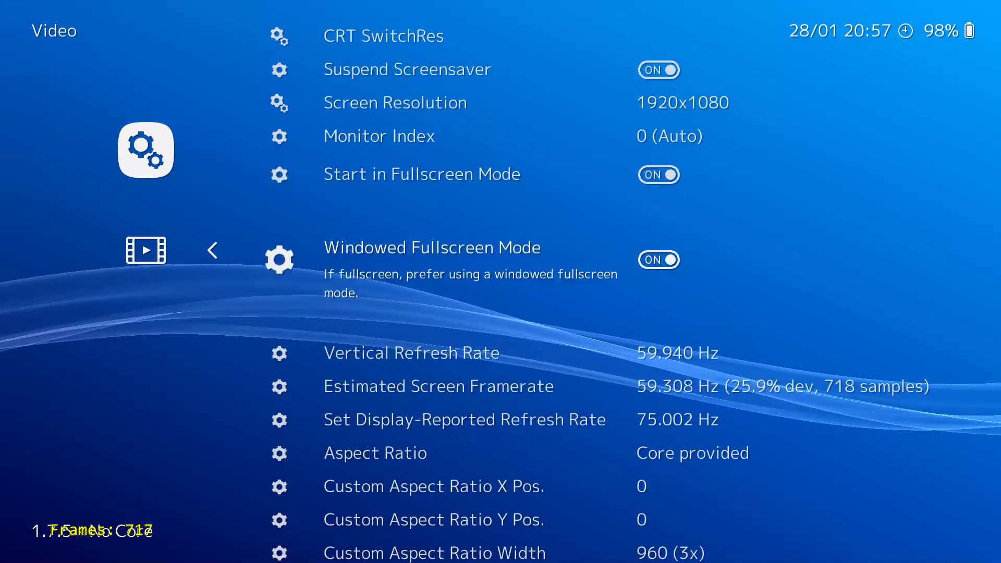
key(Down)
key(Down)
key(Down)
key(Down)
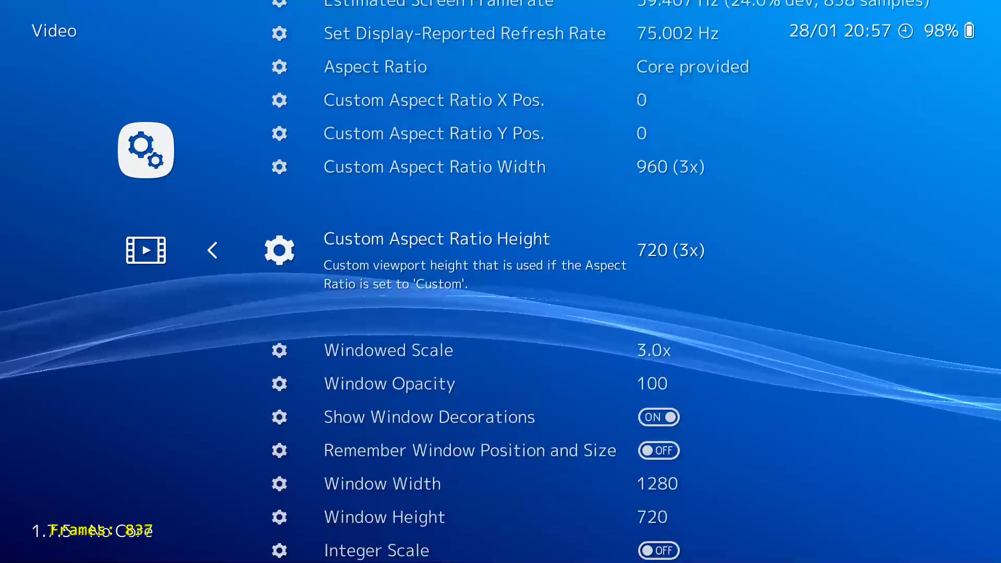
key(Down)
key(Down)
key(Down)
key(Down)
key(Down)
key(Down)
key(Down)
key(Down)
key(Down)
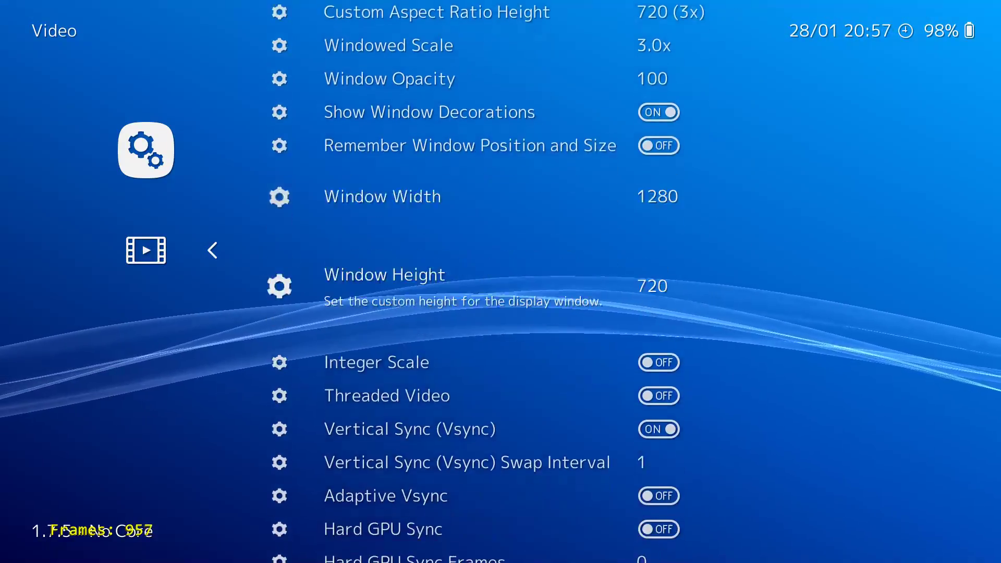
key(Down)
key(Down)
key(Down)
key(Down)
key(Down)
key(Down)
key(Down)
key(Down)
key(Down)
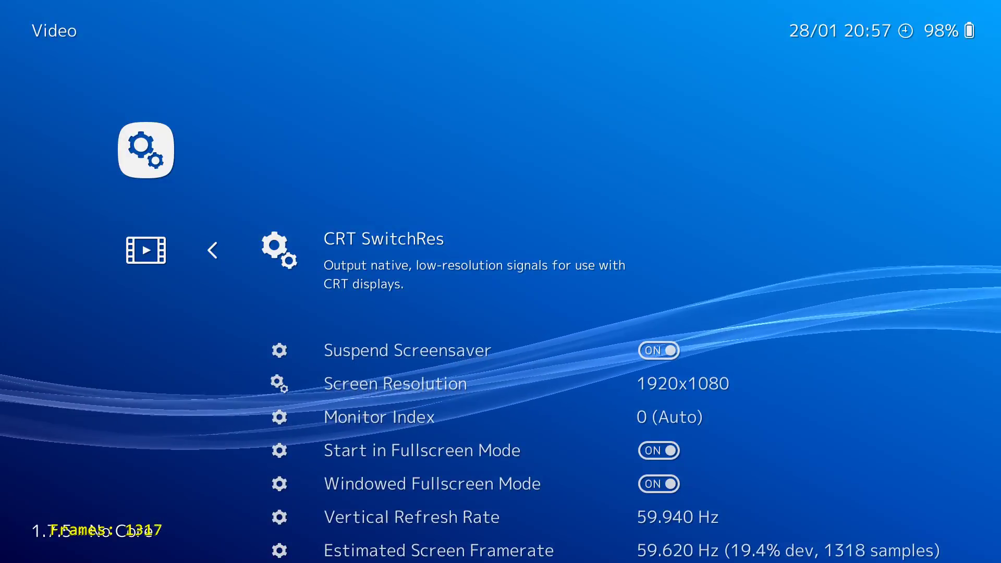
key(BackSpace)
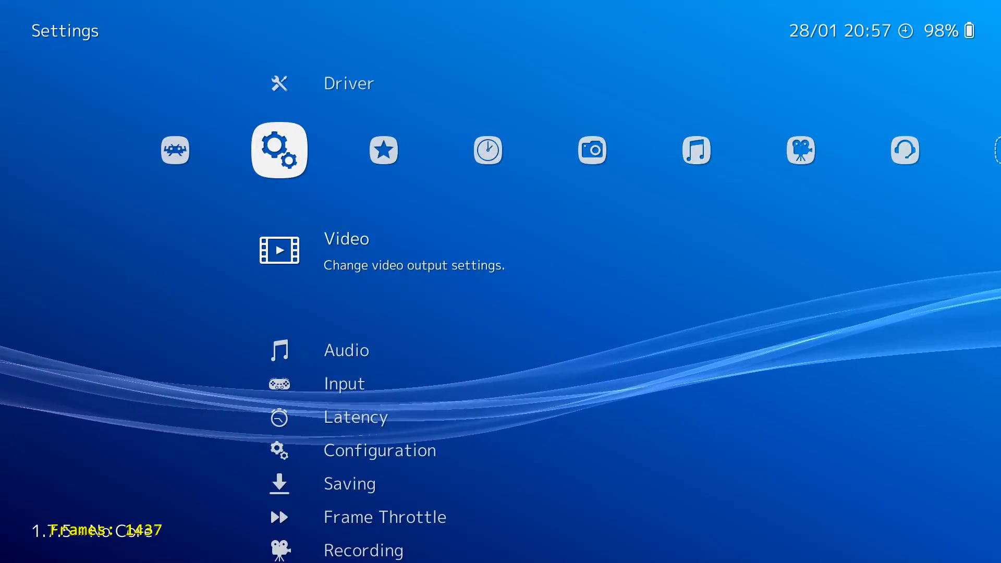
Step: Open the Onscreen Notifications options under the Onscreen Display settings
key(Down)
key(Down)
key(Down)
key(Down)
key(Down)
key(Down)
key(Down)
key(Down)
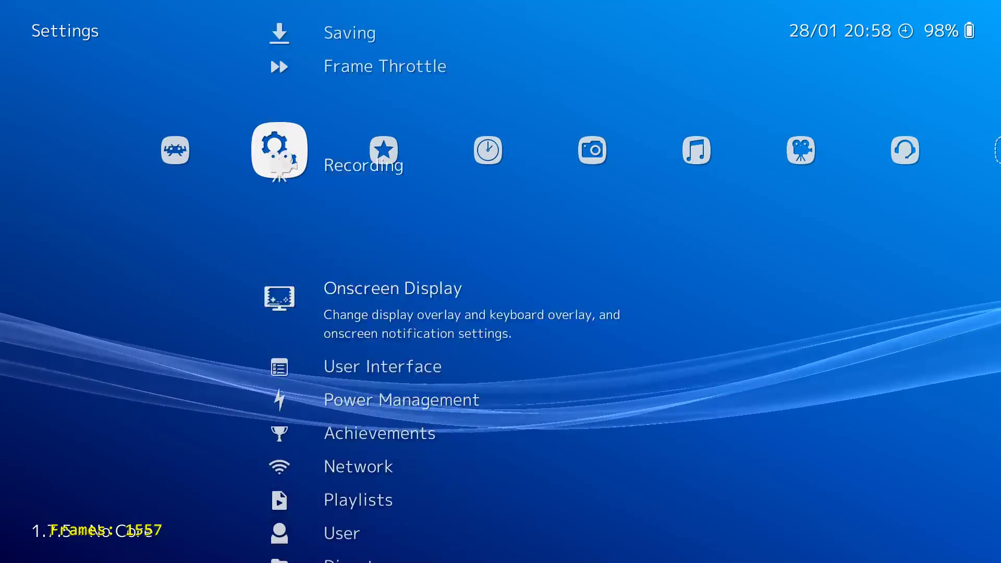
key(Return)
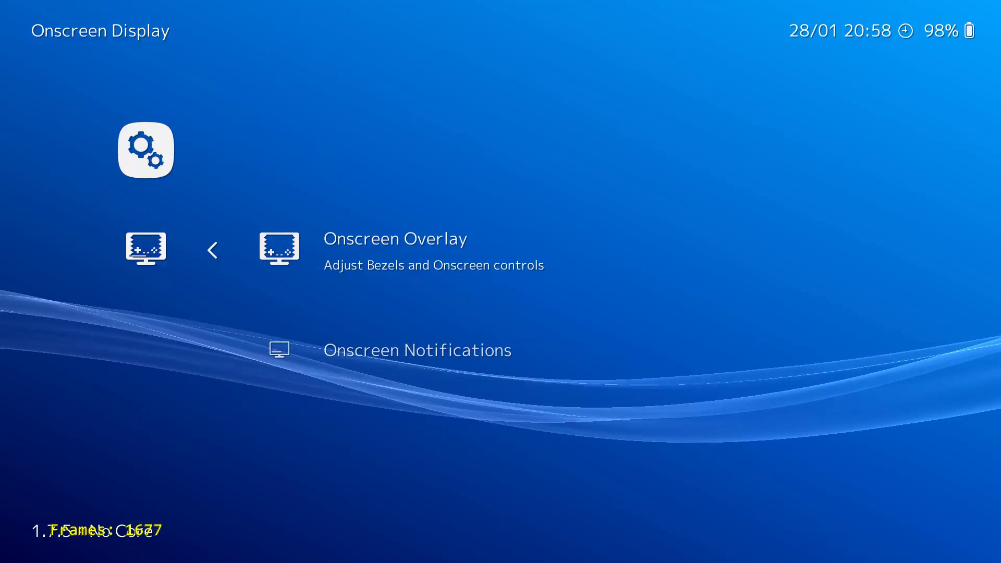
key(Down)
key(Return)
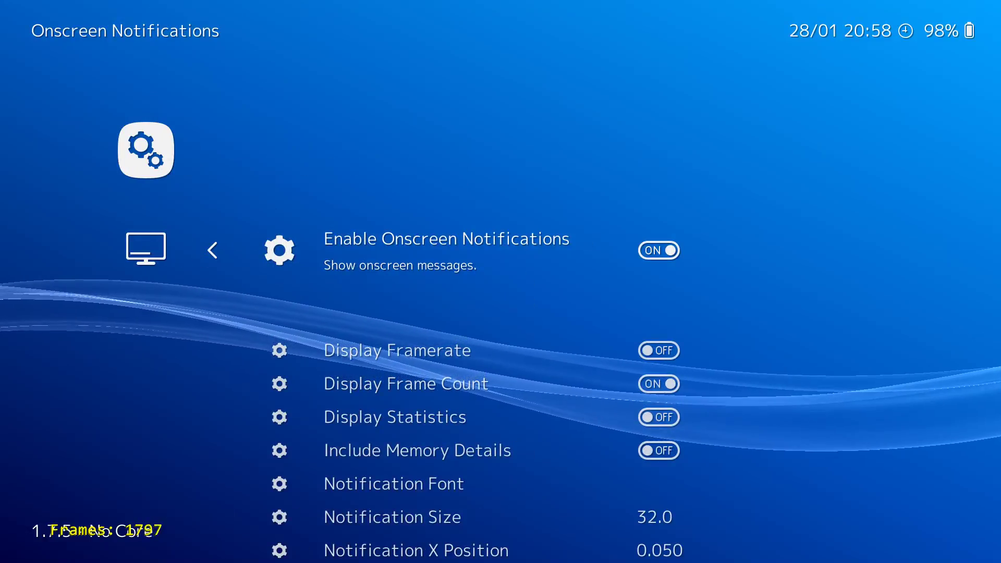
Step: Turn off Display Frame Count and return to the Settings list
key(Down)
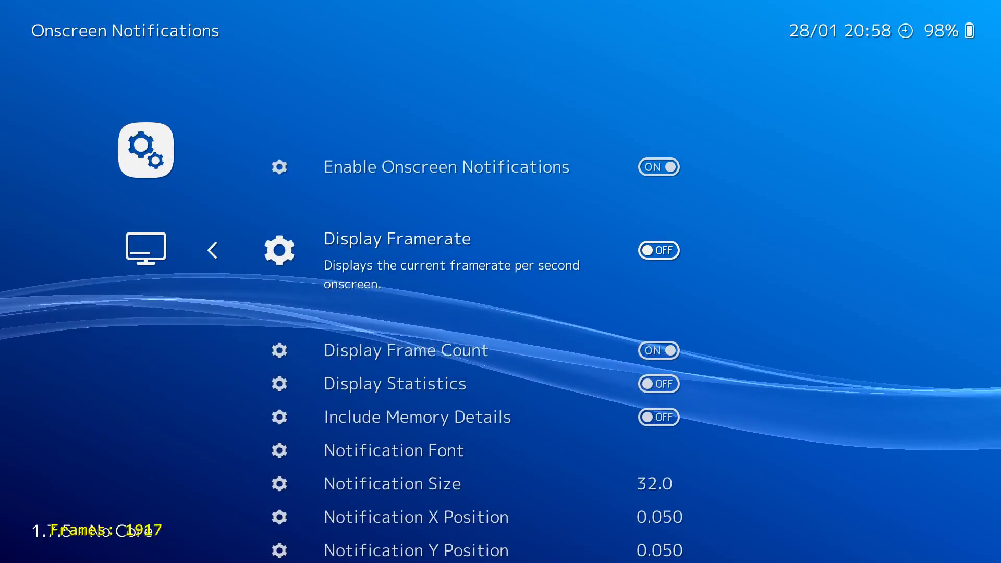
key(Down)
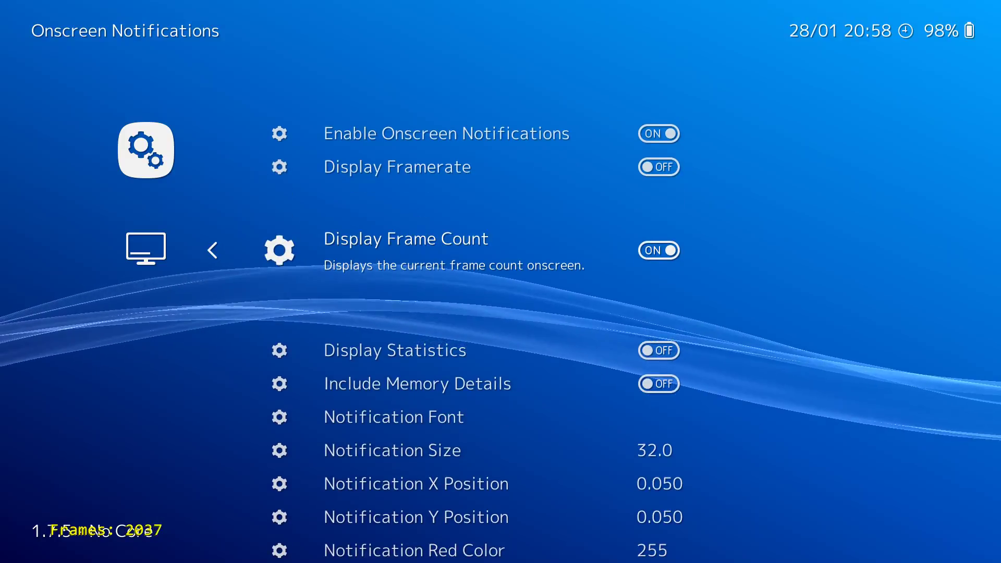
key(Return)
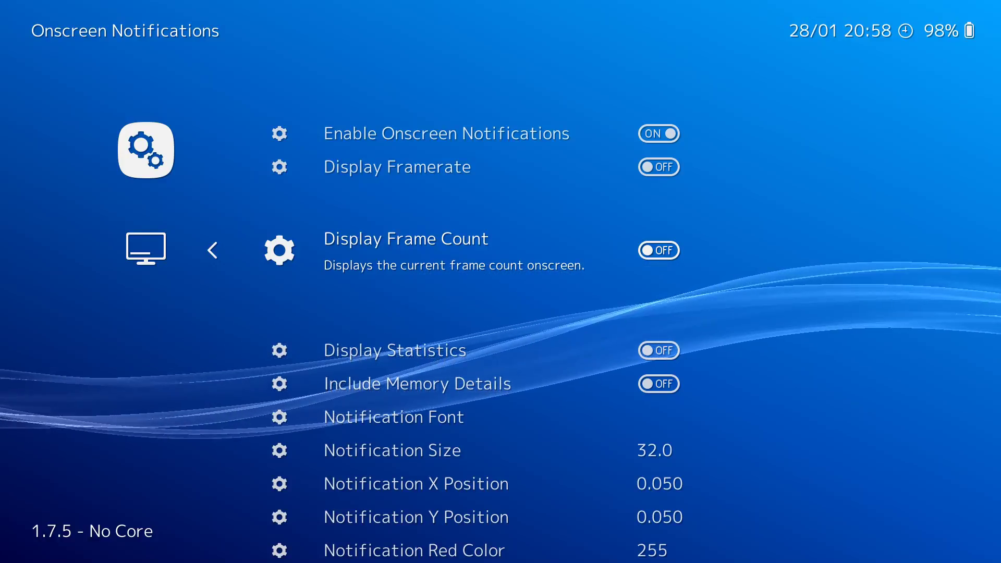
key(BackSpace)
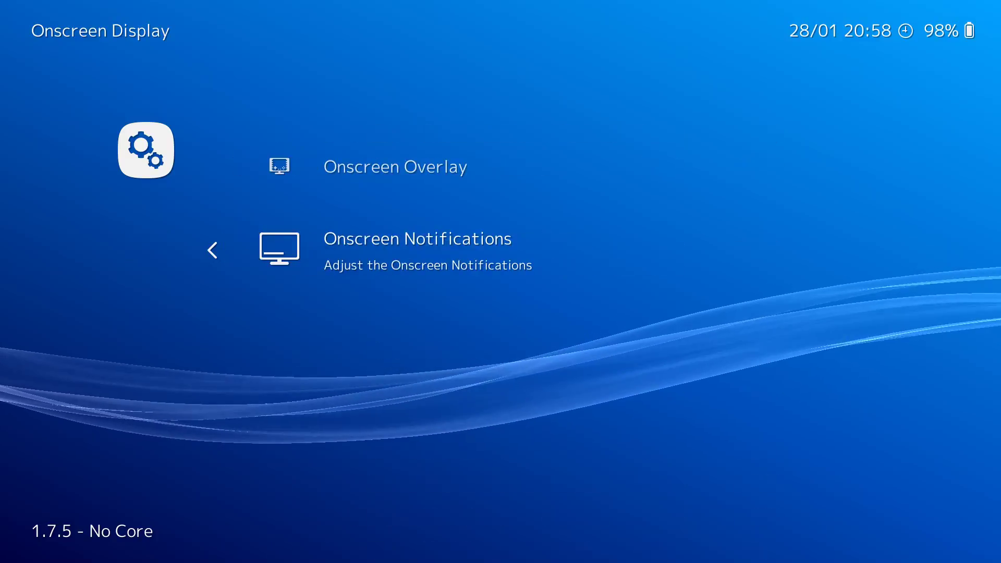
key(BackSpace)
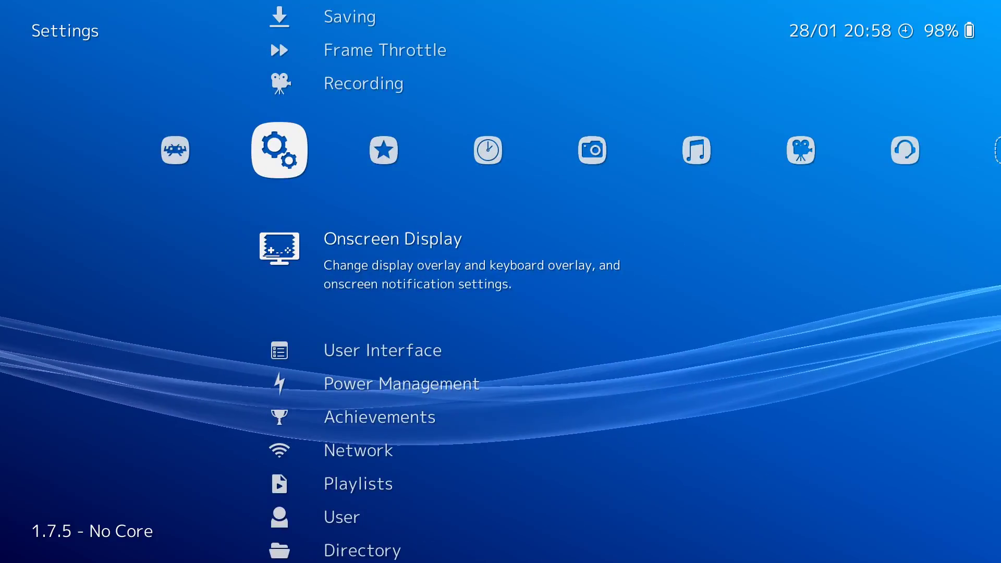
Step: Open Online Updater from the Main Menu and examine its update entries from Core Updater down to the shader updates
key(Left)
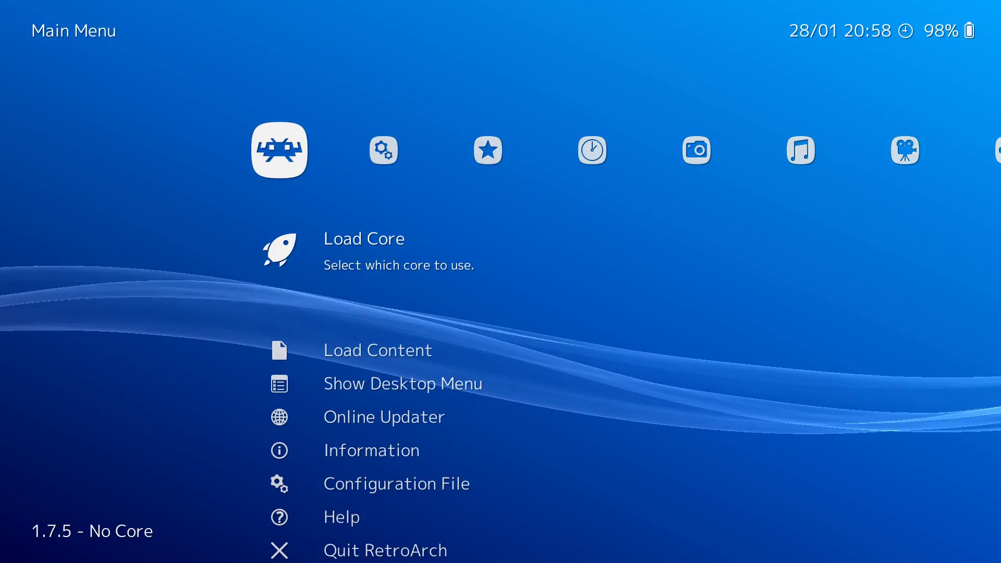
key(Down)
key(Down)
key(Down)
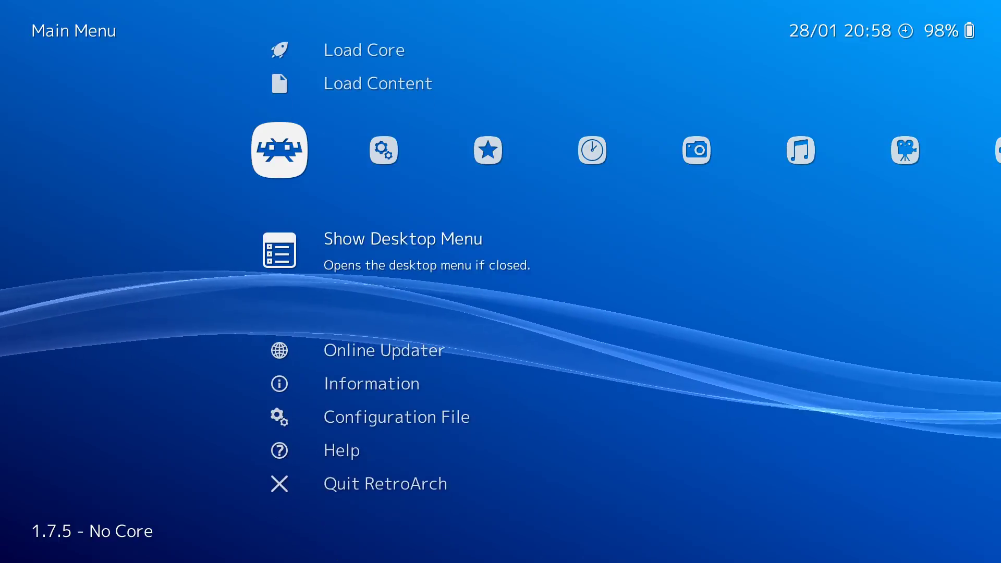
key(Return)
key(Down)
key(Down)
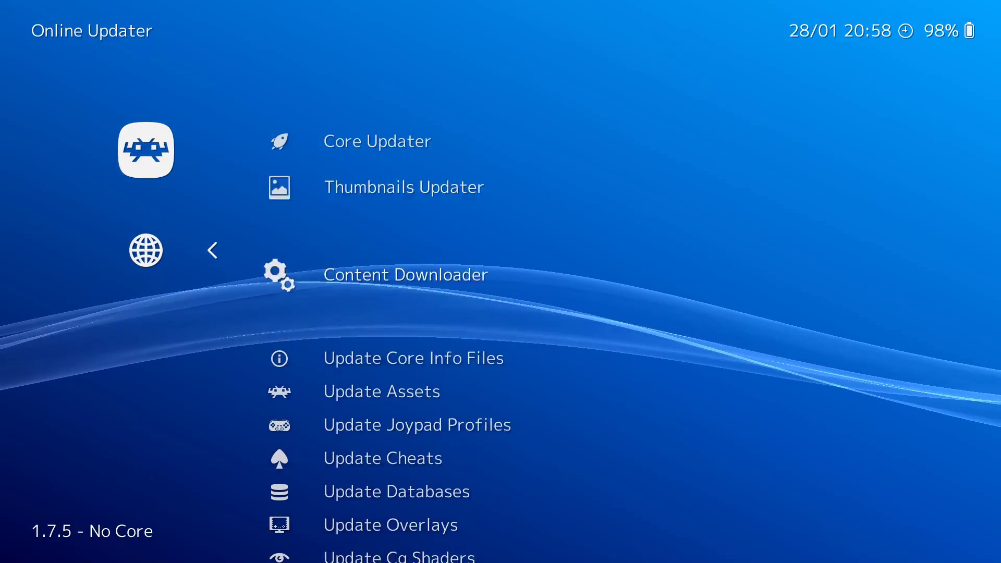
key(Up)
key(Down)
key(Down)
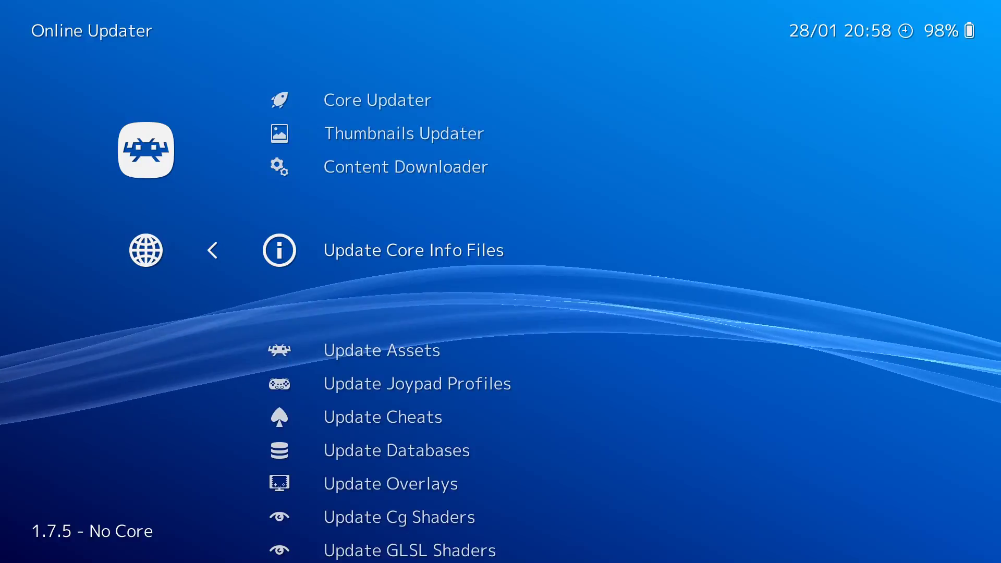
key(Down)
key(Up)
key(Down)
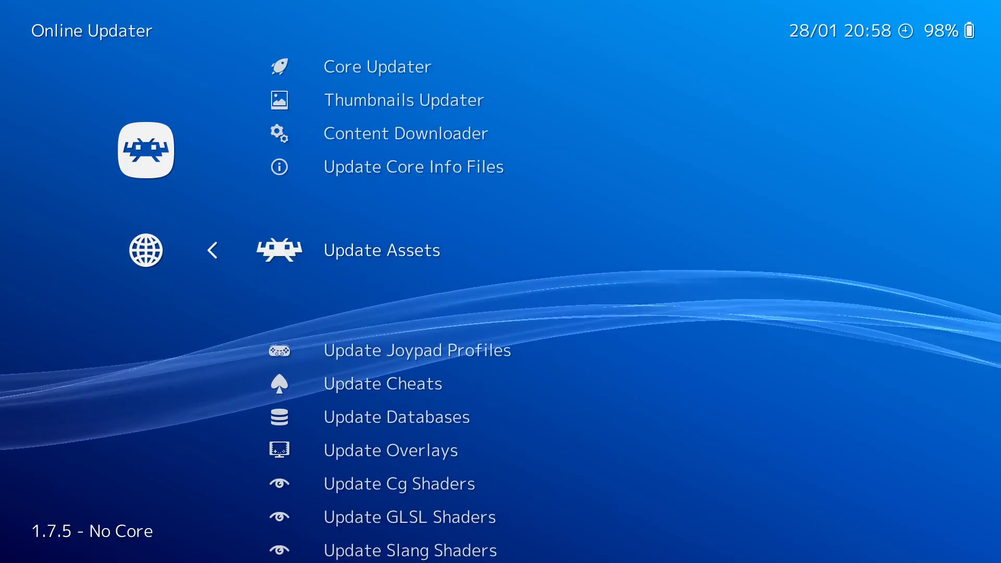
key(Down)
key(Down)
key(Down)
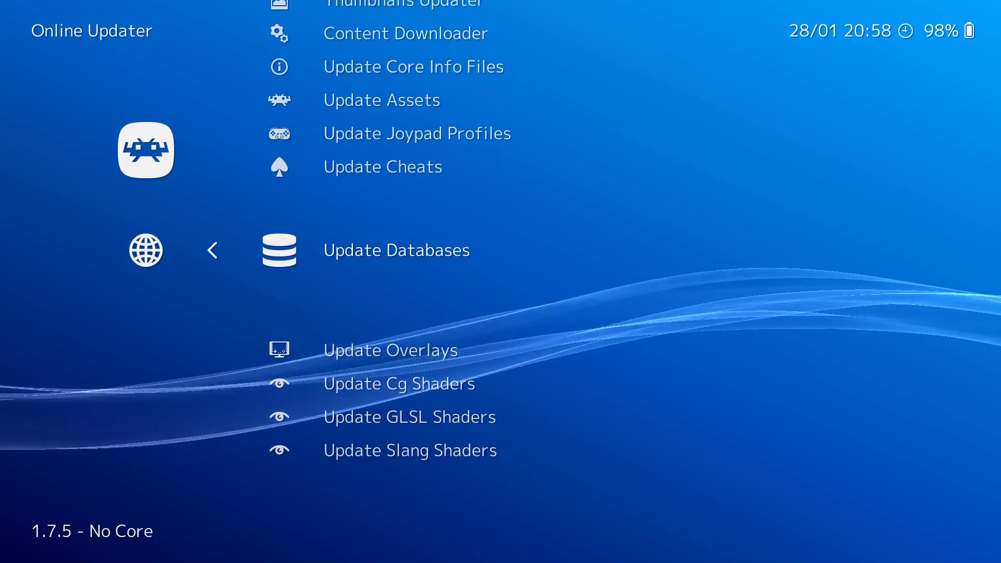
Step: Return to the Main Menu and quit RetroArch
key(BackSpace)
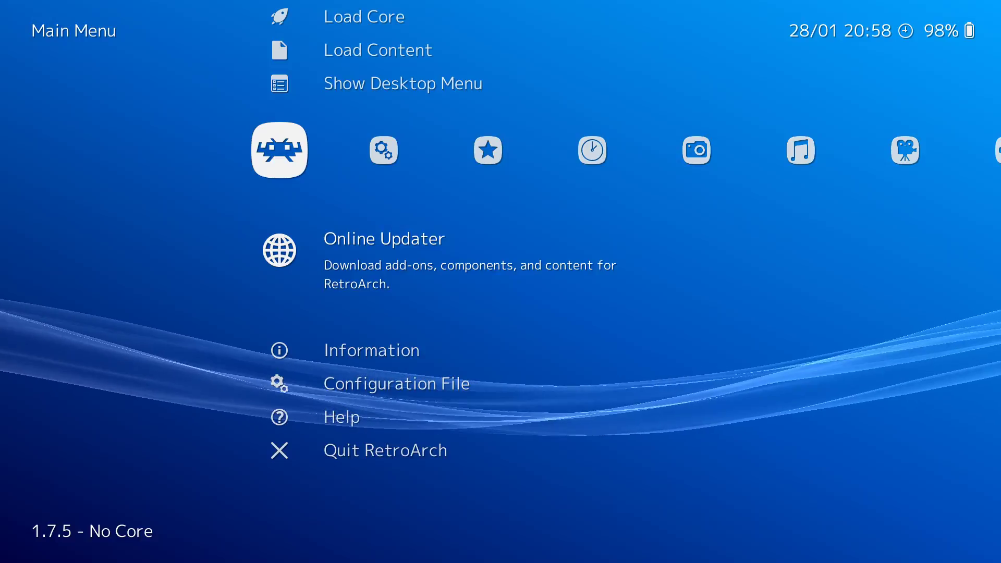
key(Down)
key(Down)
key(Down)
key(Down)
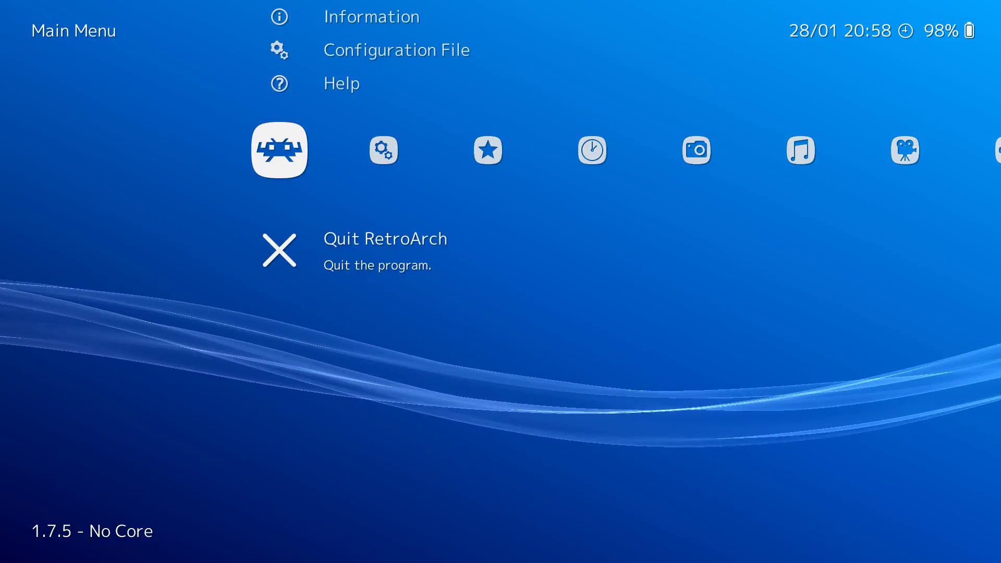
key(Return)
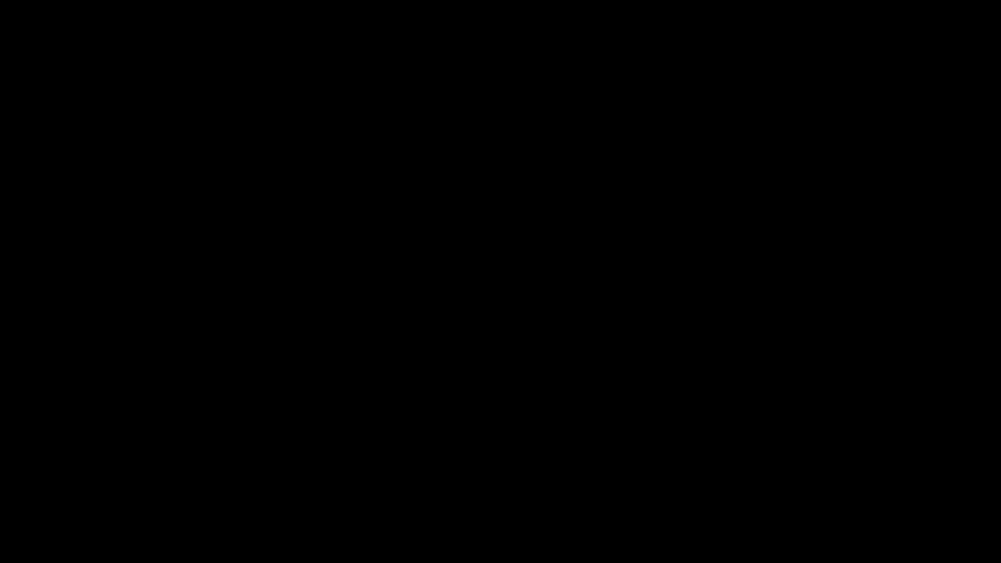